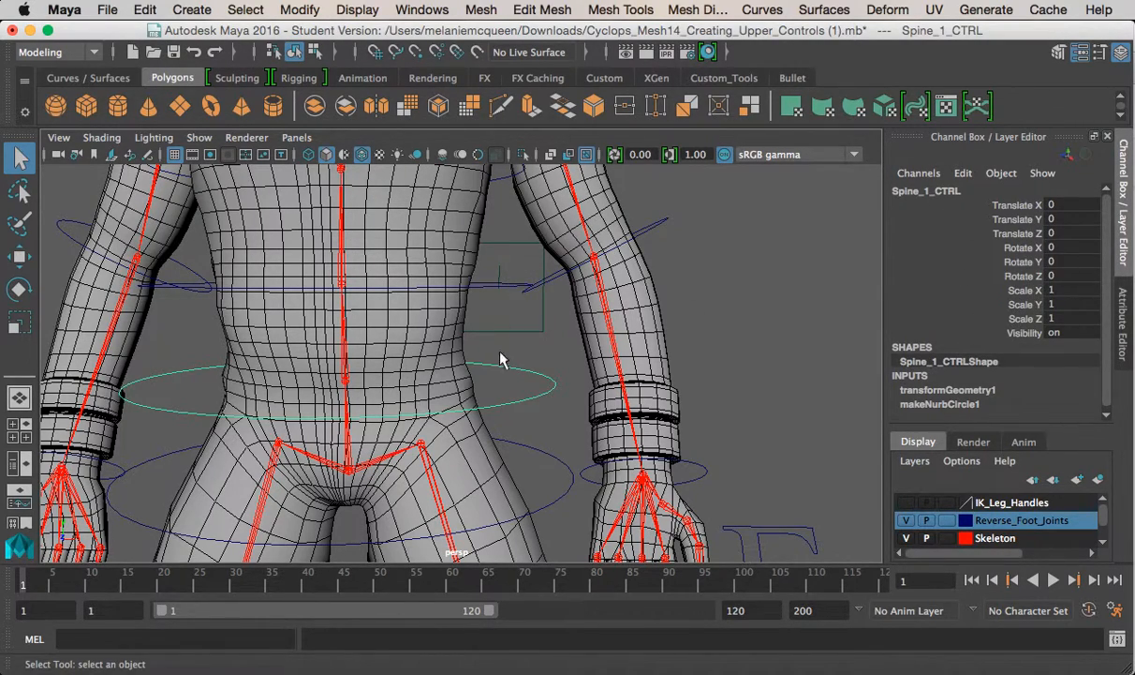
- Examine the spine and root control curves around the character's waist and hips from several angles
alt+drag(499, 359, 517, 373)
alt+middle_drag(518, 373, 553, 385)
alt+right_drag(553, 384, 412, 281)
alt+drag(405, 271, 474, 356)
alt+right_drag(474, 356, 394, 309)
alt+middle_drag(538, 375, 419, 284)
alt+drag(420, 283, 361, 286)
alt+middle_drag(393, 289, 494, 215)
alt+right_drag(494, 214, 543, 220)
alt+middle_drag(487, 225, 495, 361)
alt+right_drag(441, 361, 506, 361)
mouse_move(486, 339)
alt+mouse_down()
mouse_move(488, 360)
mouse_move(487, 344)
alt+mouse_up()
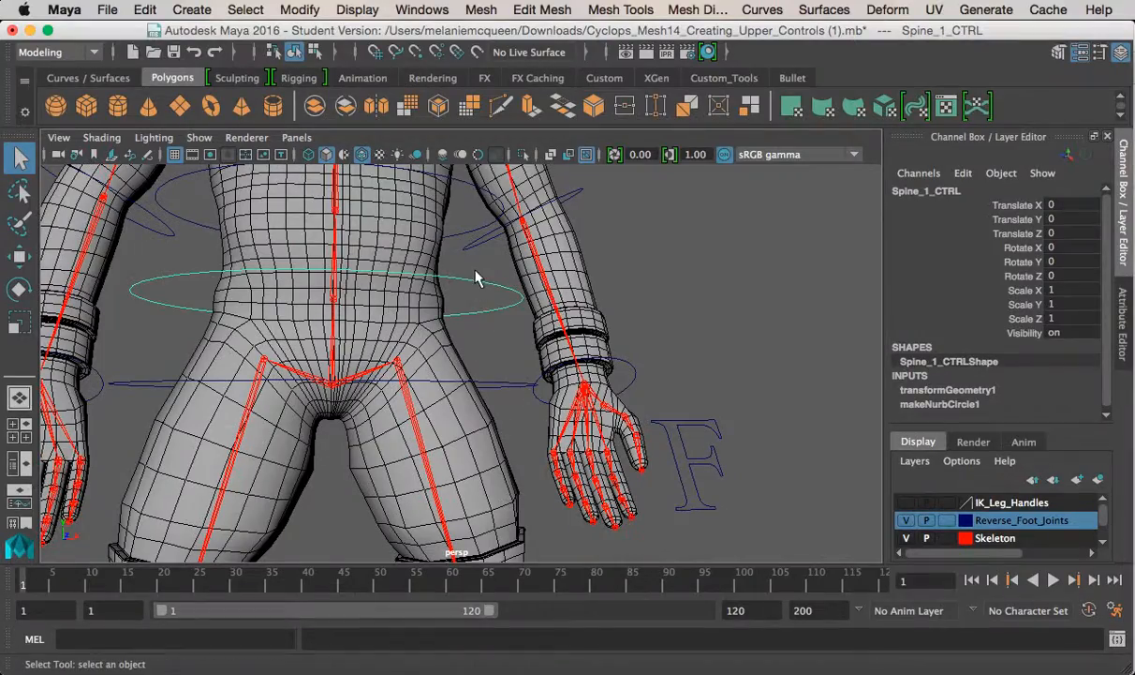
scroll(484, 292, down, 5)
alt+drag(448, 248, 553, 267)
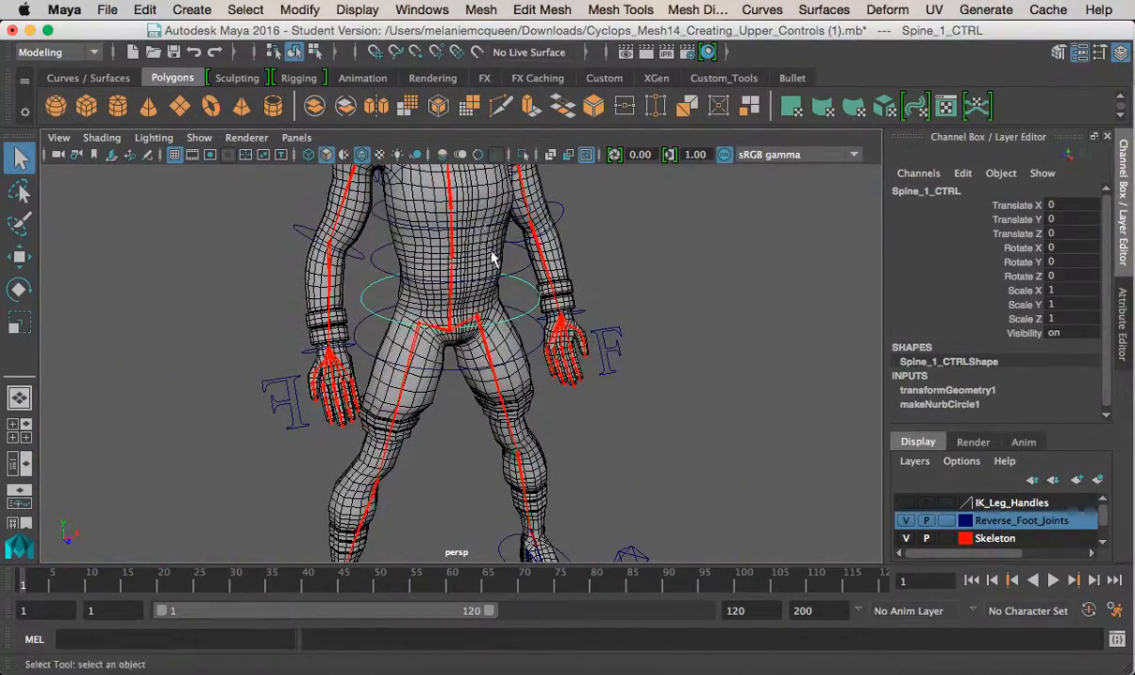
alt+middle_drag(553, 267, 562, 319)
alt+drag(562, 319, 438, 289)
alt+middle_drag(439, 290, 433, 289)
alt+drag(431, 290, 524, 287)
alt+drag(501, 178, 543, 396)
alt+right_drag(503, 321, 324, 288)
alt+middle_drag(365, 300, 378, 285)
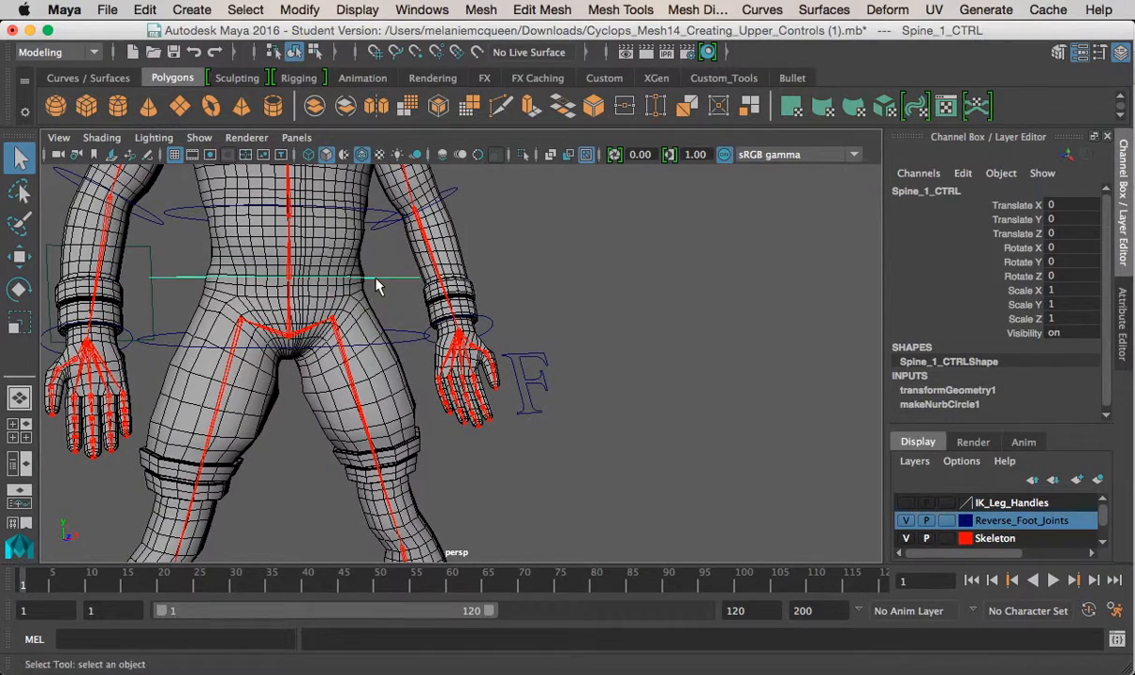
- Parent Spine_1_CTRL under Root_CTRL
click(403, 345)
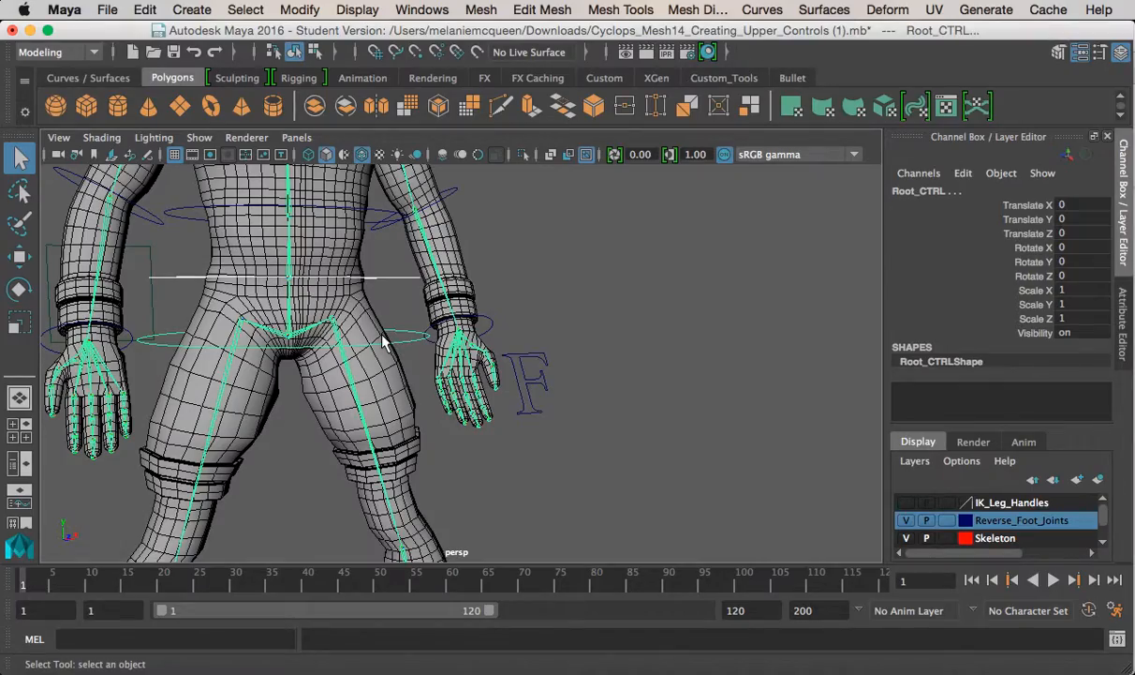
click(341, 330)
click(402, 337)
alt+middle_drag(395, 290, 404, 335)
click(401, 329)
- Add Spine_0_JNT to the Spine_1_CTRL selection and switch to the Rigging menu set
alt+right_drag(274, 287, 359, 387)
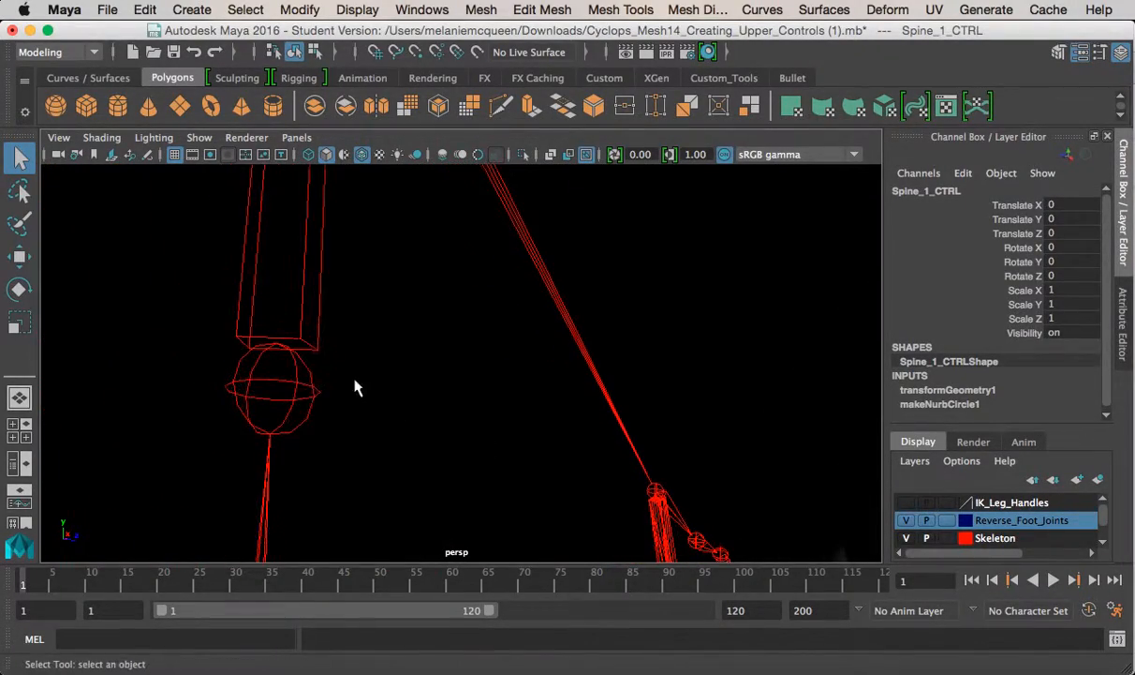
click(316, 397)
alt+right_drag(464, 471, 334, 286)
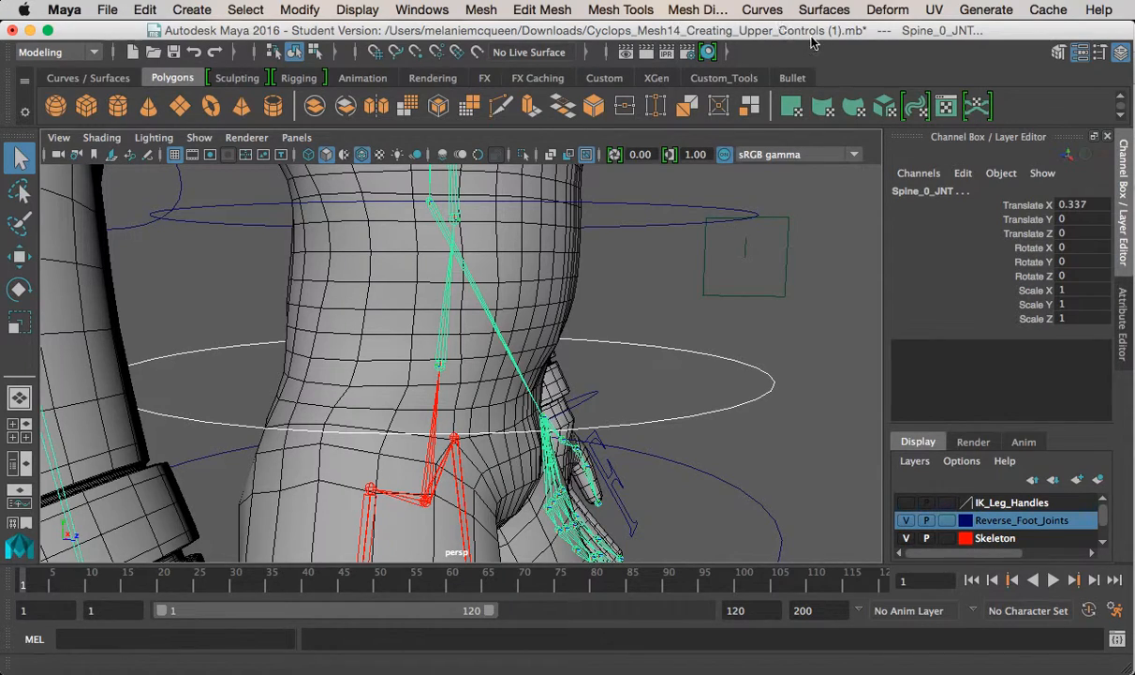
click(45, 52)
click(37, 87)
- Try to orient-constrain Spine_0_JNT to Spine_1_CTRL without maintaining the offset
click(661, 10)
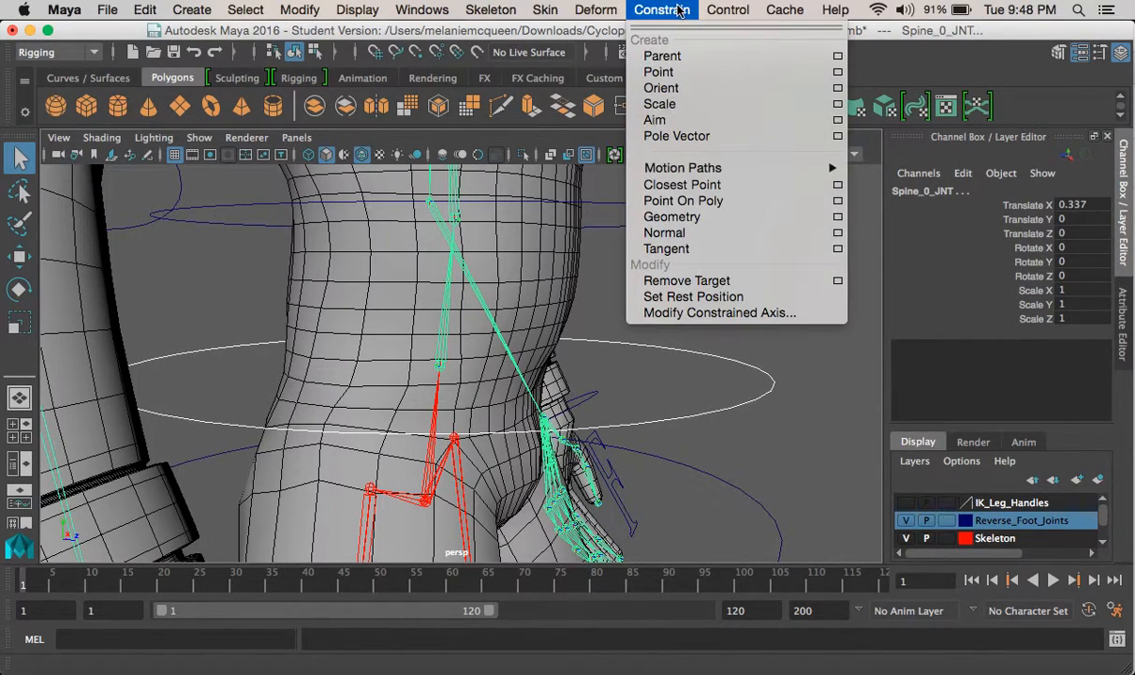
click(779, 90)
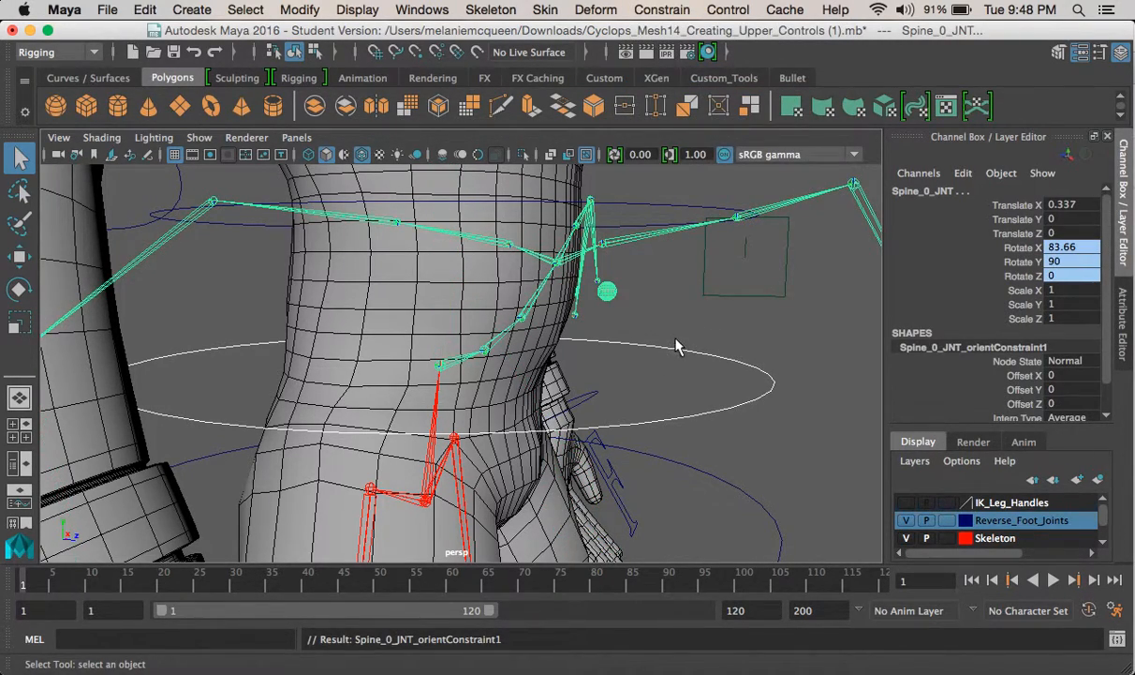
key(z)
- Orient-constrain Spine_0_JNT to Spine_1_CTRL with Maintain offset enabled on all axes
alt+middle_drag(613, 312, 660, 293)
click(699, 328)
alt+drag(698, 318, 463, 315)
alt+middle_drag(440, 264, 511, 284)
alt+right_drag(511, 284, 664, 390)
alt+middle_drag(663, 397, 562, 334)
alt+right_drag(562, 335, 582, 330)
shift+click(656, 259)
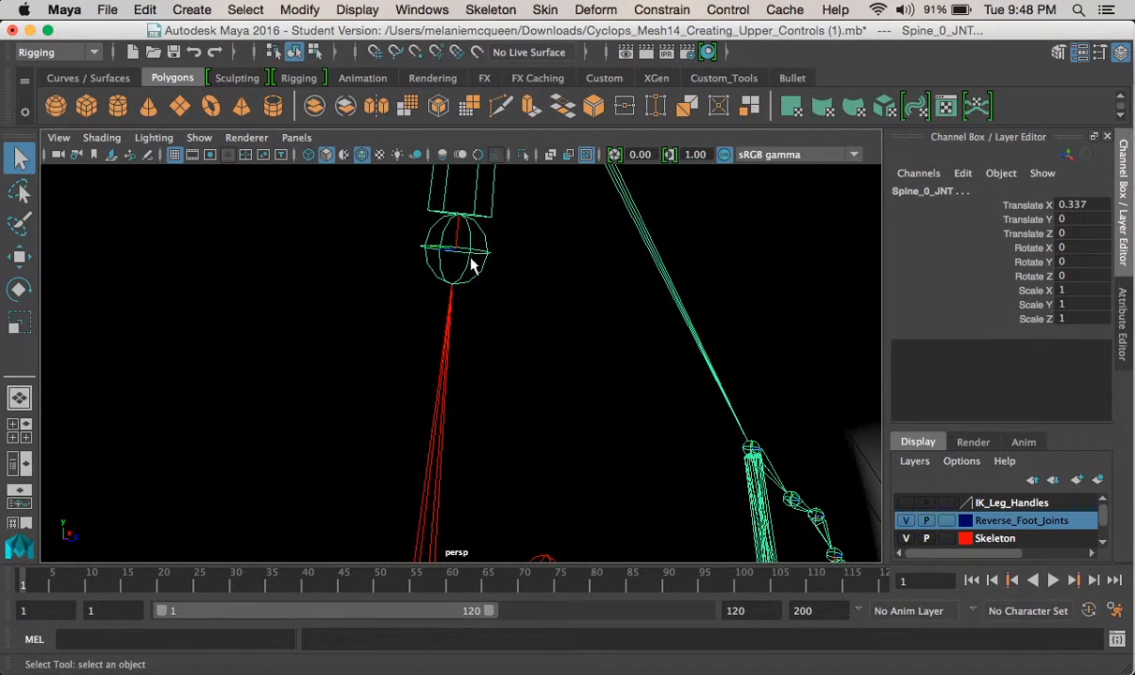
click(663, 9)
click(837, 87)
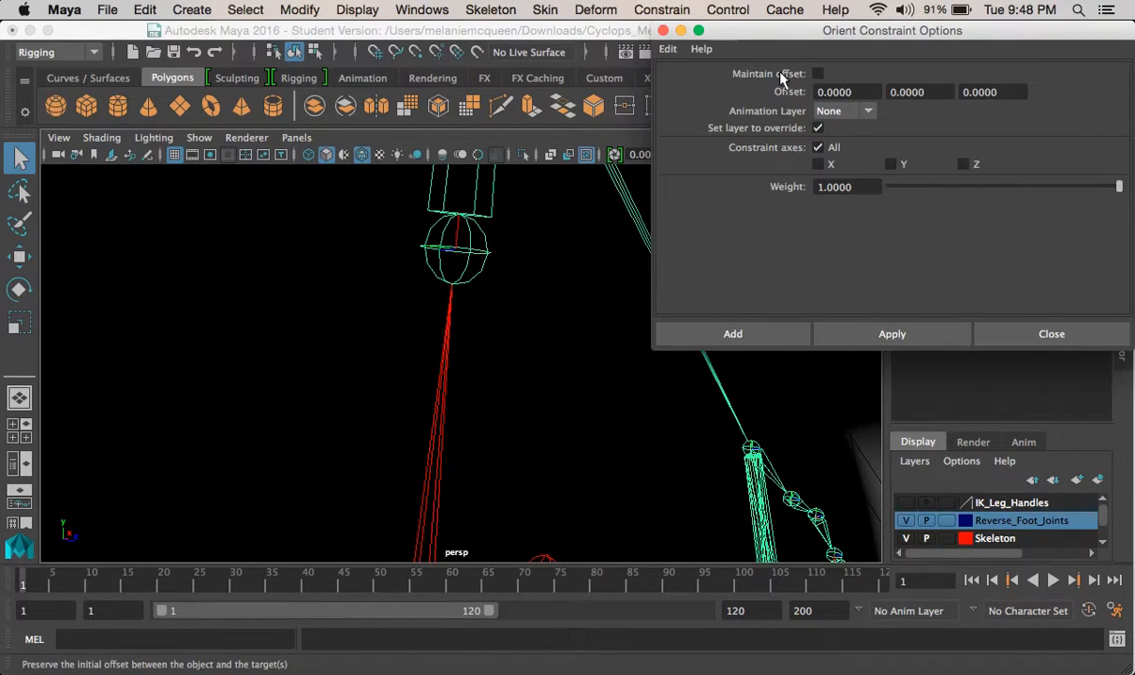
click(818, 73)
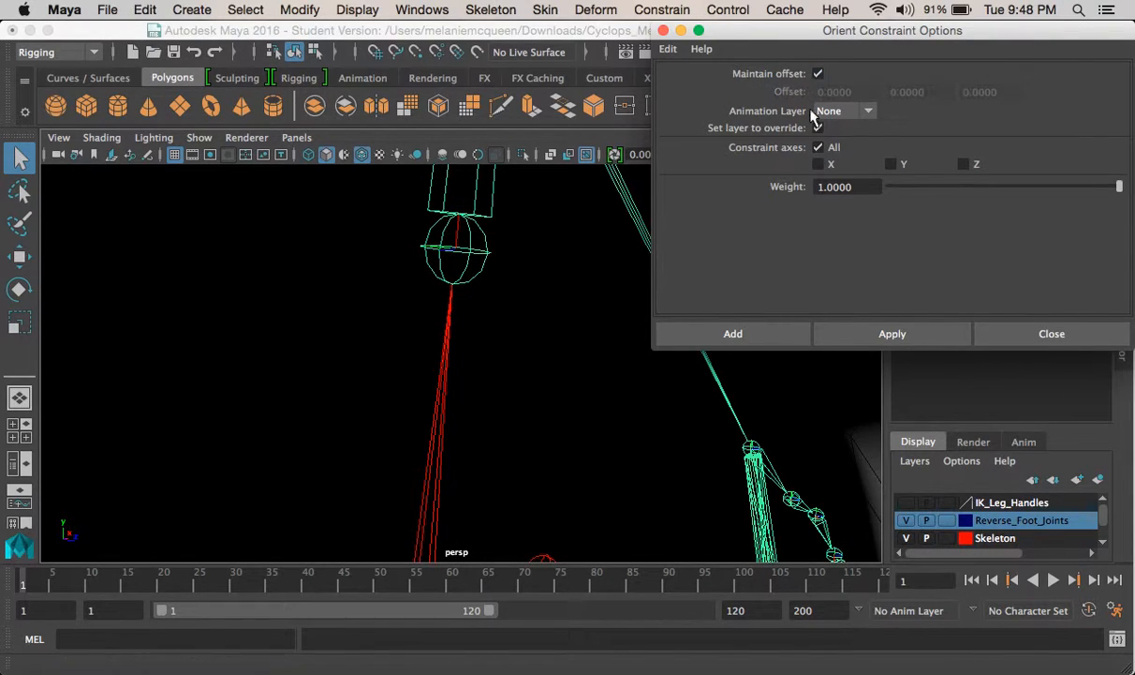
click(866, 333)
scroll(393, 208, down, 5)
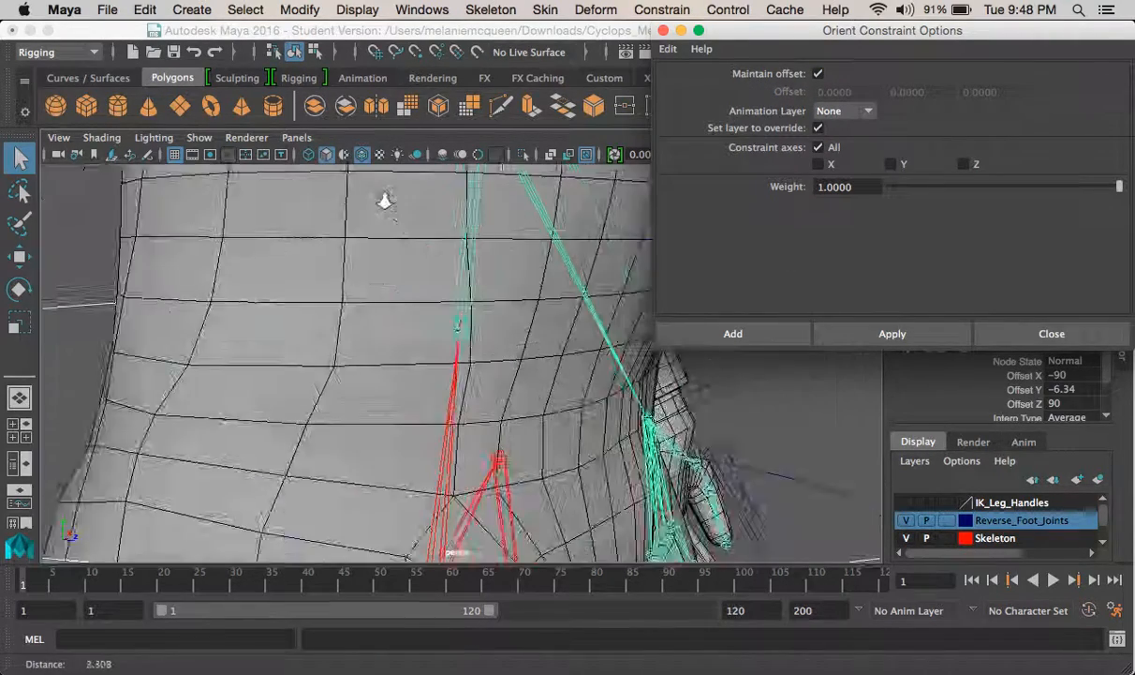
click(993, 334)
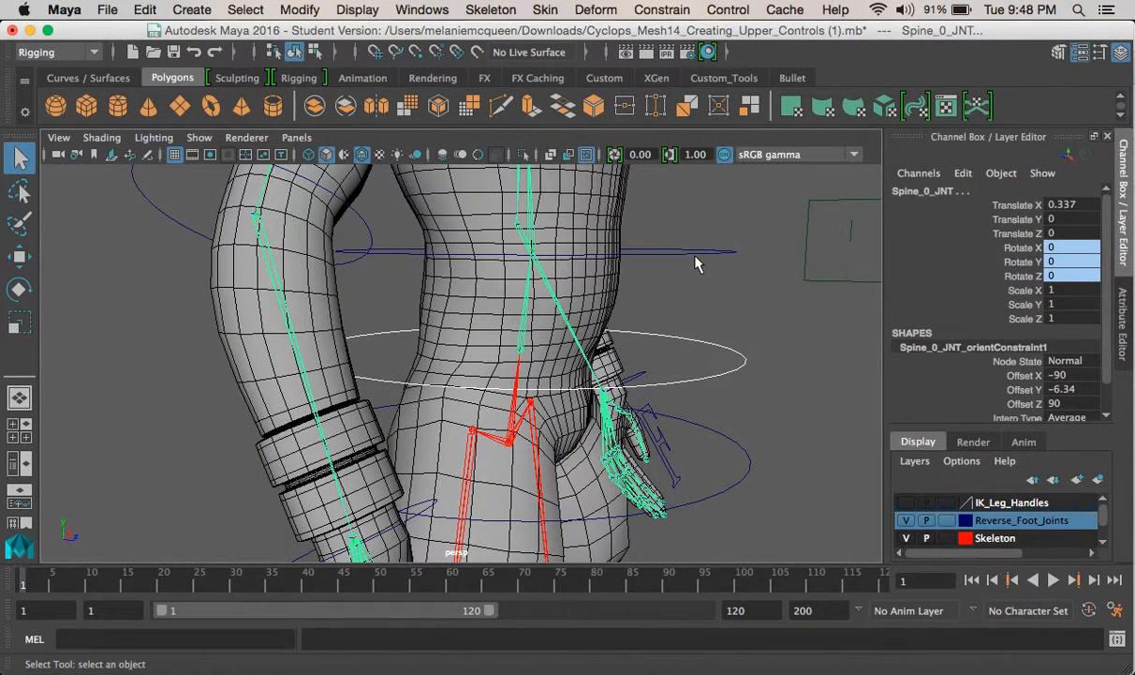
- Parent Spine_2_CTRL under Spine_1_CTRL and check the control hierarchy
click(662, 251)
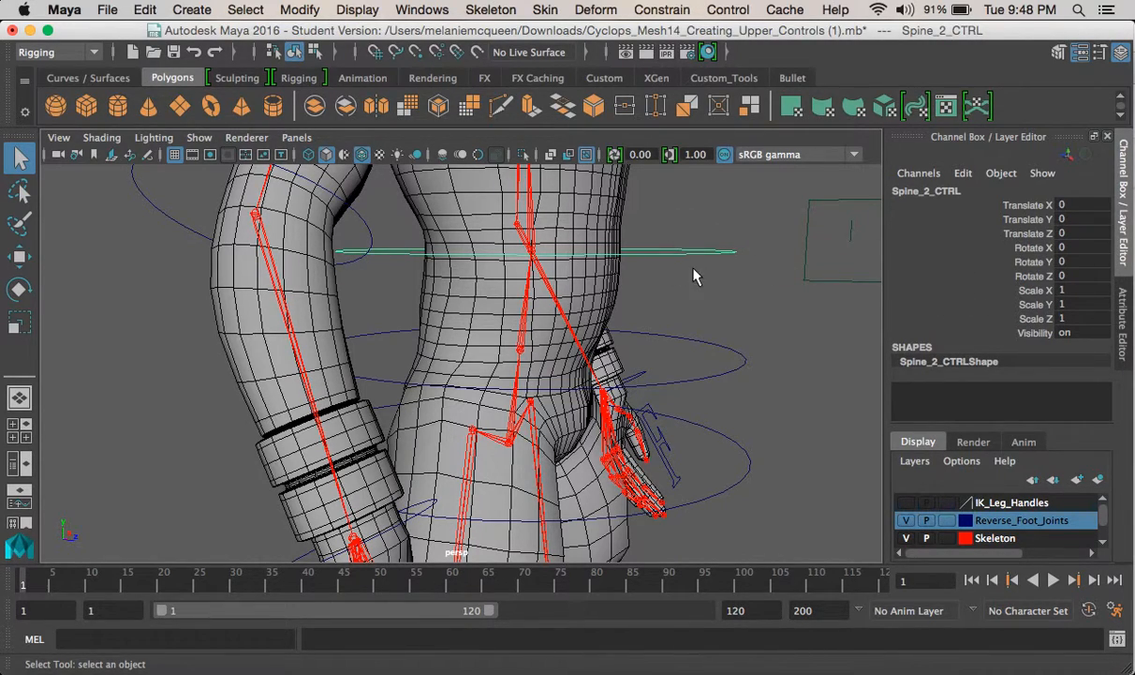
drag(707, 348, 684, 363)
key(Down)
alt+drag(822, 340, 653, 293)
key(Up)
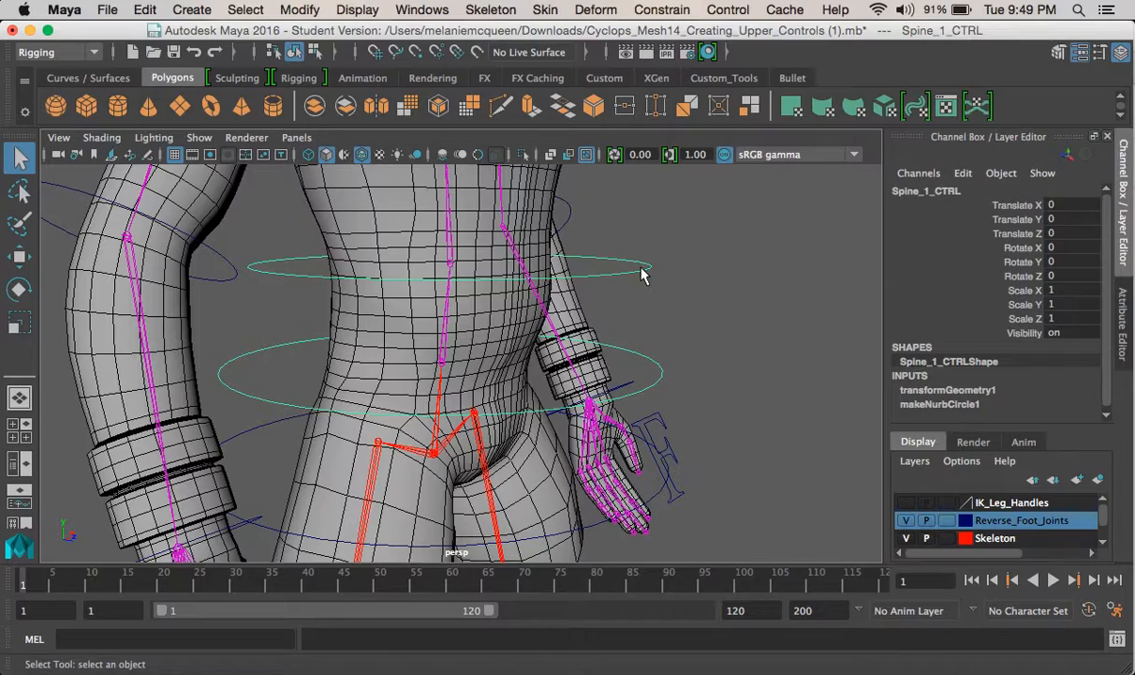
- Orient-constrain Spine_1_JNT to Spine_2_CTRL using the same constraint settings
key(Down)
alt+right_drag(679, 274, 676, 408)
key(alt+b)
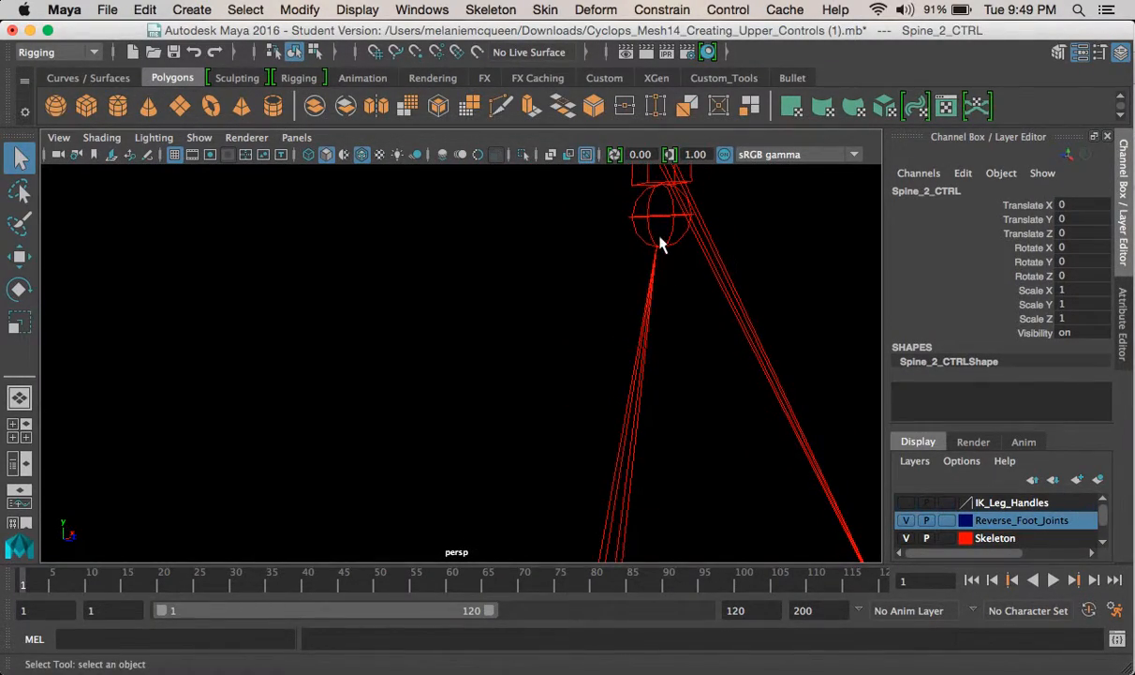
shift+click(660, 216)
alt+right_drag(705, 317, 615, 309)
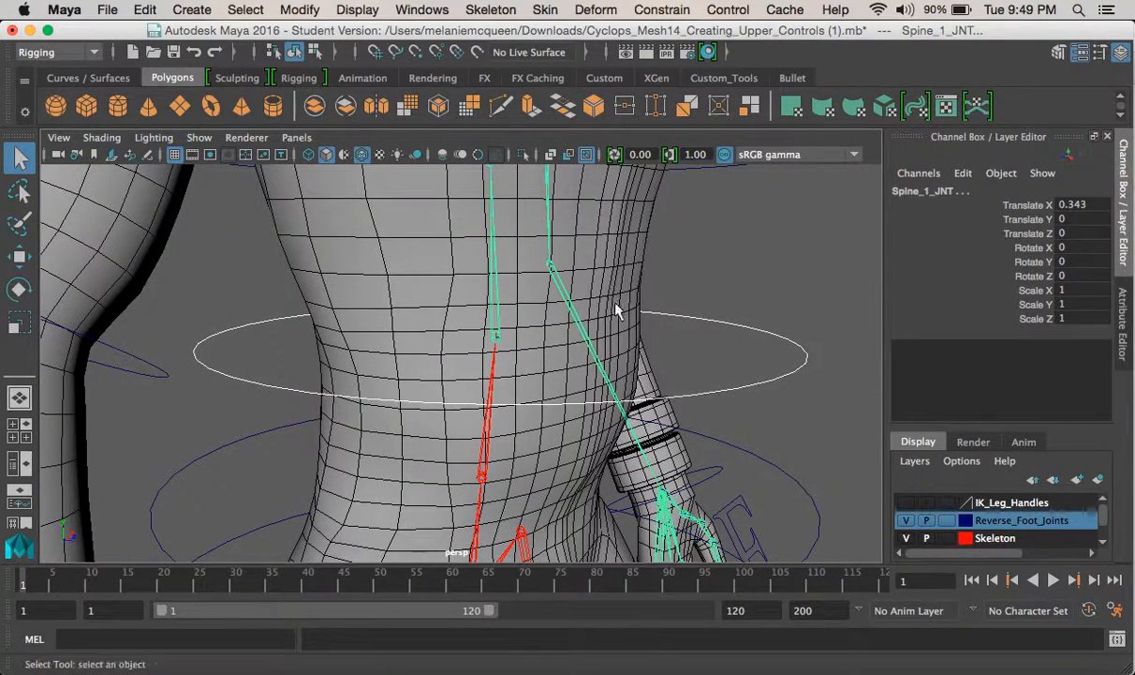
click(640, 7)
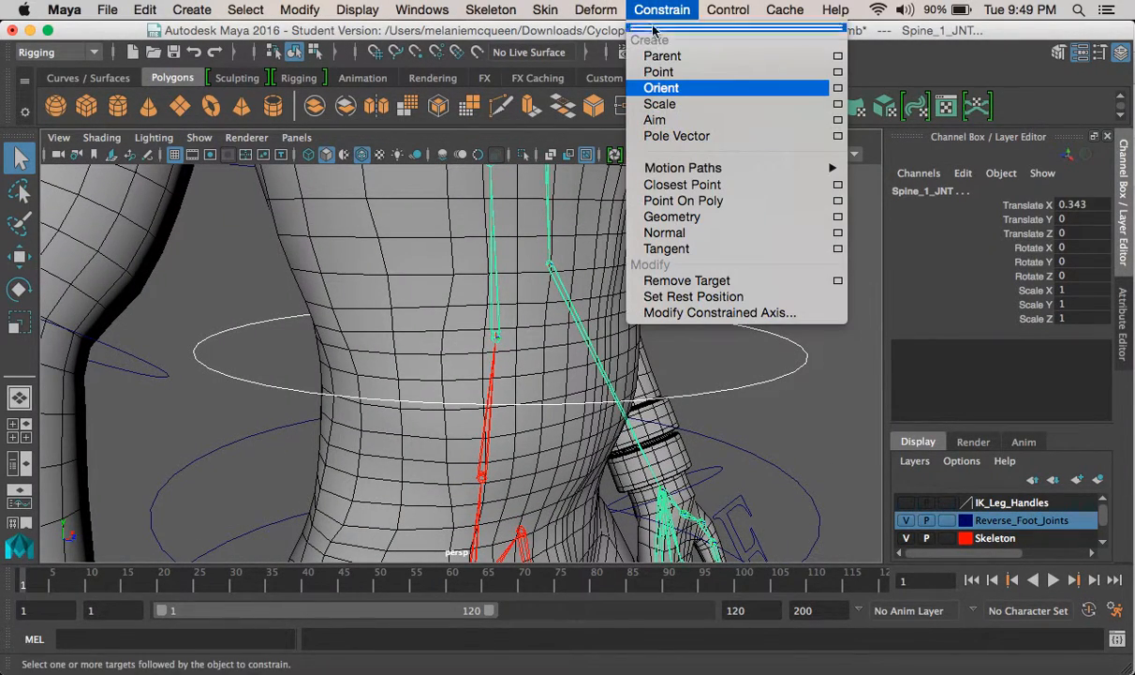
click(680, 83)
click(747, 331)
- Test-rotate Spine_1_CTRL to check how it drives the torso and undo the rotation
alt+right_drag(746, 332, 632, 357)
click(616, 351)
alt+drag(616, 350, 656, 329)
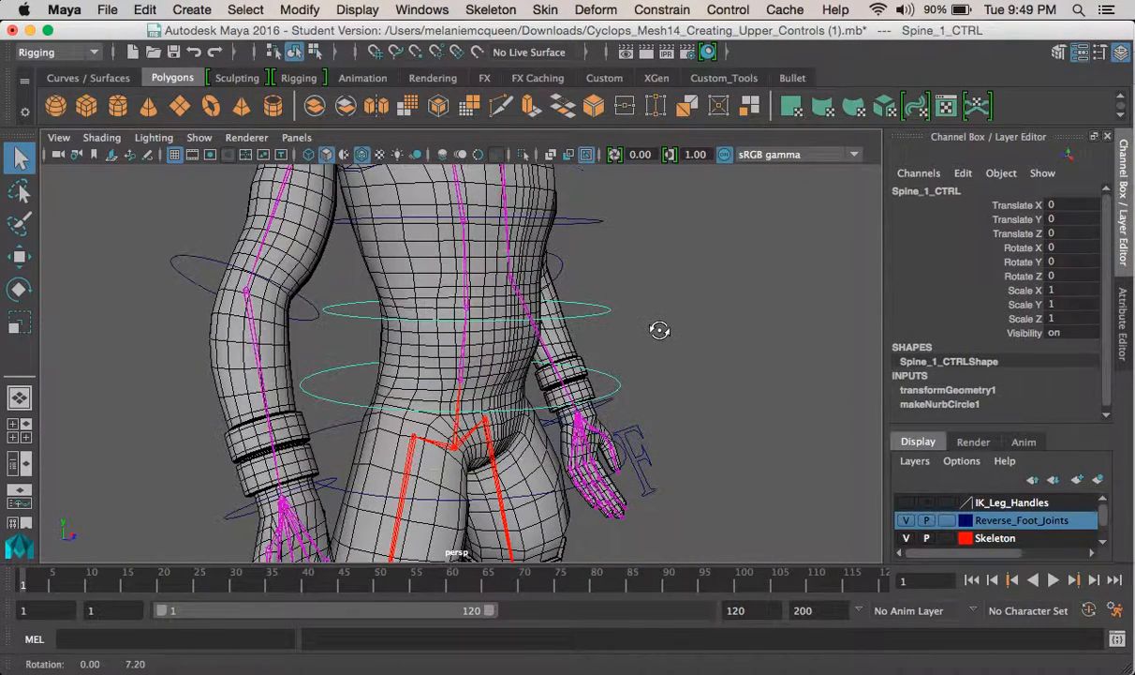
key(e)
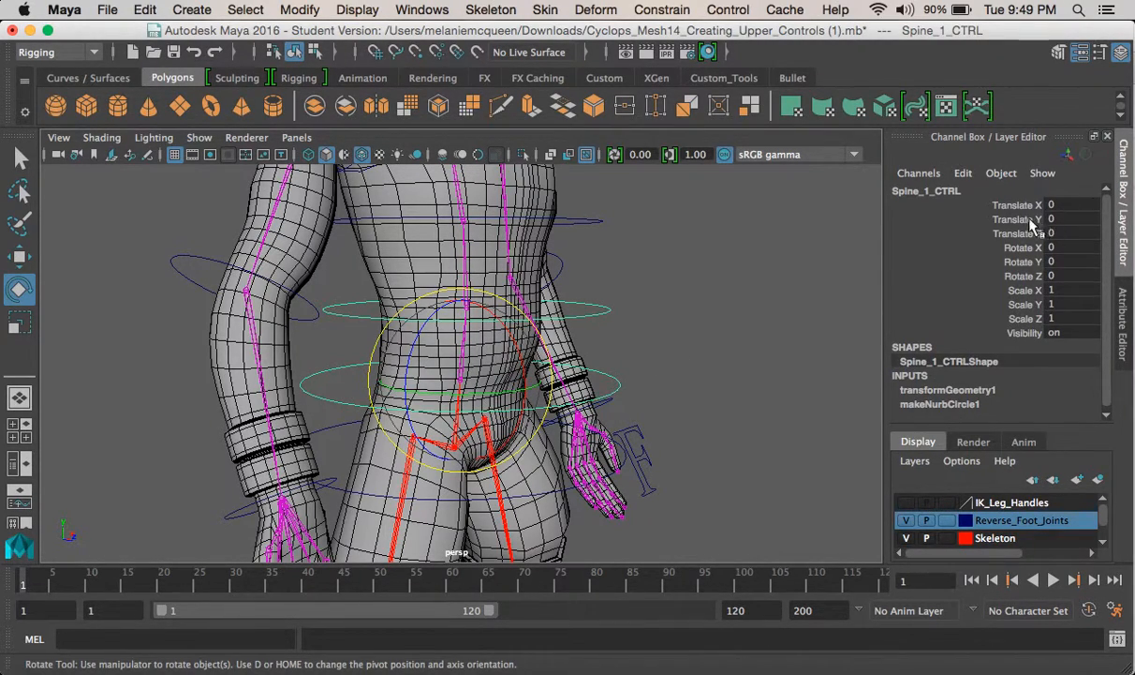
mouse_move(474, 372)
mouse_down()
mouse_move(465, 363)
mouse_move(520, 355)
mouse_move(452, 355)
mouse_move(507, 355)
mouse_move(474, 359)
mouse_up()
key(ctrl+z)
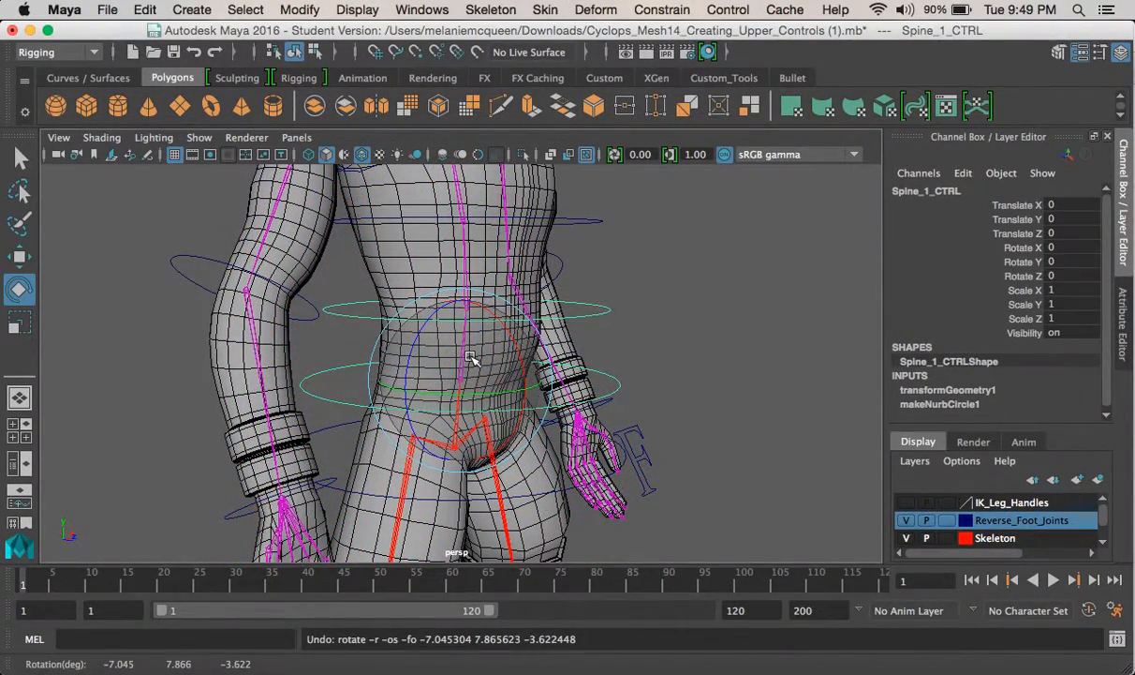
- Test-rotate Spine_2_CTRL to check how it bends the upper torso and undo the rotation
alt+middle_drag(572, 347, 603, 363)
click(627, 381)
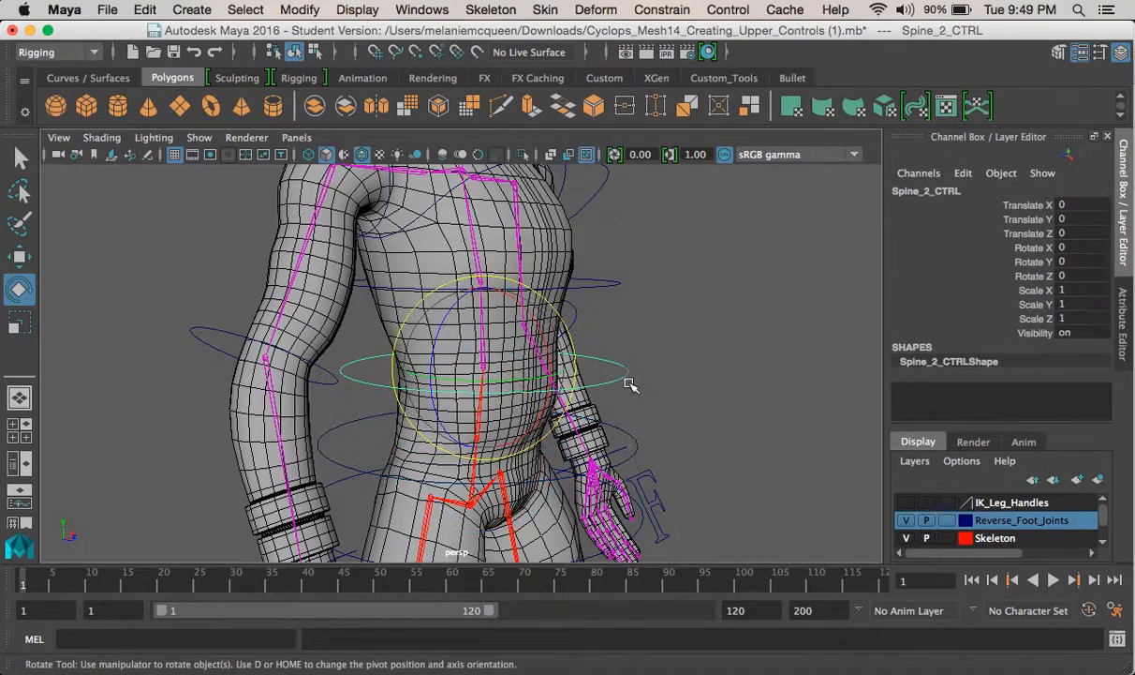
drag(507, 339, 577, 337)
key(ctrl+z)
- Examine Spine_2_CTRL's transform channels and the spine joints and controls above it
alt+middle_drag(577, 338, 511, 328)
alt+right_drag(512, 328, 647, 398)
alt+middle_drag(671, 311, 624, 201)
alt+right_drag(624, 201, 672, 352)
alt+middle_drag(651, 213, 637, 376)
alt+drag(638, 376, 673, 352)
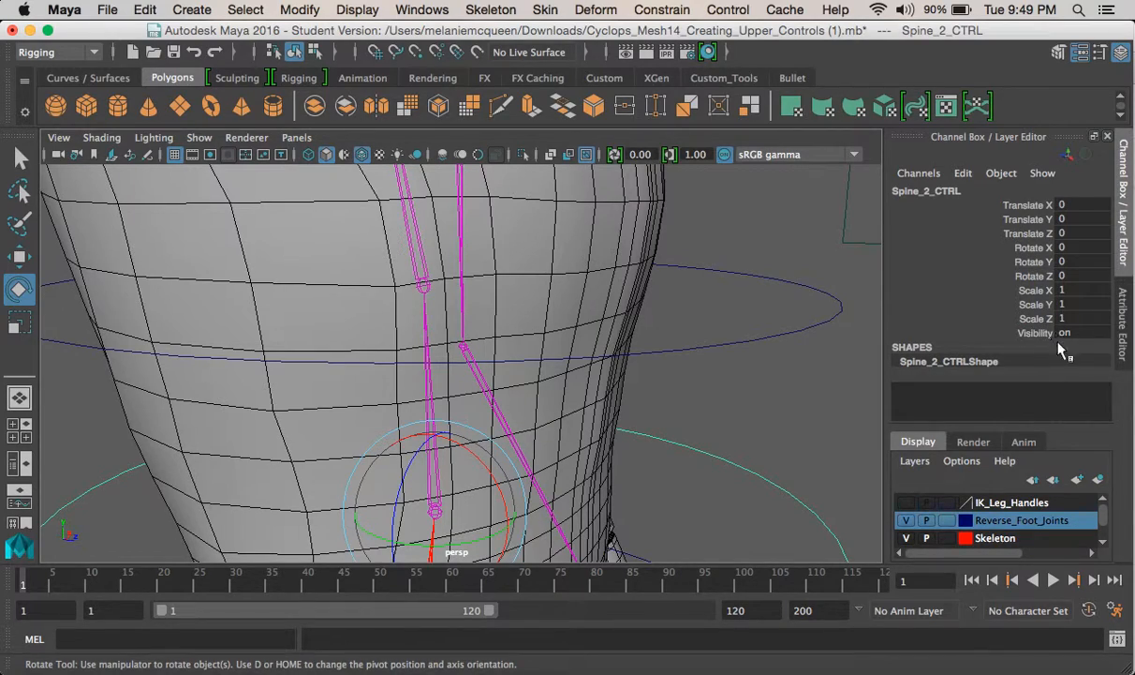
alt+middle_drag(755, 338, 773, 307)
scroll(773, 308, down, 3)
alt+middle_drag(752, 253, 722, 353)
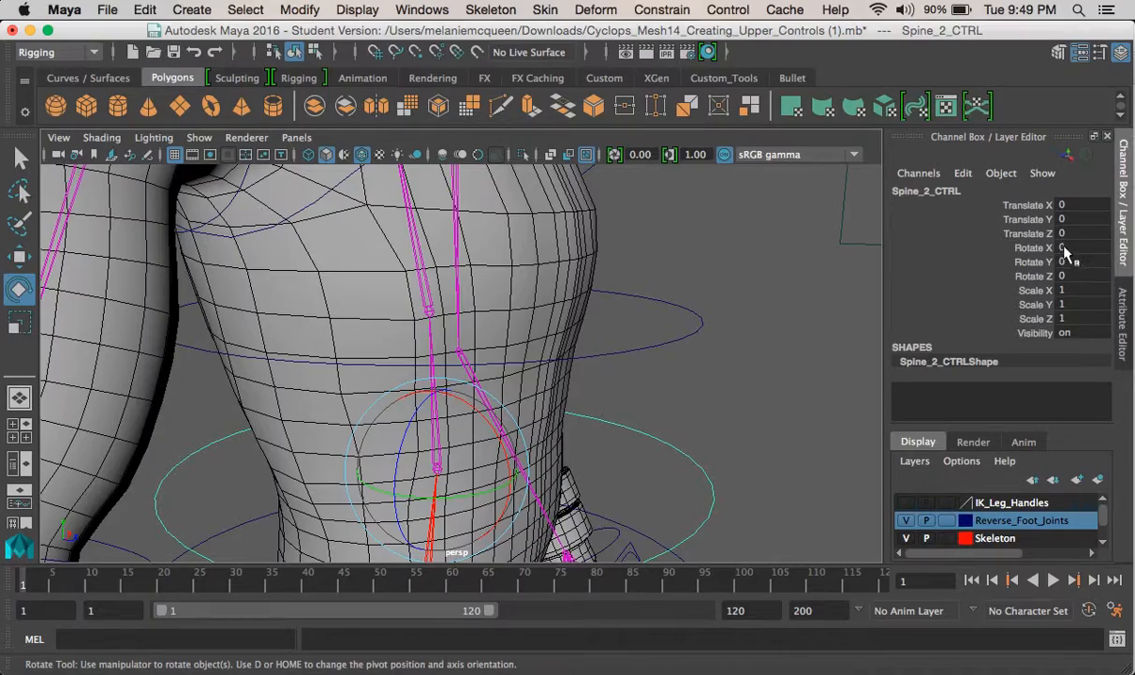
alt+drag(743, 324, 621, 288)
- Parent Spine_3_CTRL under Spine_2_CTRL
click(679, 245)
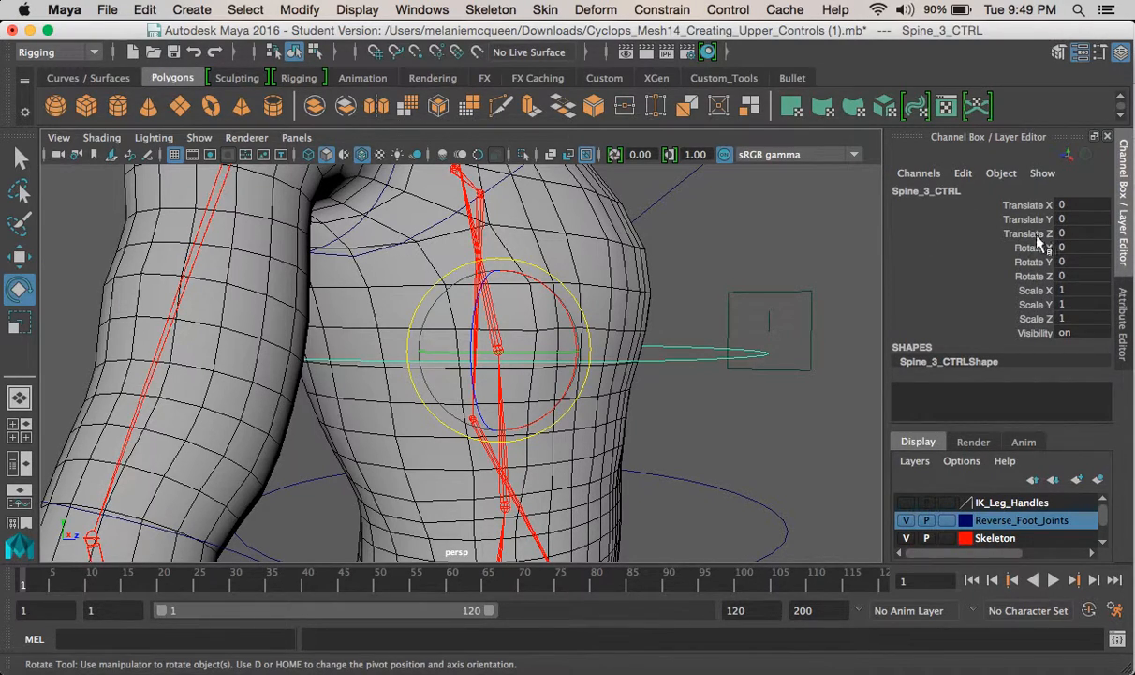
alt+right_drag(790, 333, 816, 298)
alt+middle_drag(816, 298, 791, 276)
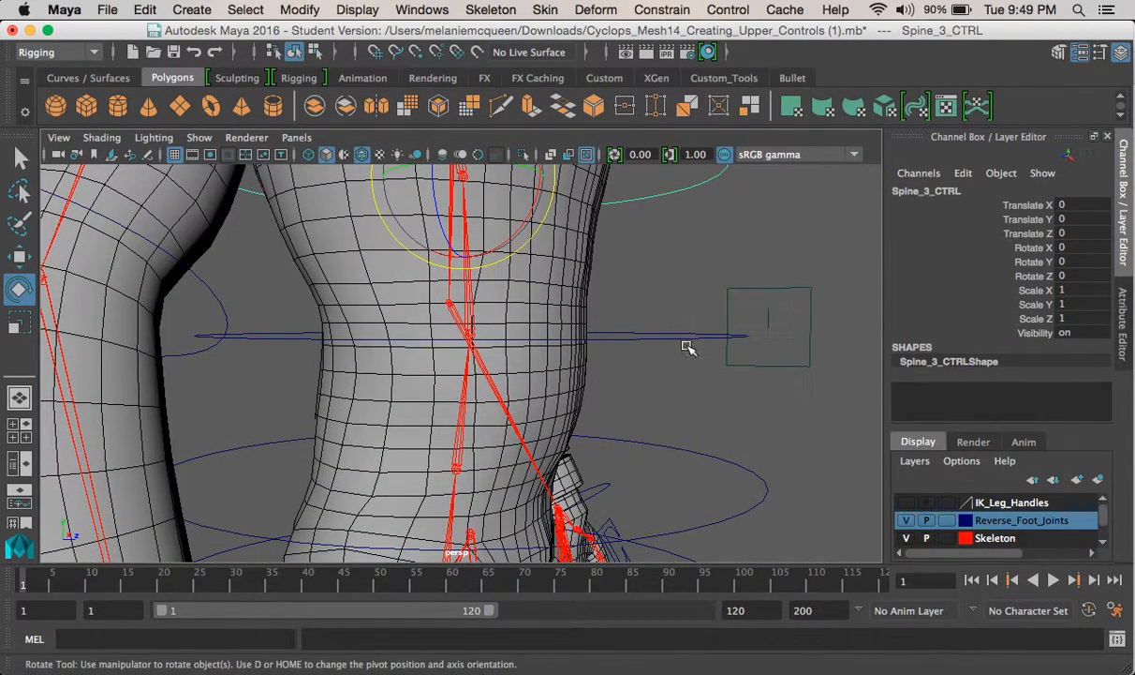
click(687, 343)
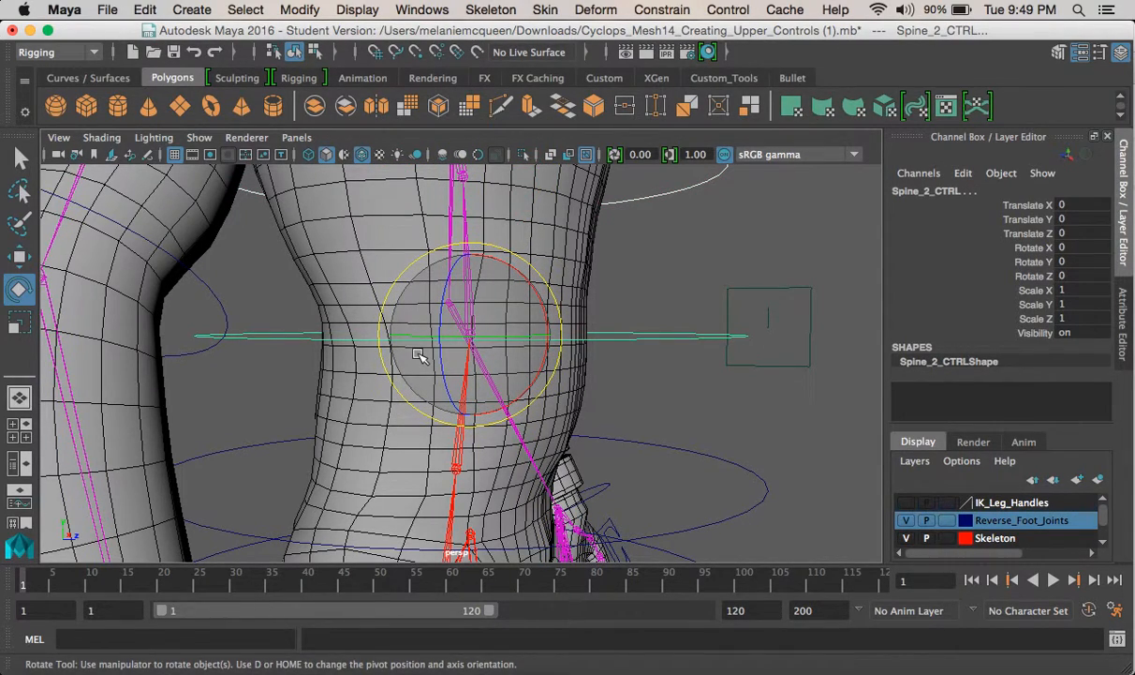
key(p)
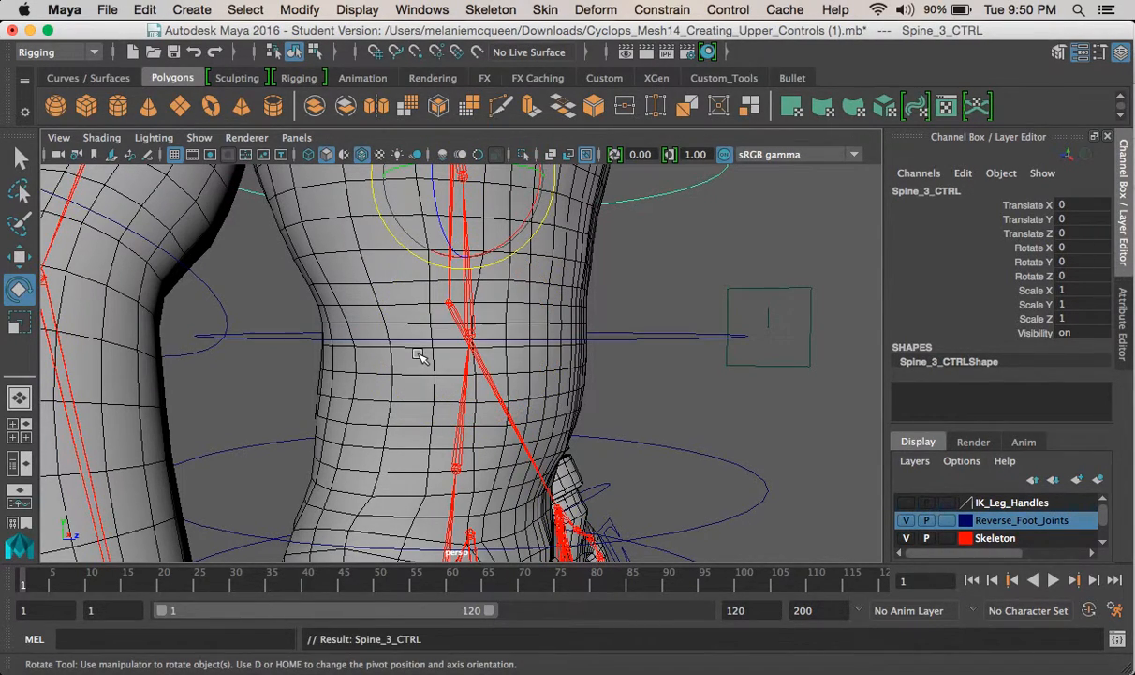
- Orient-constrain Spine_2_JNT to Spine_3_CTRL, undoing any accidental parenting of the two
alt+middle_drag(594, 281, 579, 431)
drag(641, 312, 669, 374)
alt+middle_drag(626, 311, 667, 320)
alt+right_drag(666, 320, 734, 415)
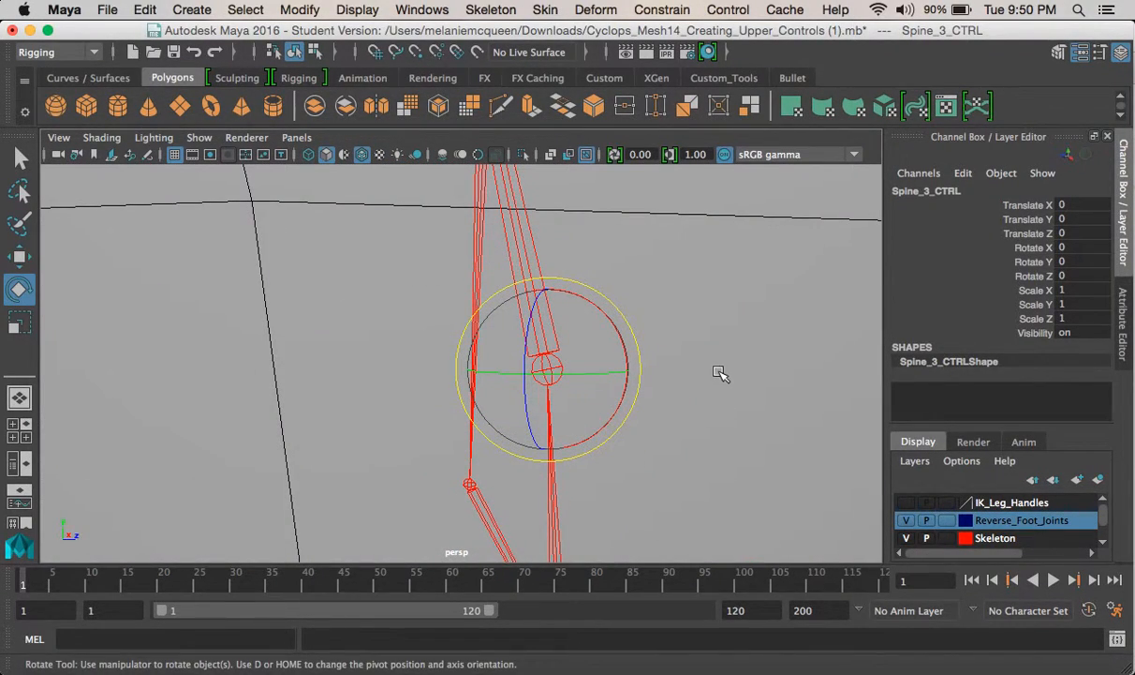
alt+middle_drag(578, 305, 537, 305)
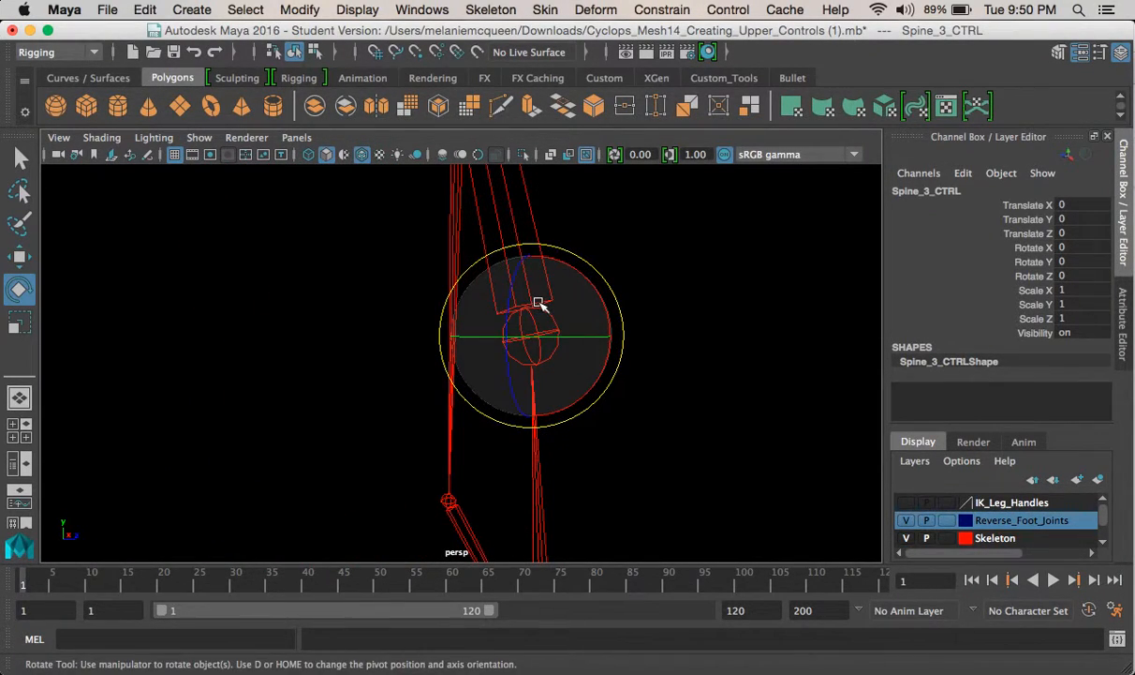
key(w)
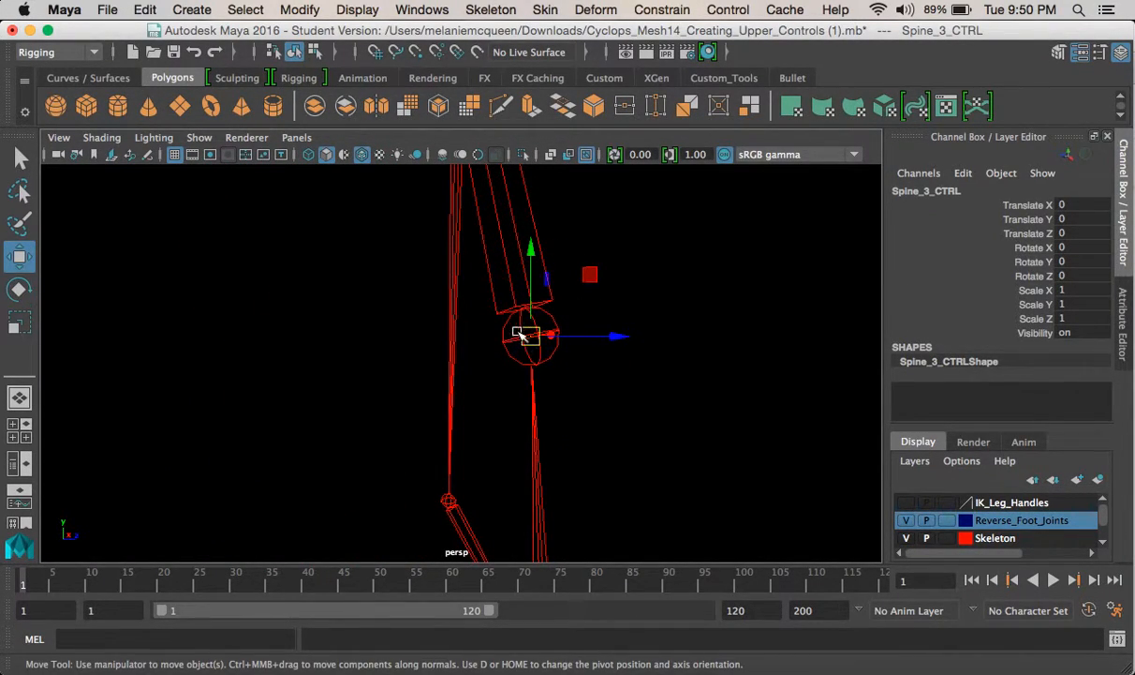
shift+click(455, 319)
key(p)
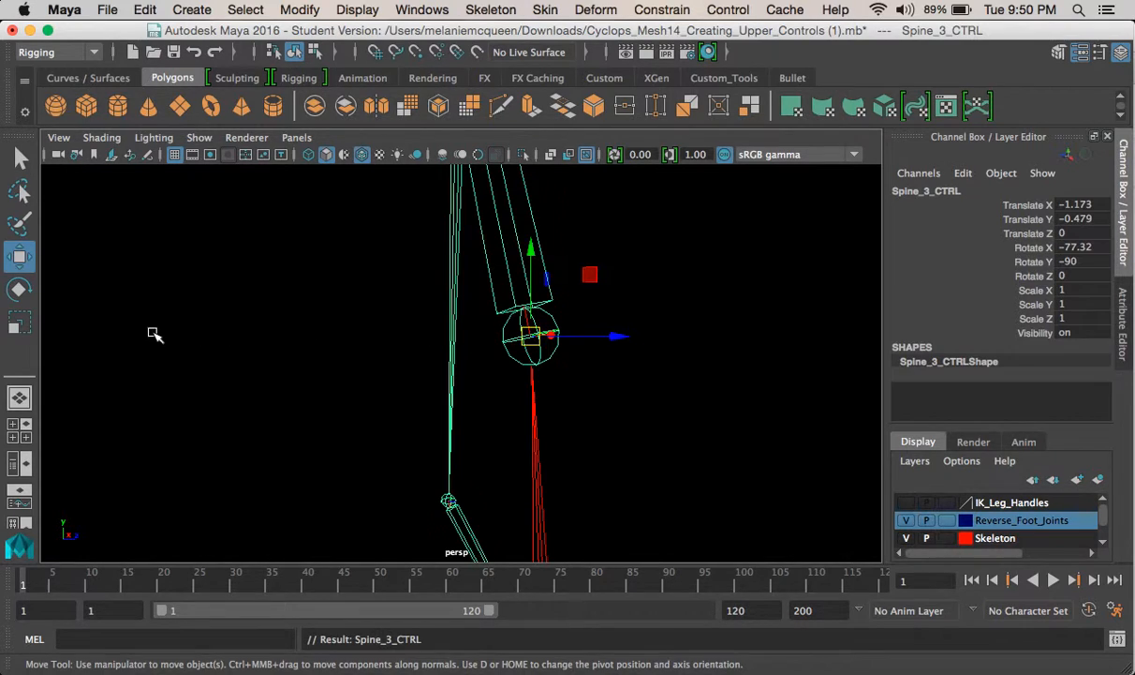
key(ctrl+z)
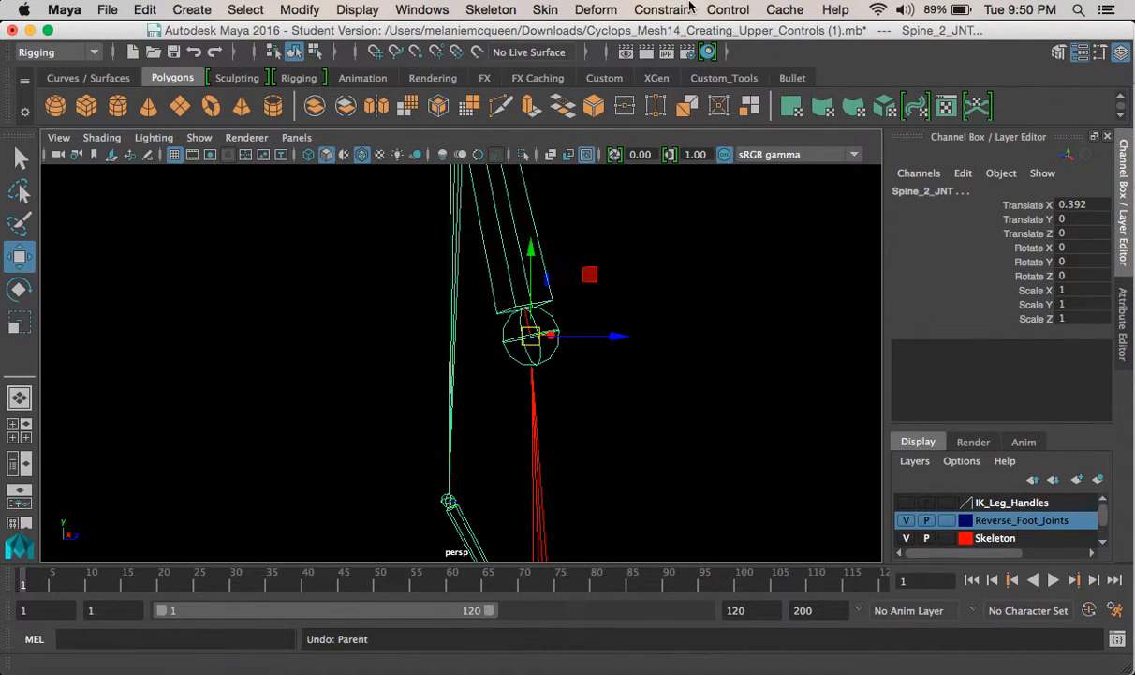
click(658, 10)
click(681, 88)
- Rotate Spine_2_CTRL to test the chained spine controls and undo the rotation
alt+right_drag(499, 350, 402, 188)
click(643, 373)
alt+middle_drag(645, 379, 630, 287)
alt+drag(630, 288, 605, 314)
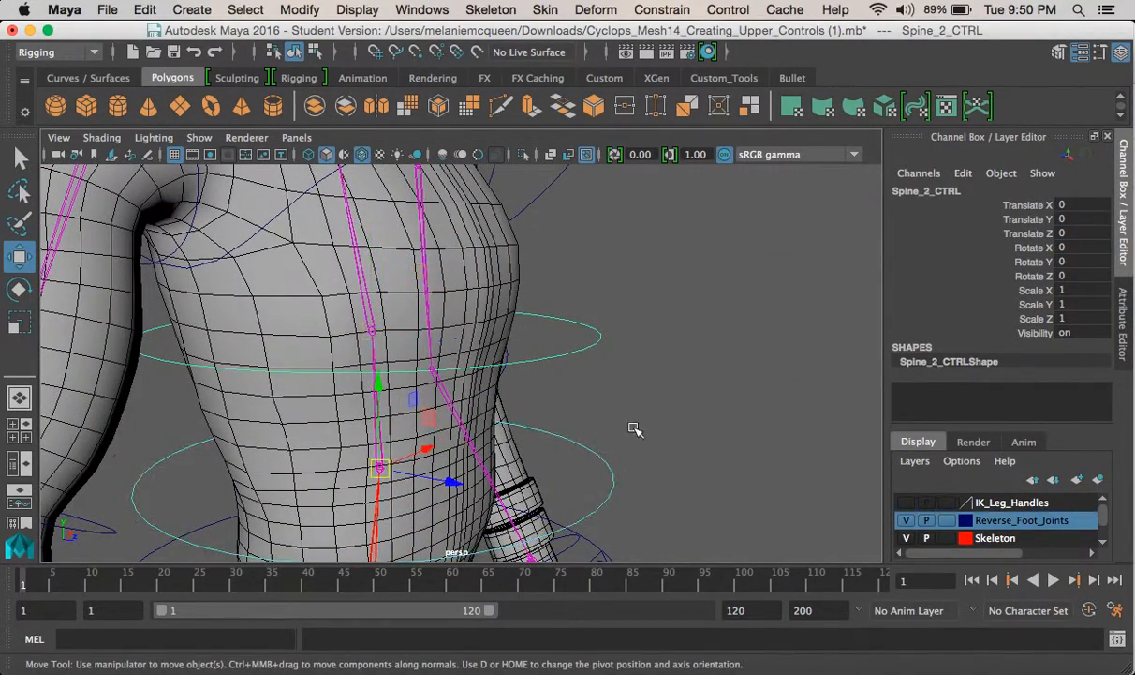
alt+middle_drag(634, 425, 630, 344)
click(630, 344)
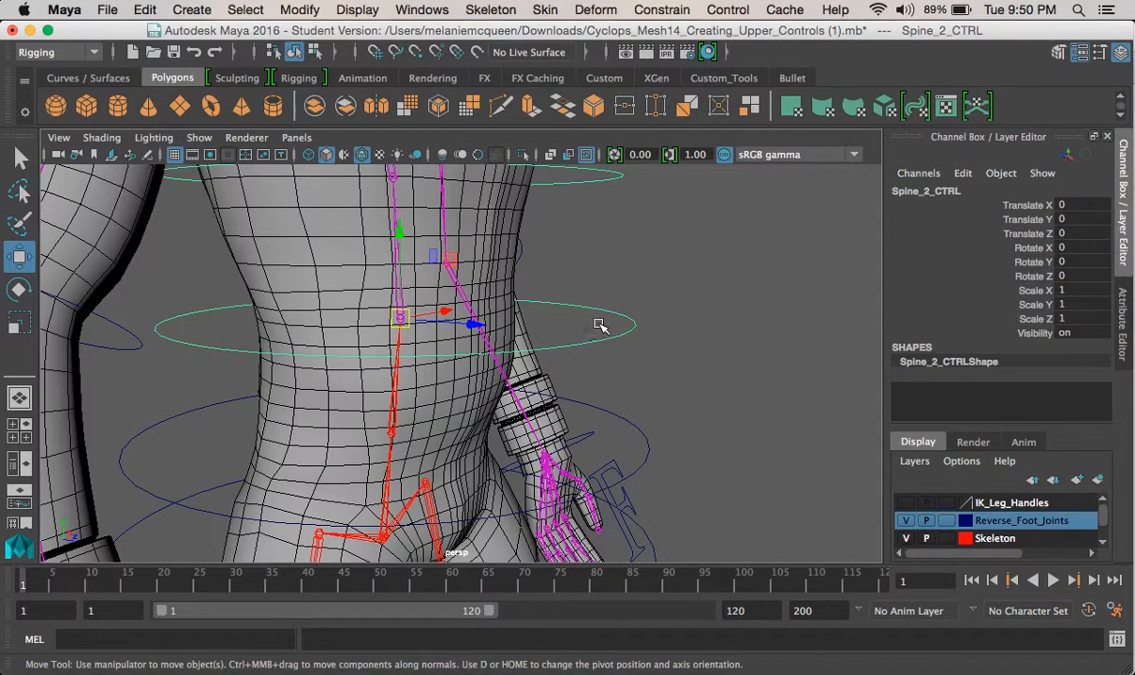
key(e)
mouse_move(443, 312)
mouse_down()
mouse_move(458, 322)
mouse_move(431, 312)
mouse_up()
key(super+z)
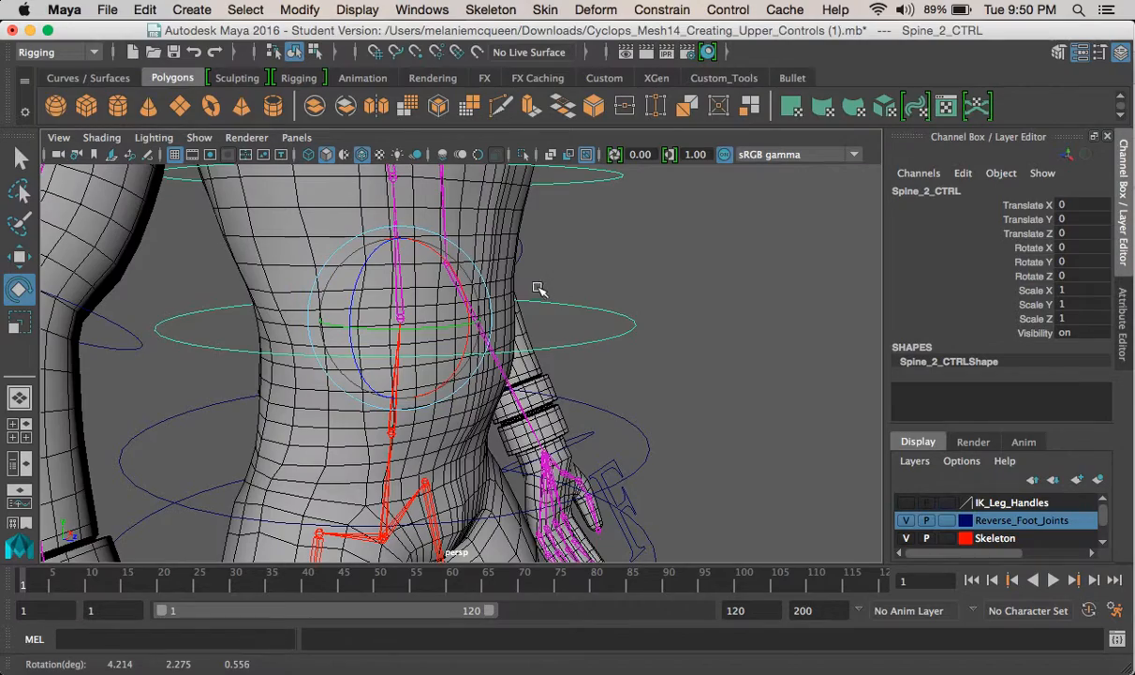
- Rotate Spine_3_CTRL to test its influence on the upper body and undo the rotation
alt+middle_drag(537, 288, 526, 352)
click(566, 308)
alt+drag(570, 315, 608, 320)
drag(451, 273, 418, 279)
key(ctrl+z)
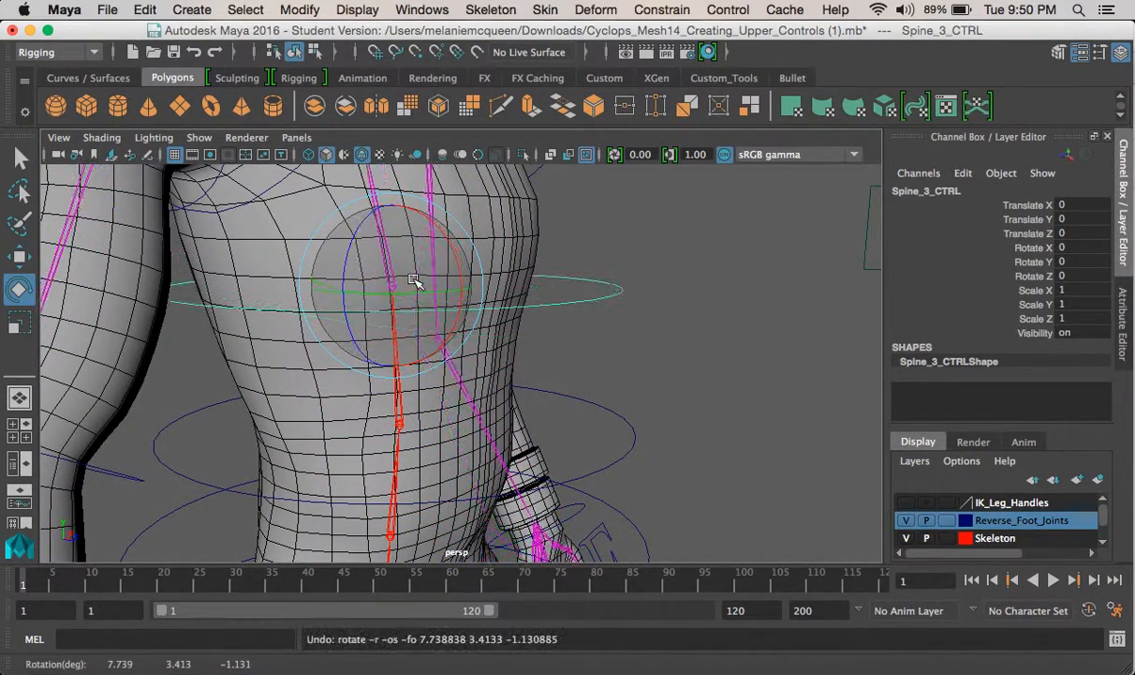
- Parent Chest_CTRL under Spine_3_CTRL
alt+drag(540, 280, 550, 352)
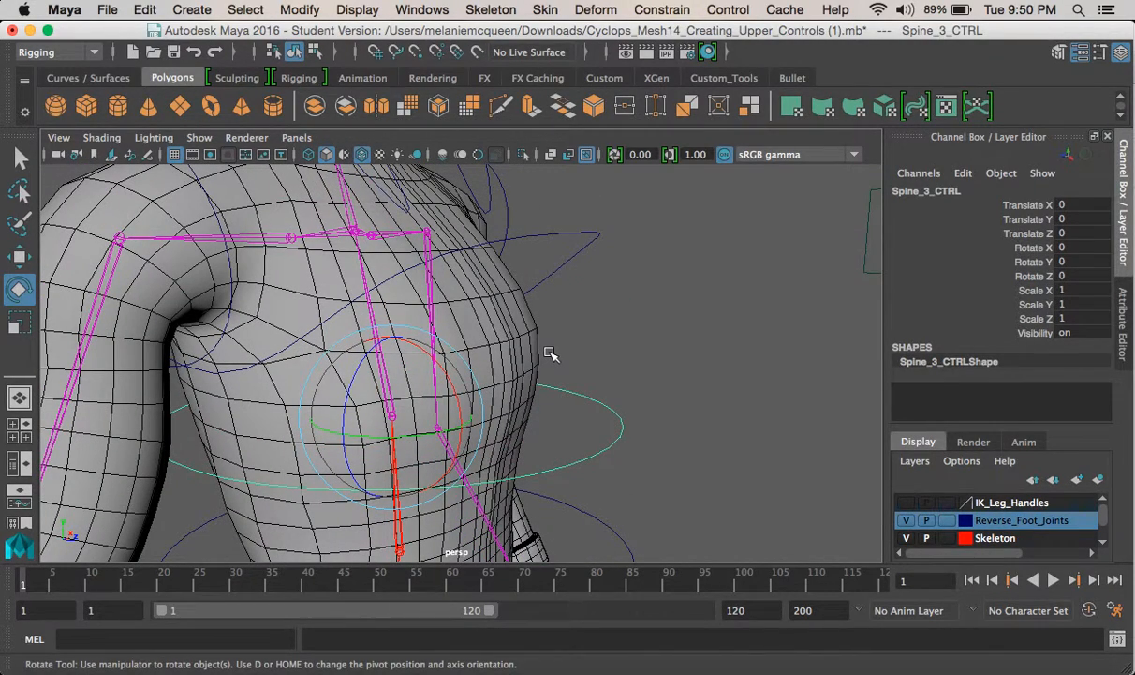
click(575, 245)
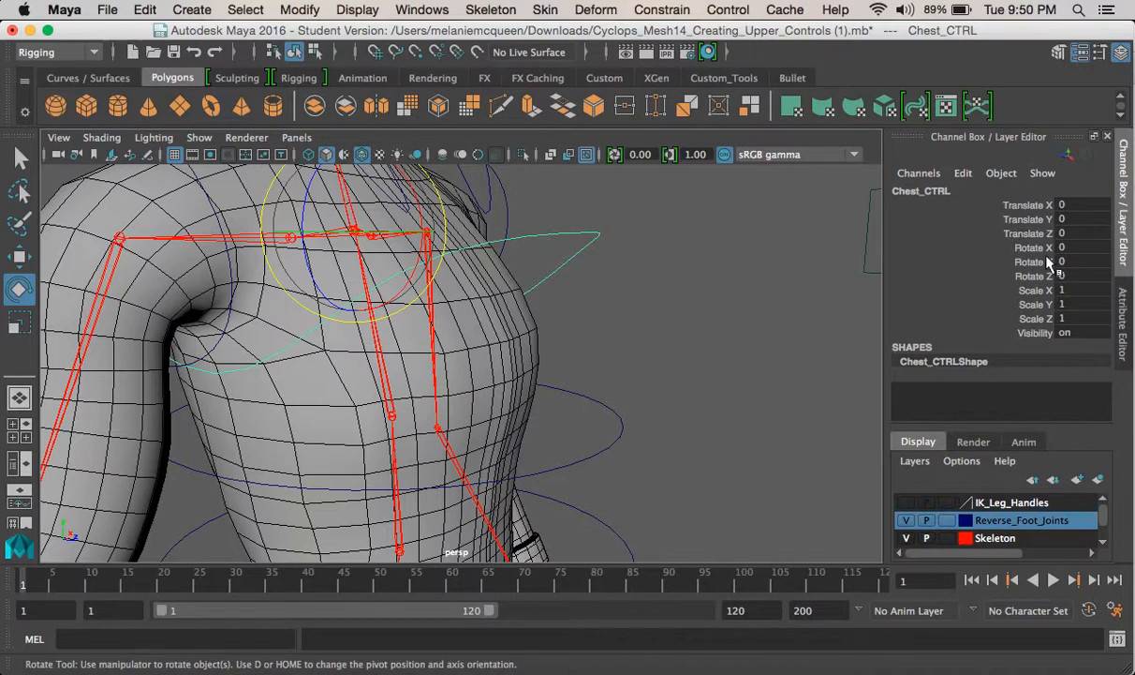
shift+click(600, 406)
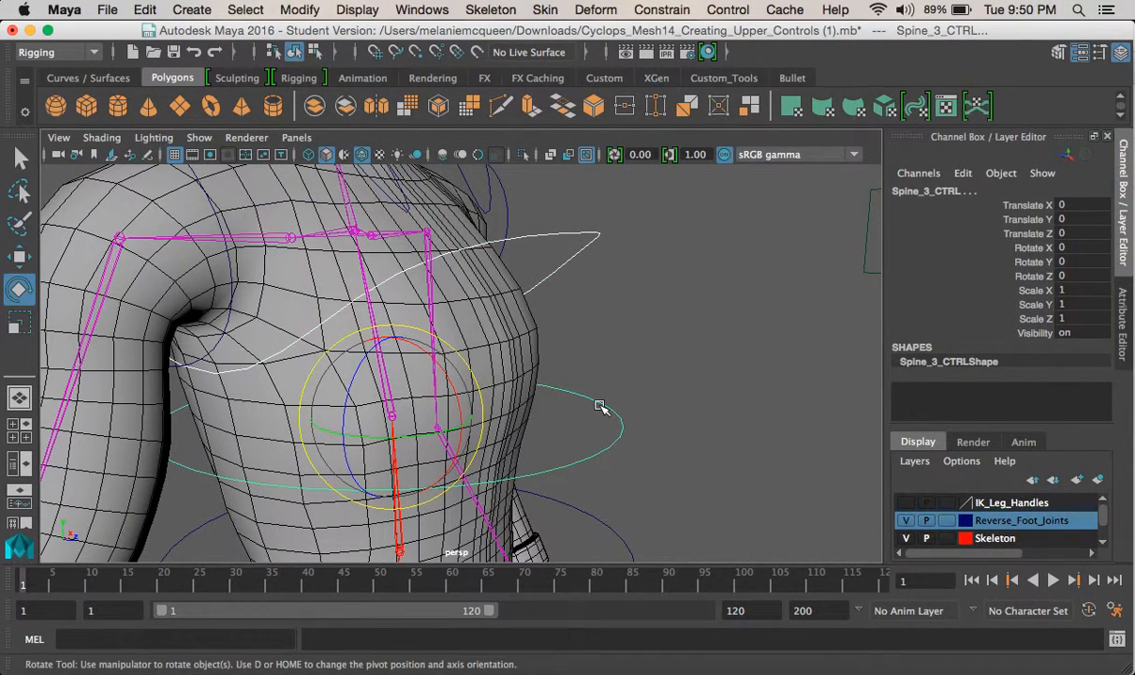
key(p)
click(562, 376)
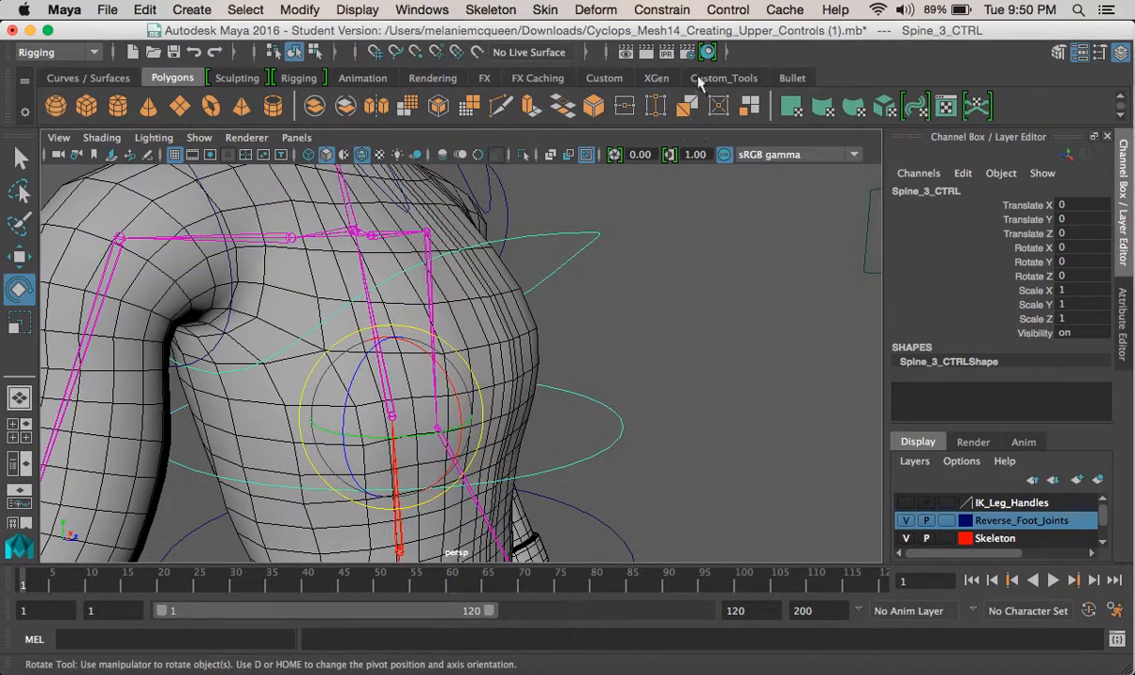
- Orient-constrain Chest_JNT to Chest_CTRL, with the control as the target
click(661, 10)
click(697, 87)
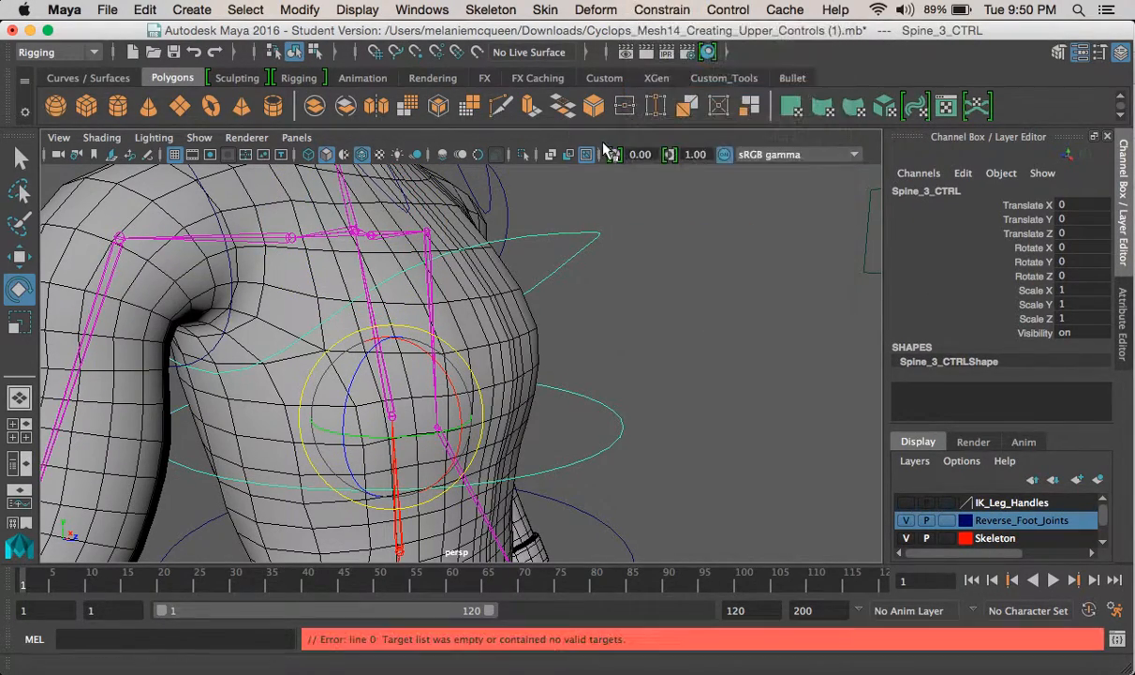
alt+middle_drag(574, 246, 606, 230)
click(606, 242)
alt+right_drag(609, 245, 518, 233)
alt+middle_drag(518, 234, 528, 259)
mouse_move(527, 259)
alt+mouse_down()
mouse_move(540, 267)
mouse_move(518, 264)
alt+mouse_up()
alt+right_drag(470, 278, 547, 360)
key(w)
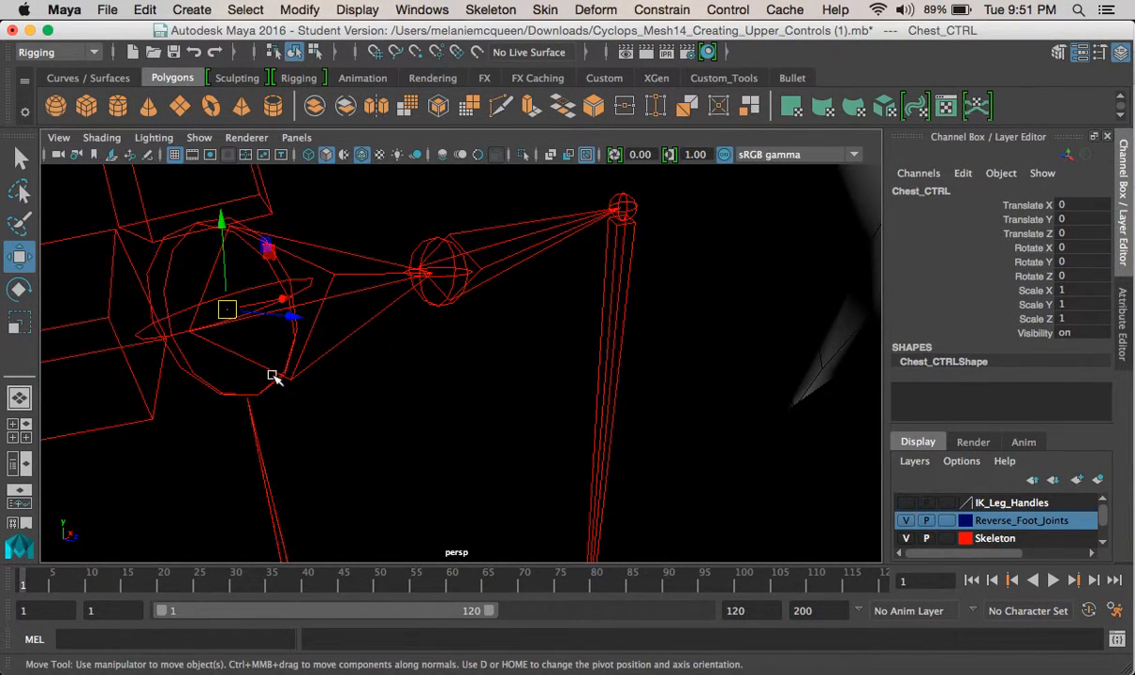
shift+click(274, 379)
click(663, 10)
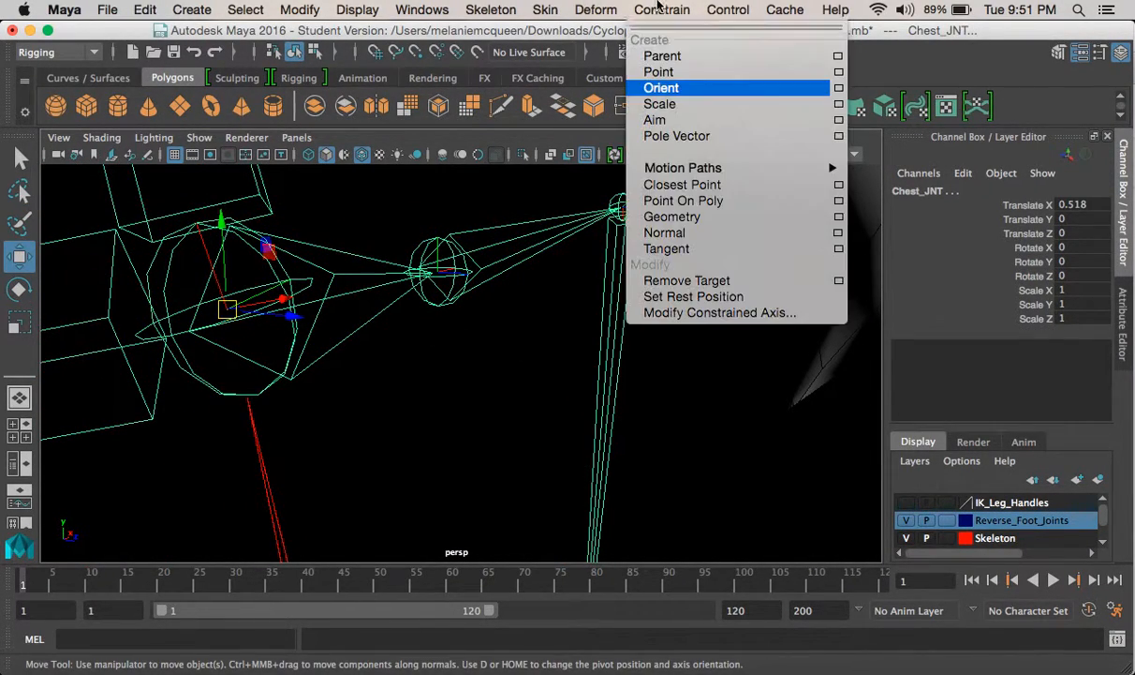
click(660, 88)
- Parent the left clavicle control, L_Clav_CTRL, under Chest_CTRL
alt+right_drag(522, 321, 370, 150)
alt+drag(626, 353, 525, 355)
alt+middle_drag(525, 355, 641, 327)
click(641, 327)
alt+drag(641, 327, 493, 245)
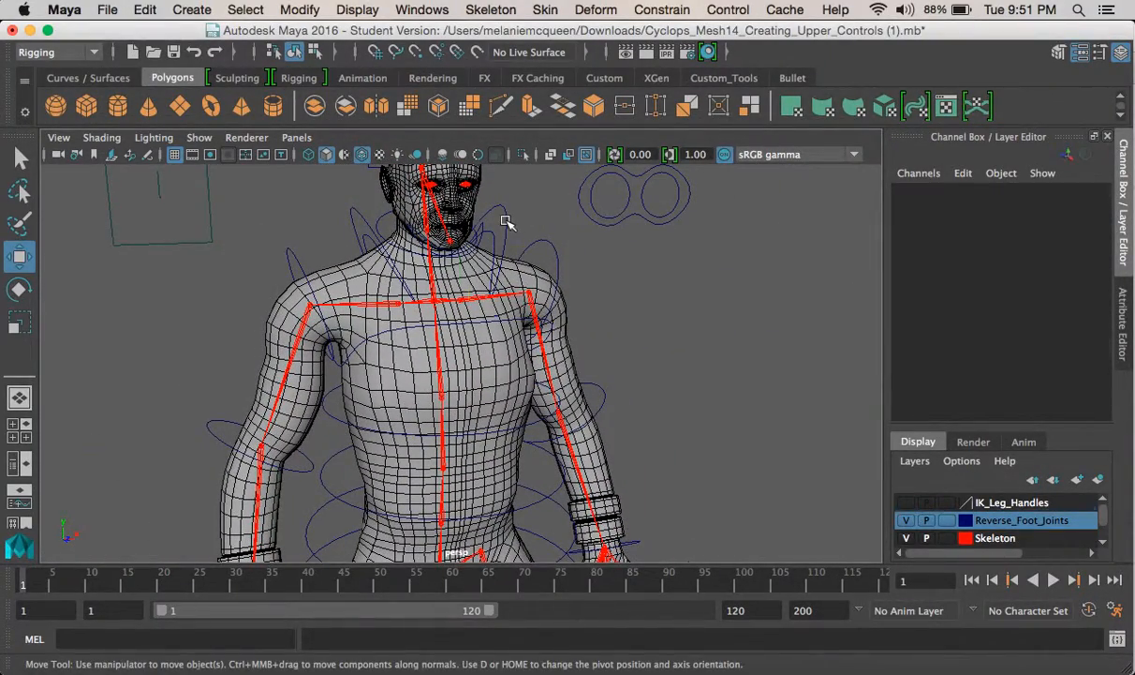
click(509, 219)
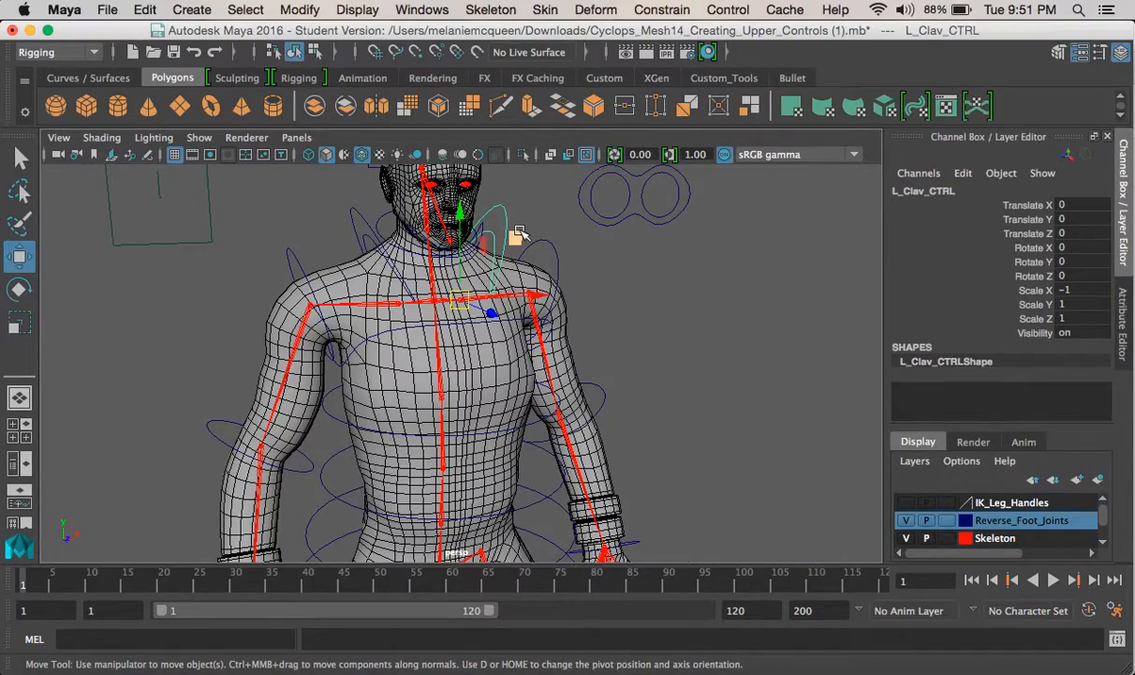
alt+drag(518, 235, 621, 362)
alt+middle_drag(620, 362, 660, 315)
alt+drag(660, 315, 767, 367)
click(783, 327)
alt+drag(784, 327, 723, 332)
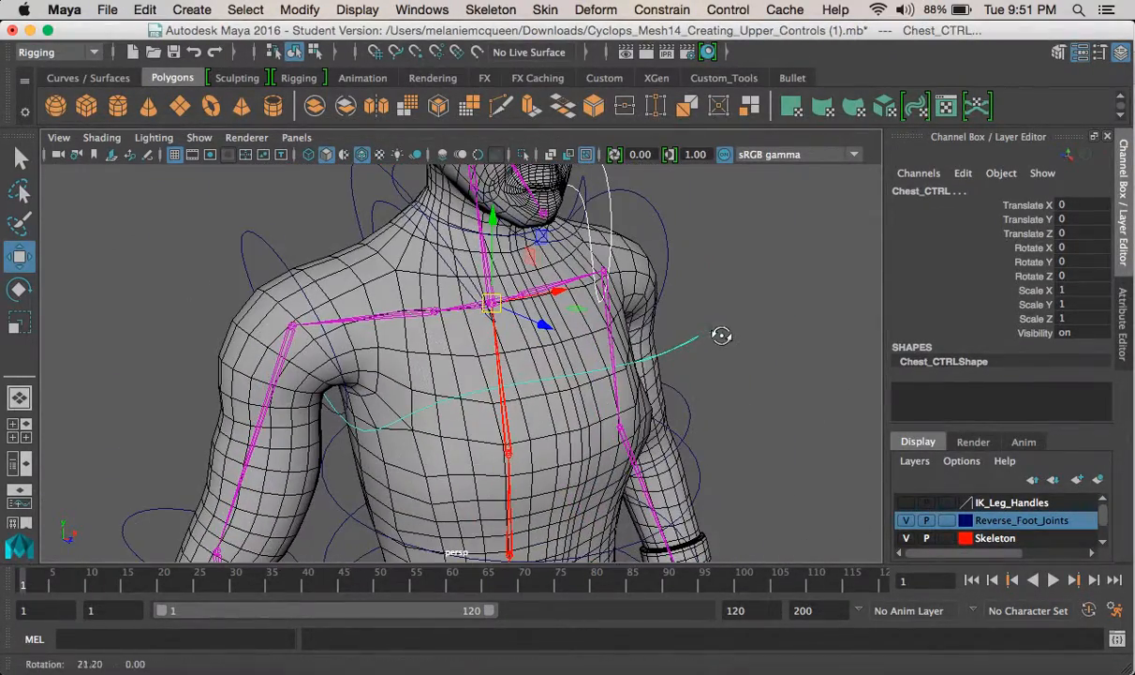
key(Down)
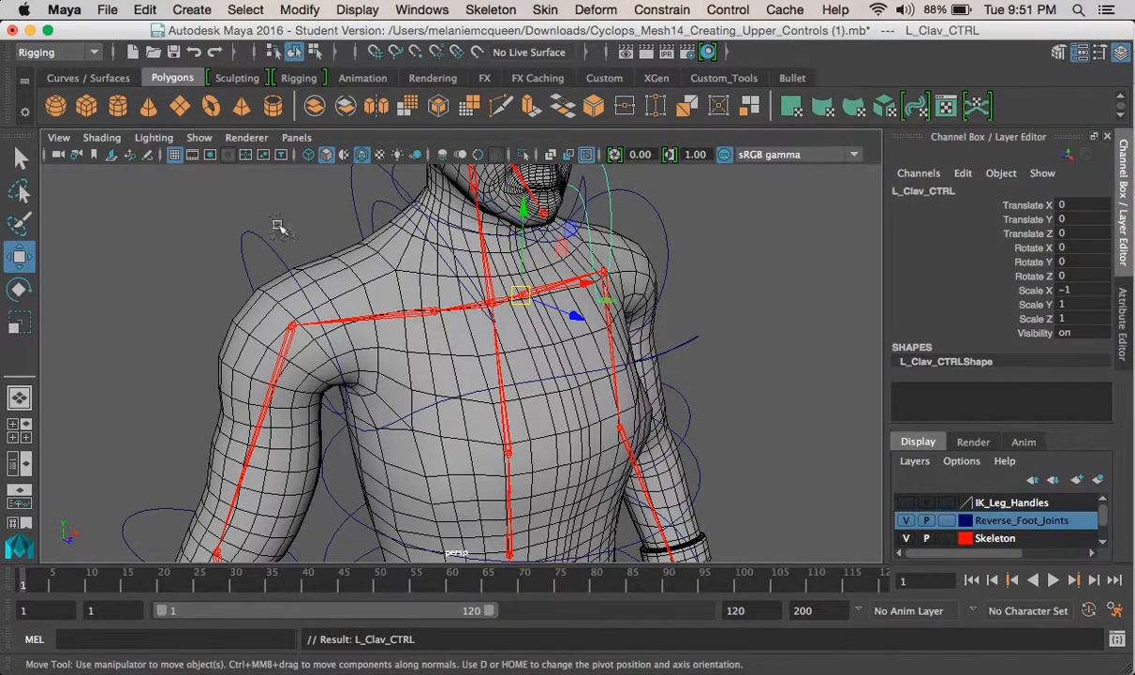
- Try to orient-constrain L_Clav_JNT to L_Clav_CTRL, and undo the constraint
alt+drag(229, 234, 601, 286)
alt+drag(578, 239, 509, 223)
alt+middle_drag(509, 223, 432, 225)
alt+right_drag(433, 281, 600, 375)
alt+middle_drag(318, 401, 375, 362)
alt+right_drag(374, 363, 421, 375)
alt+middle_drag(384, 375, 466, 345)
alt+right_drag(467, 344, 558, 449)
alt+middle_drag(356, 251, 499, 341)
click(418, 328)
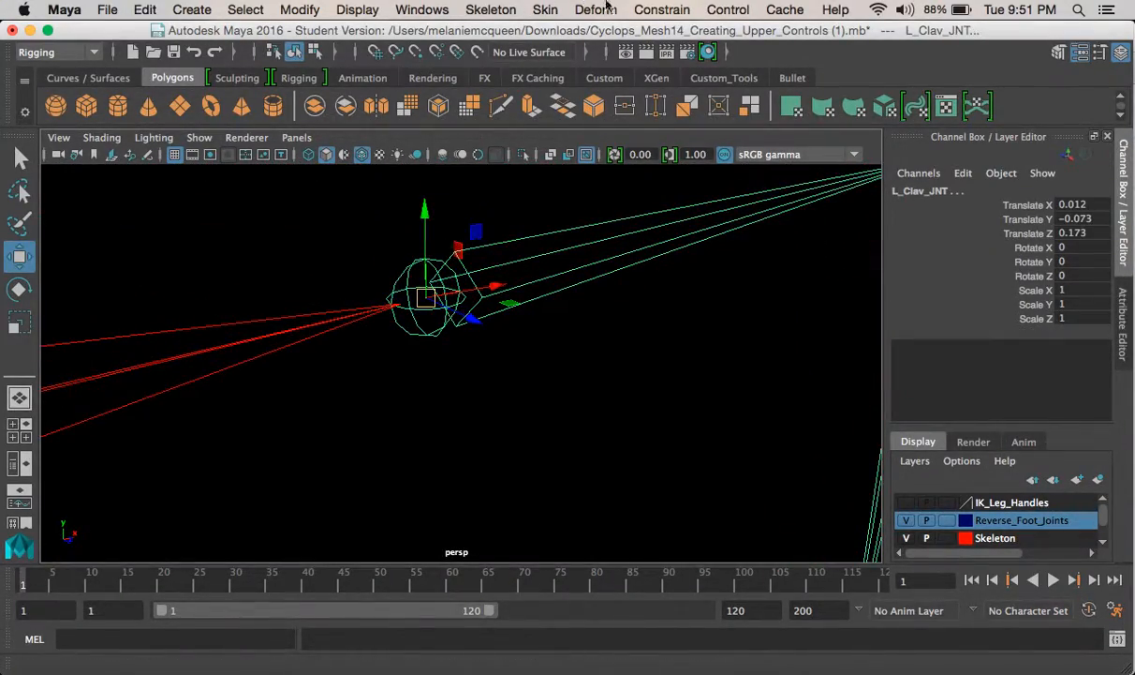
click(653, 9)
click(661, 84)
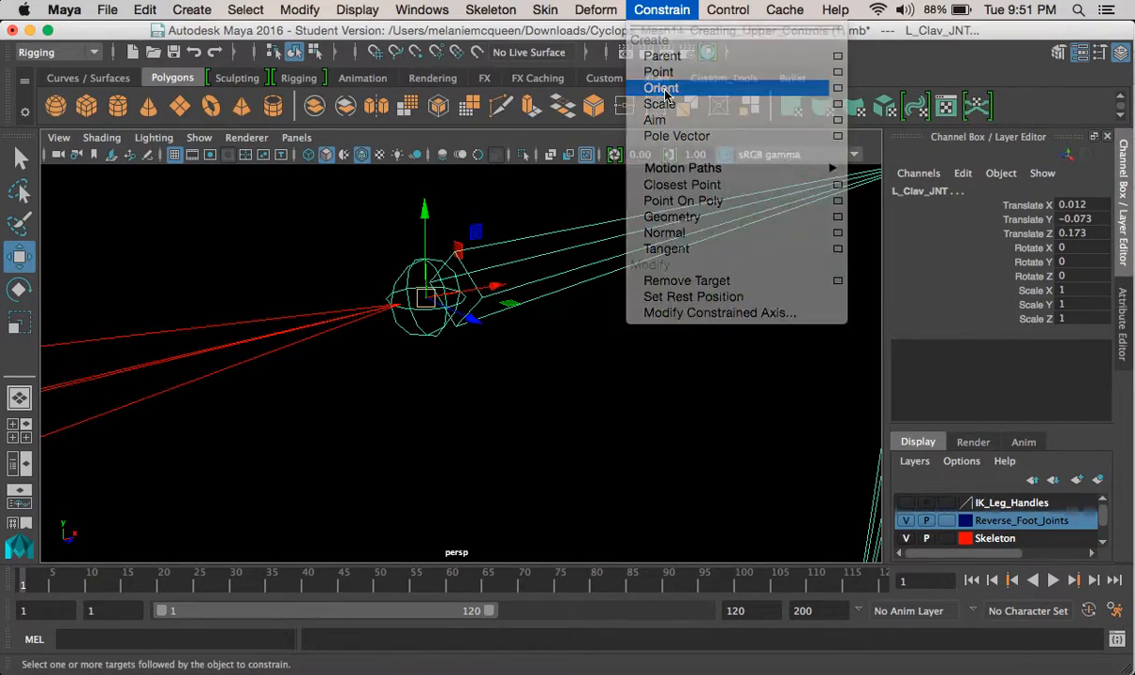
key(f)
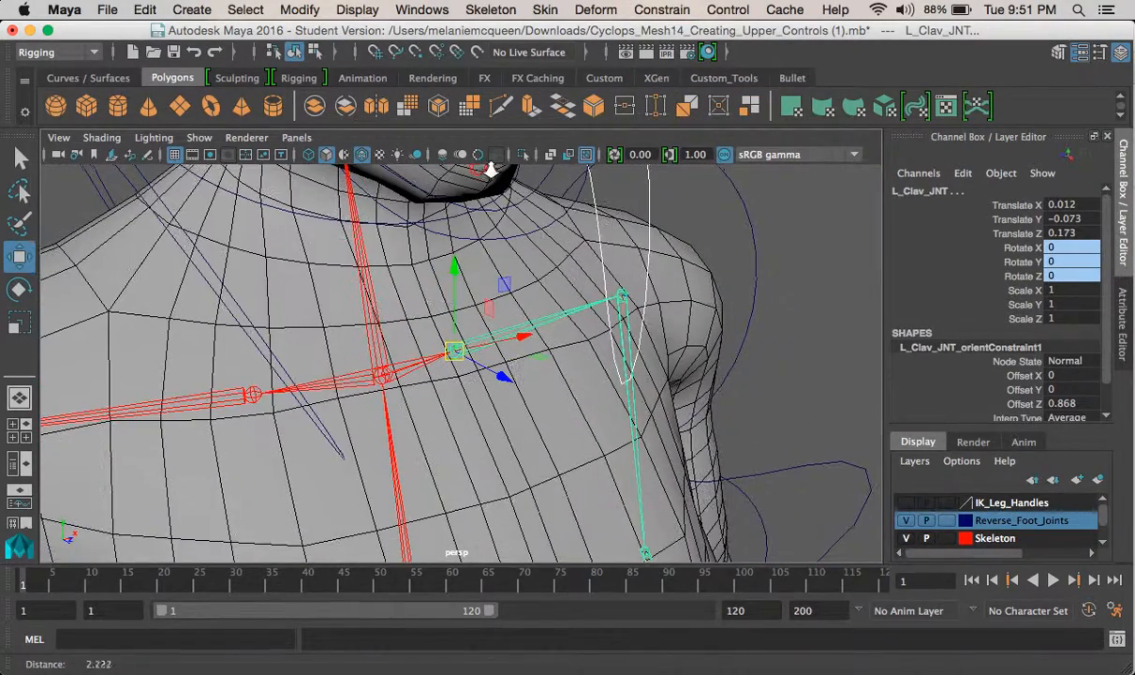
key(ctrl+z)
- Freeze the transformations of L_Clav_CTRL
alt+drag(560, 219, 637, 300)
click(619, 186)
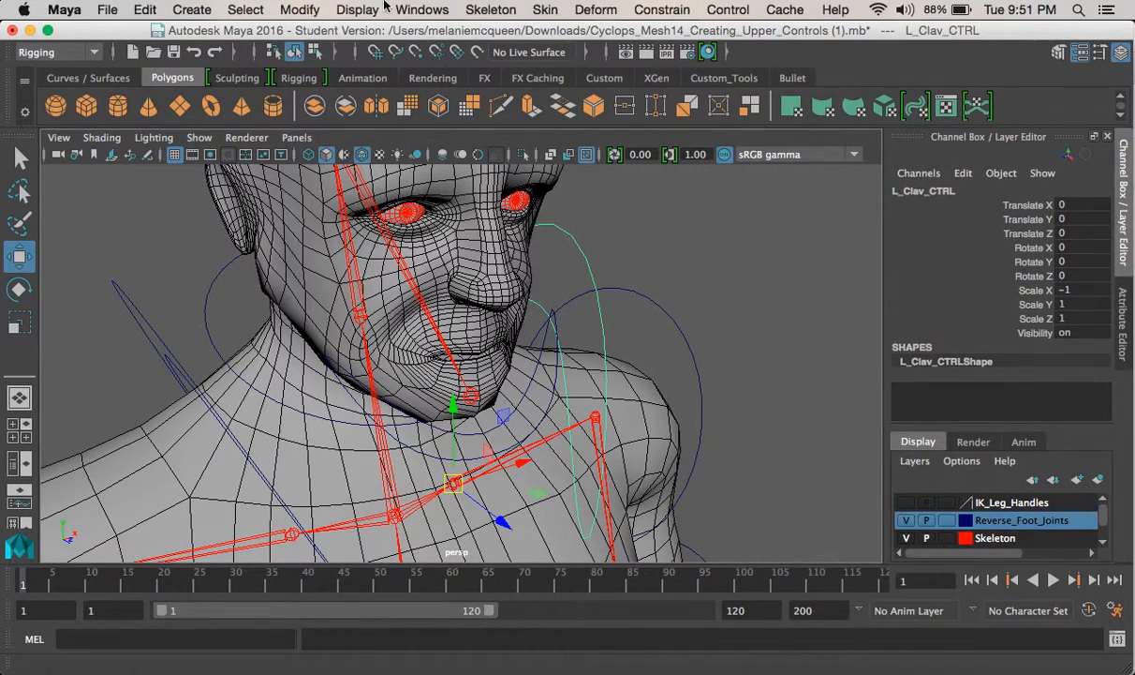
click(296, 11)
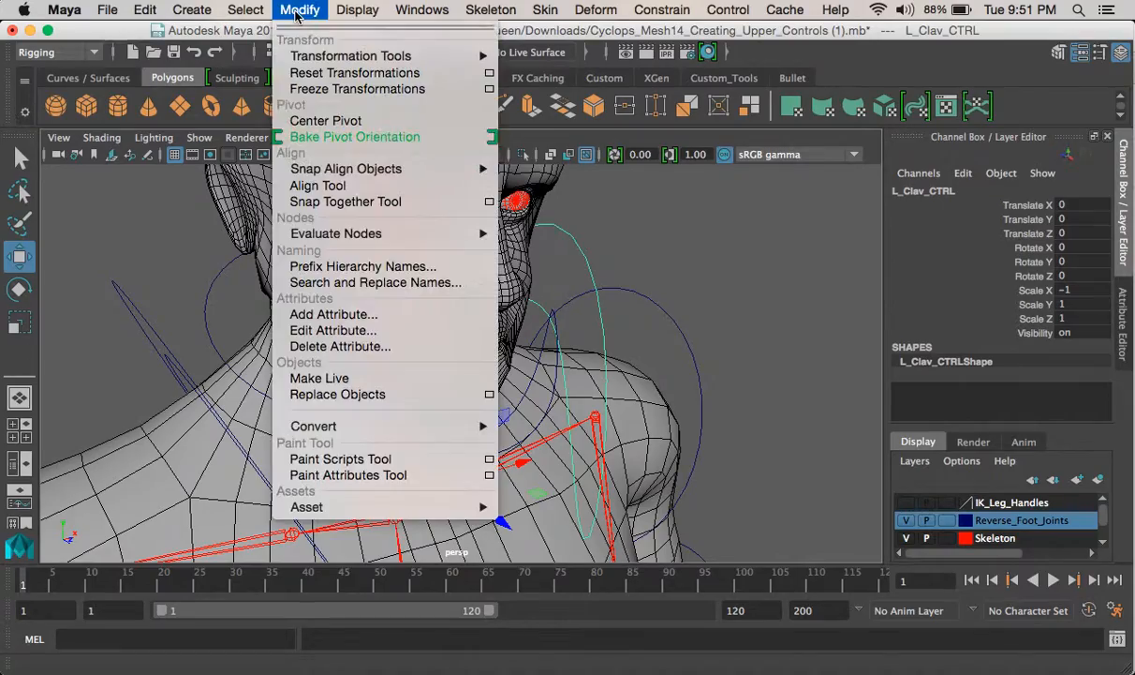
click(314, 89)
- Orient-constrain L_Clav_JNT to the frozen L_Clav_CTRL
alt+drag(562, 296, 440, 272)
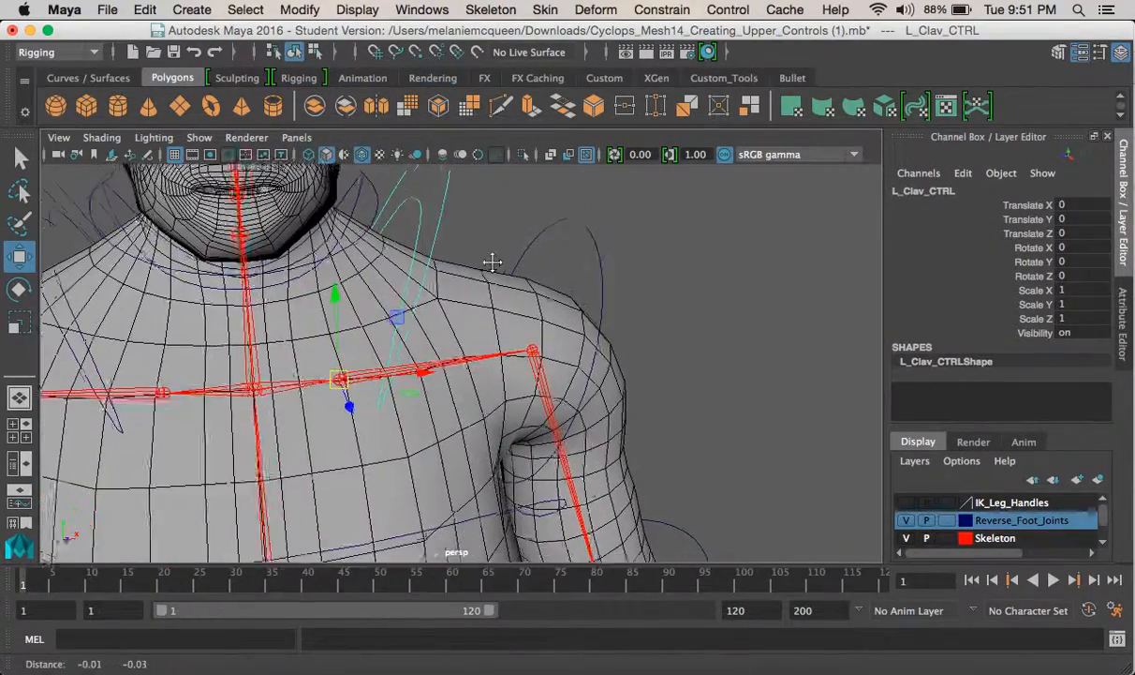
alt+middle_drag(492, 261, 503, 260)
alt+right_drag(375, 358, 411, 360)
alt+drag(411, 359, 434, 375)
alt+middle_drag(440, 403, 451, 328)
alt+right_drag(450, 328, 482, 361)
alt+middle_drag(471, 302, 473, 375)
alt+right_drag(403, 277, 428, 289)
alt+middle_drag(421, 290, 520, 355)
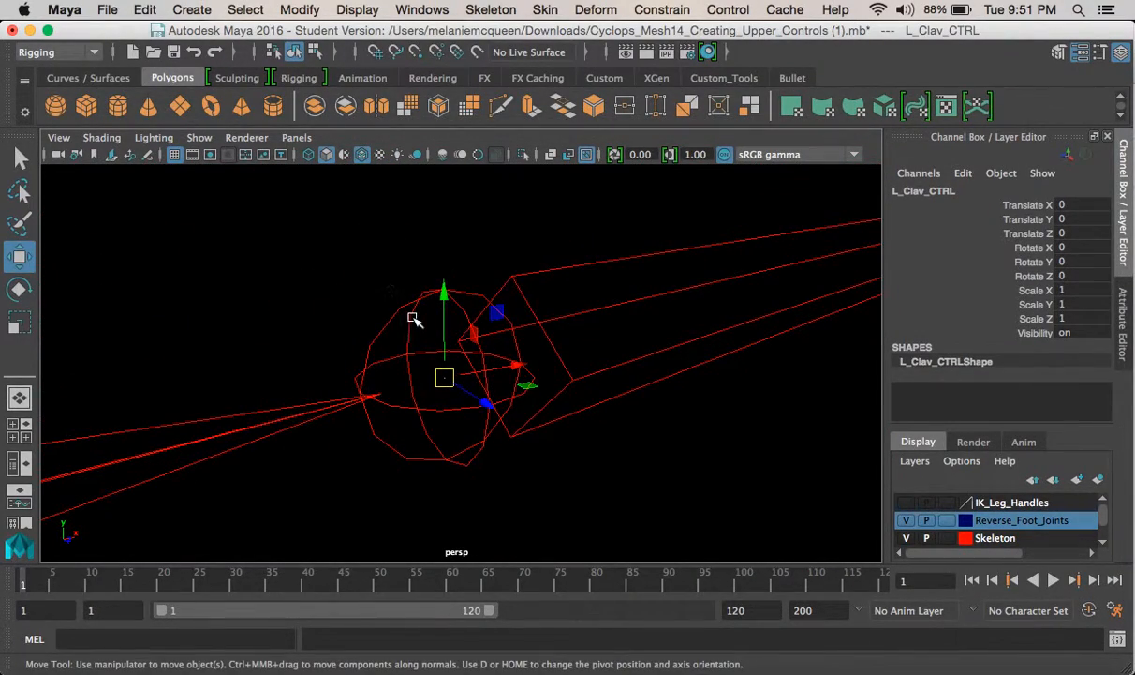
shift+click(409, 307)
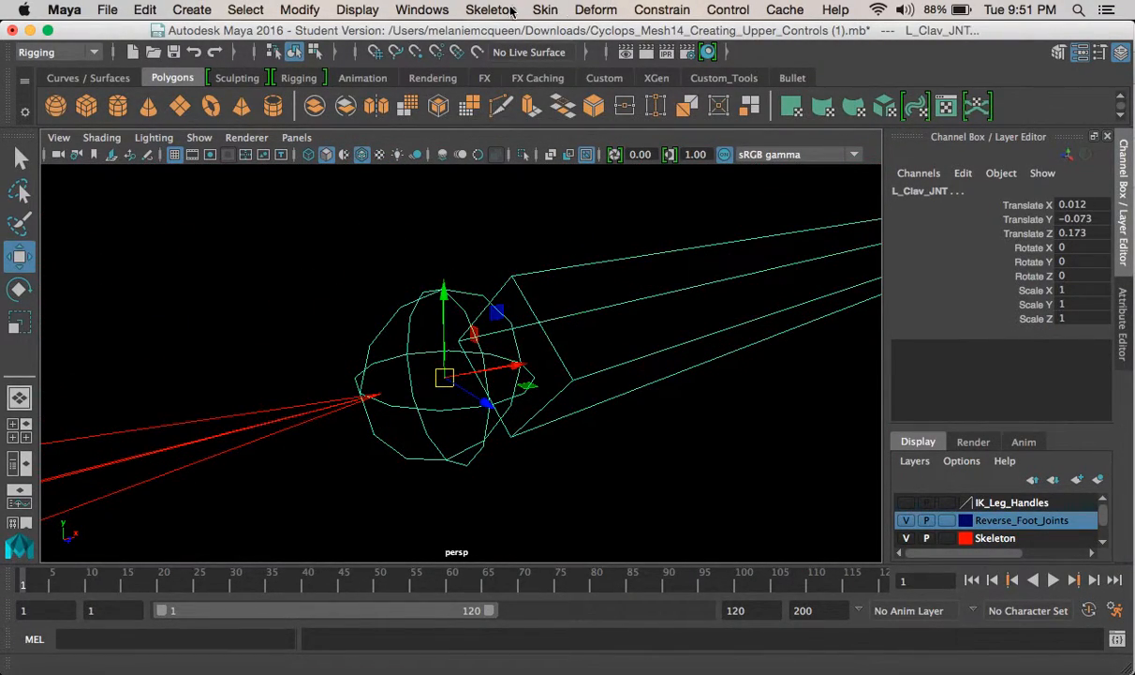
click(491, 10)
mouse_move(656, 19)
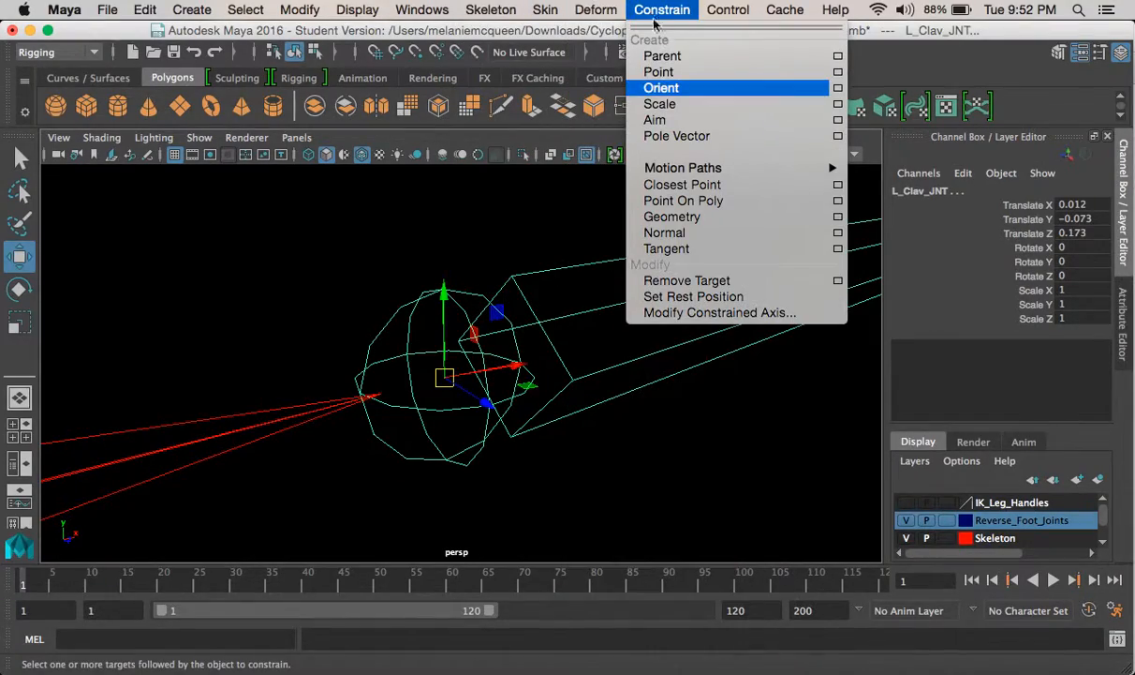
click(662, 88)
- Freeze the transformations of the right clavicle control, R_Clav_CTRL
scroll(278, 199, down, 5)
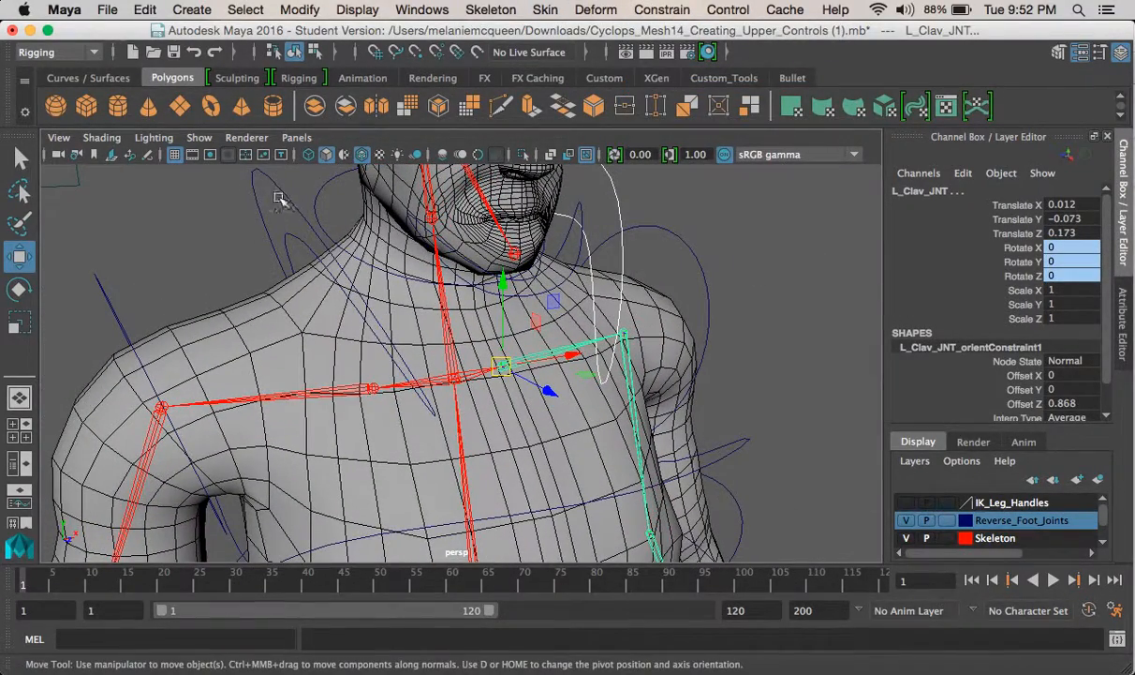
click(300, 219)
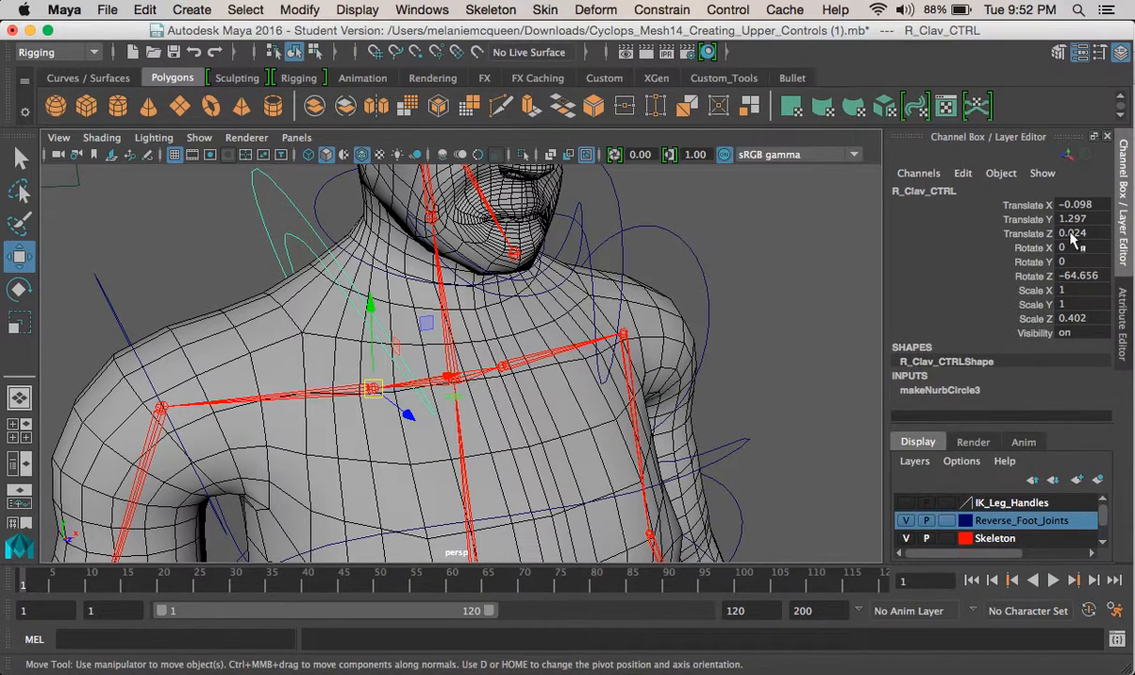
click(300, 9)
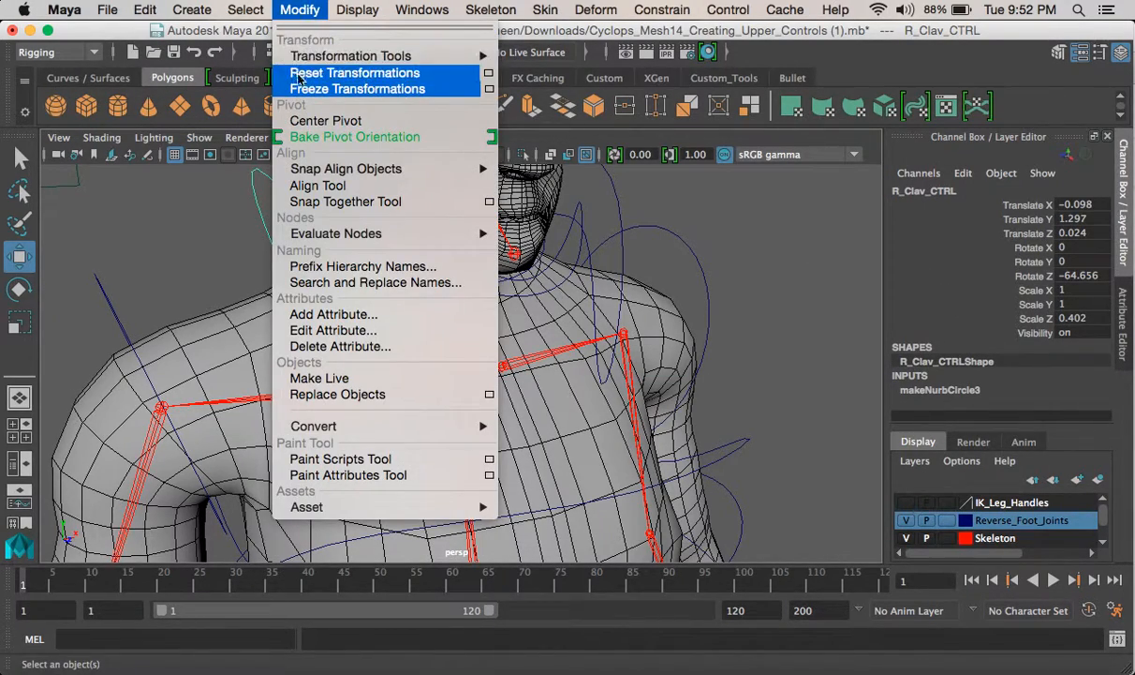
click(356, 89)
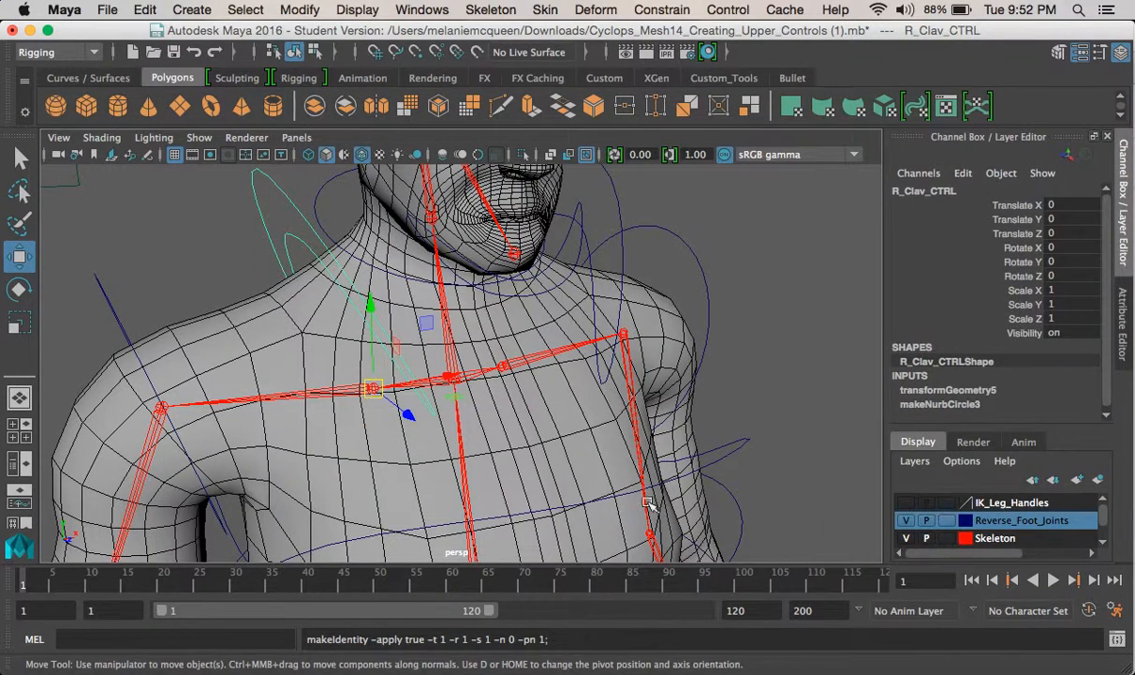
- Parent R_Clav_CTRL under Chest_CTRL and select the chest control to check the hierarchy
click(726, 442)
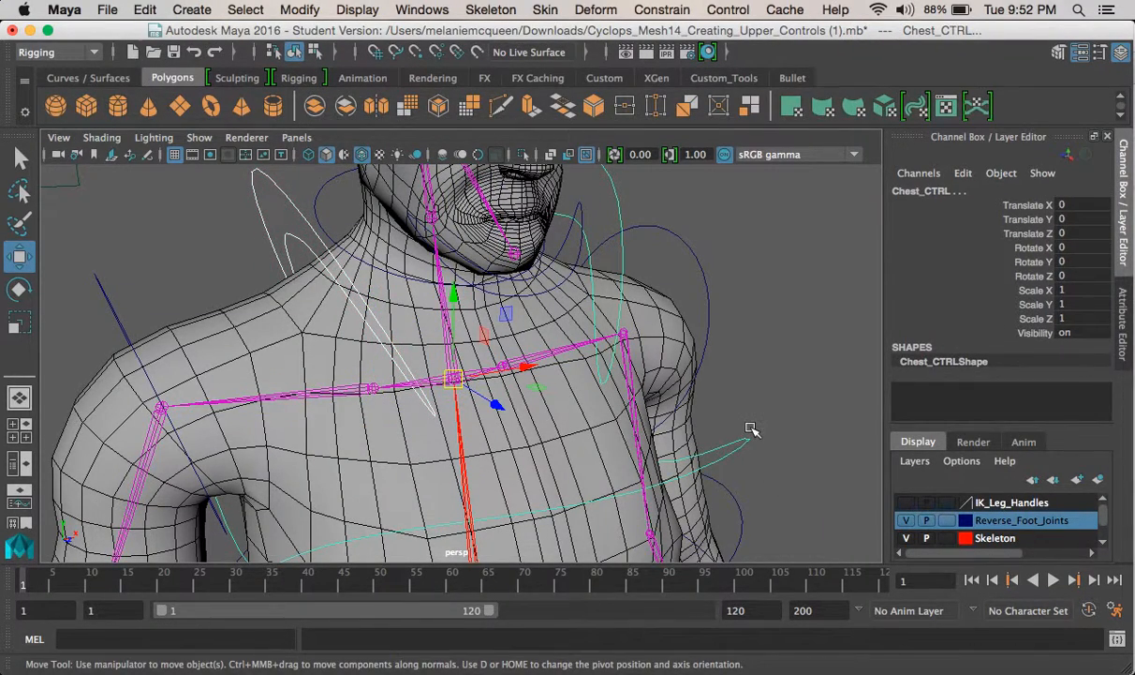
key(p)
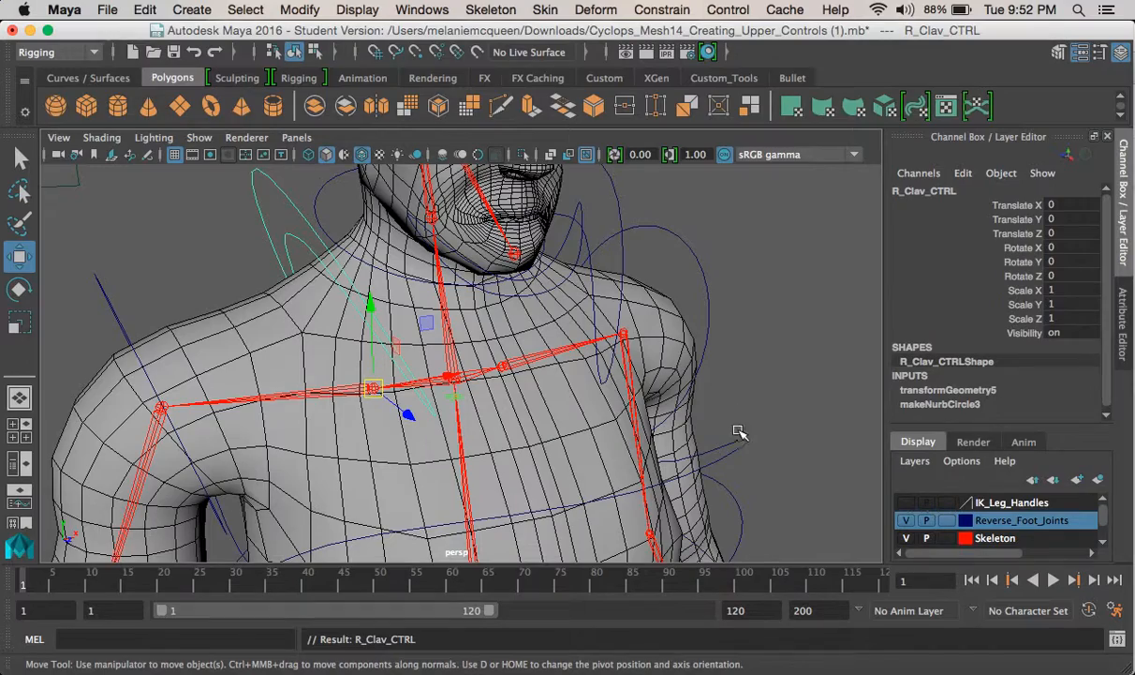
click(738, 431)
- Orient-constrain R_Clav_JNT to R_Clav_CTRL
alt+drag(766, 392, 560, 359)
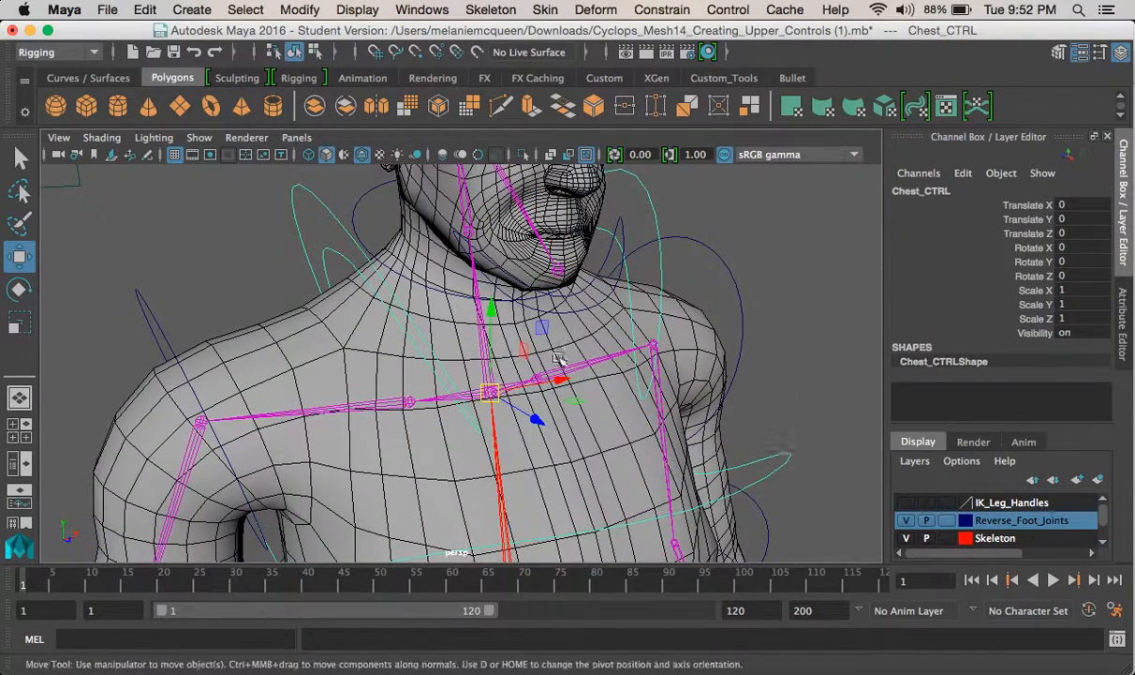
click(329, 198)
click(341, 225)
alt+middle_drag(347, 226, 392, 223)
alt+right_drag(393, 223, 553, 544)
alt+middle_drag(553, 543, 523, 285)
alt+right_drag(522, 286, 532, 369)
click(347, 369)
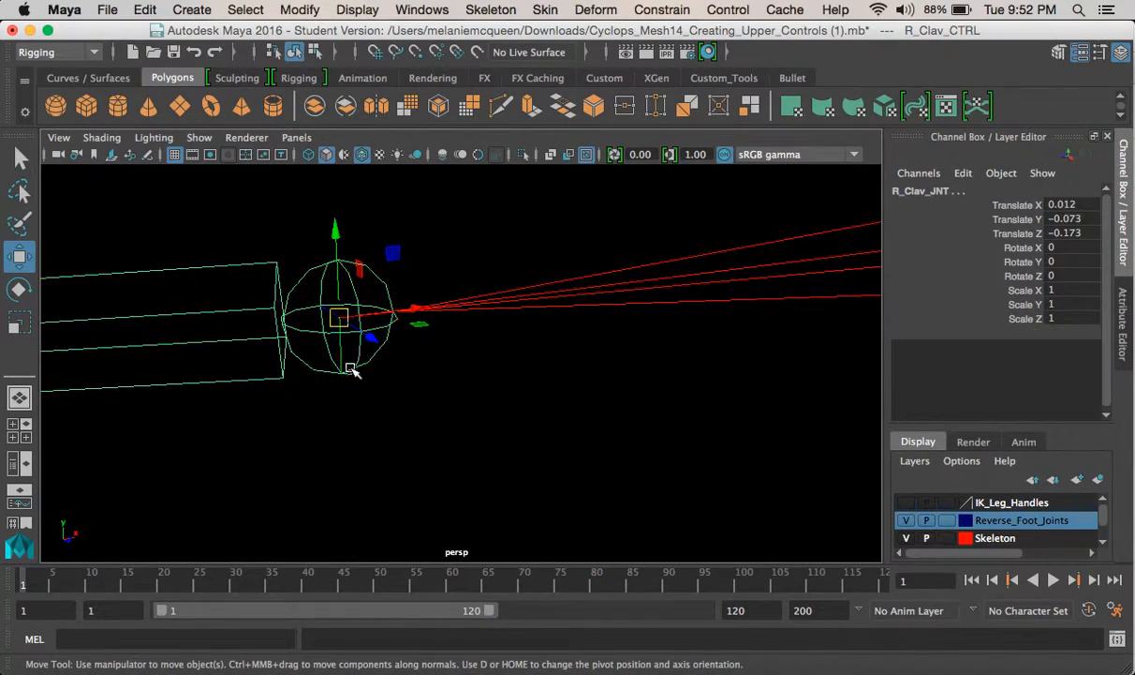
click(672, 11)
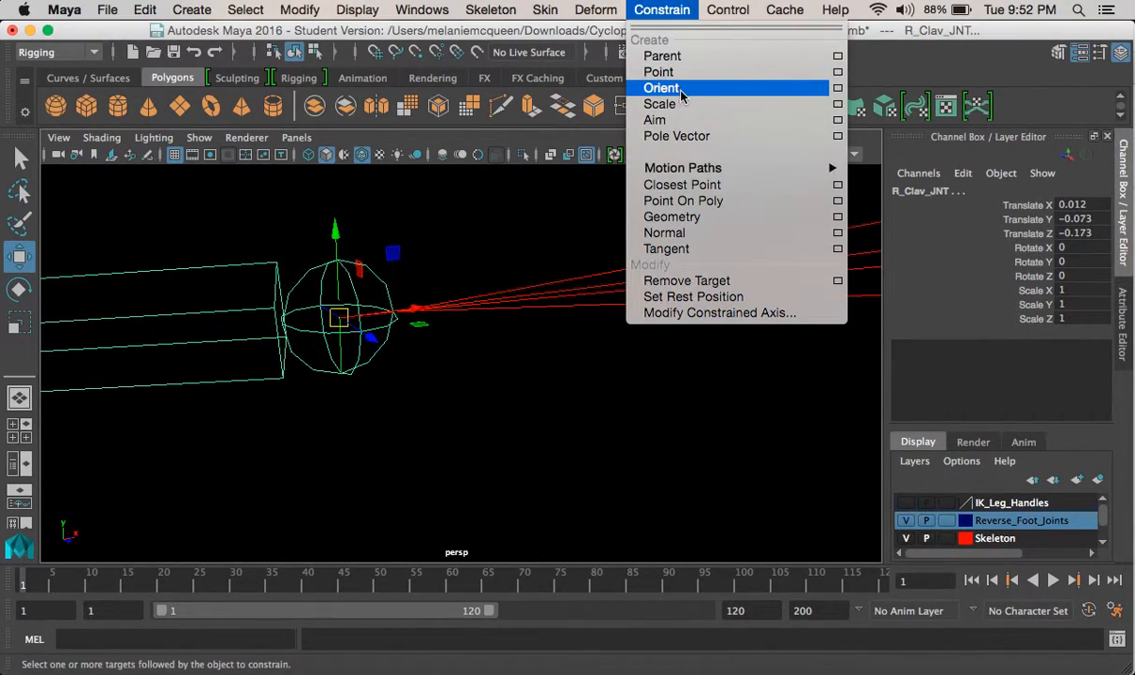
click(750, 90)
- Parent the right shoulder control, R_Shoulder_CTRL, under Chest_CTRL
scroll(515, 257, up, 3)
alt+right_drag(514, 258, 438, 186)
alt+middle_drag(508, 312, 637, 320)
alt+drag(459, 330, 446, 339)
click(279, 223)
alt+right_drag(459, 271, 406, 266)
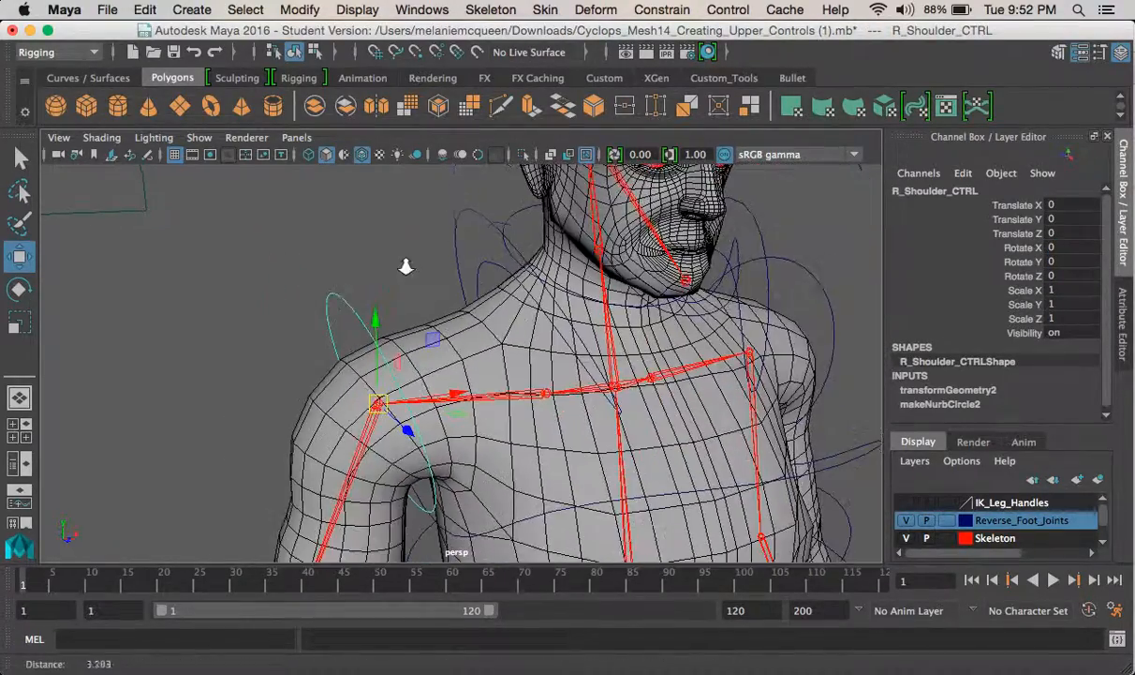
alt+middle_drag(464, 403, 451, 320)
alt+drag(469, 319, 407, 321)
alt+middle_drag(406, 320, 465, 365)
alt+right_drag(464, 365, 398, 294)
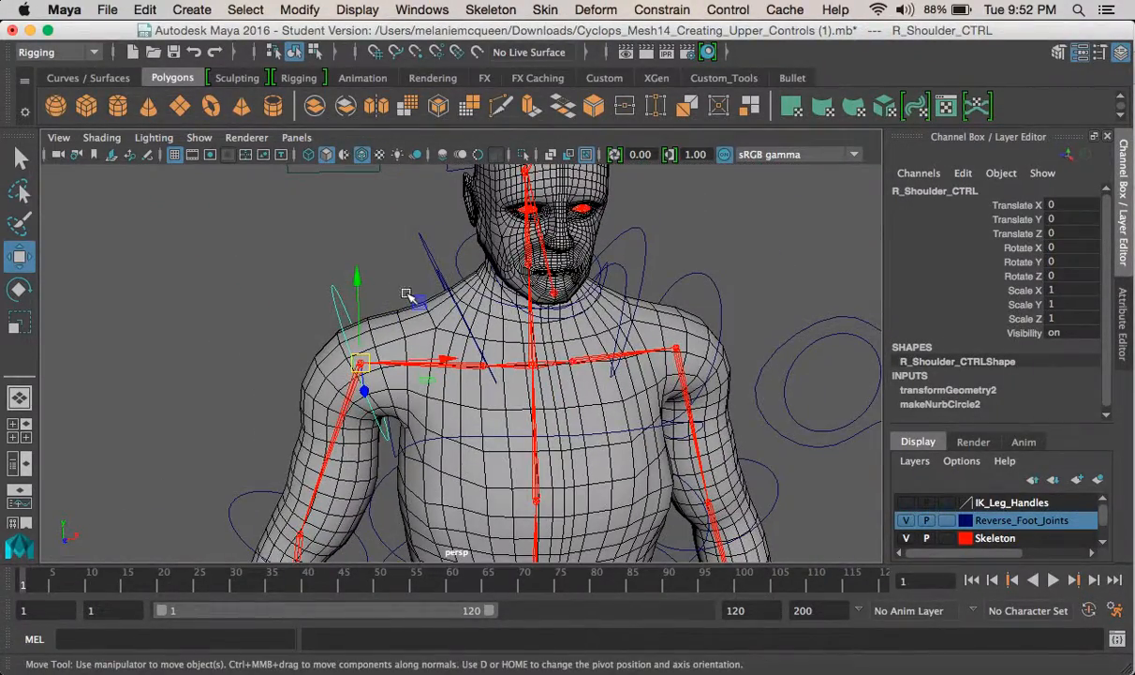
alt+drag(406, 296, 528, 372)
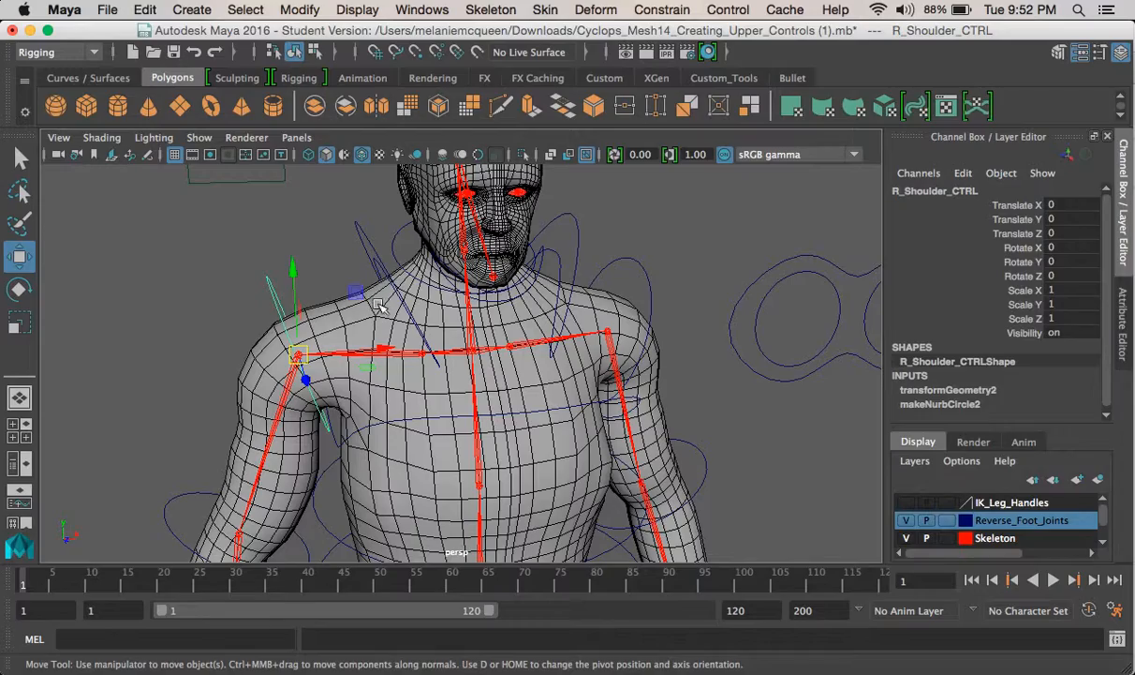
alt+drag(382, 325, 616, 355)
click(638, 308)
key(p)
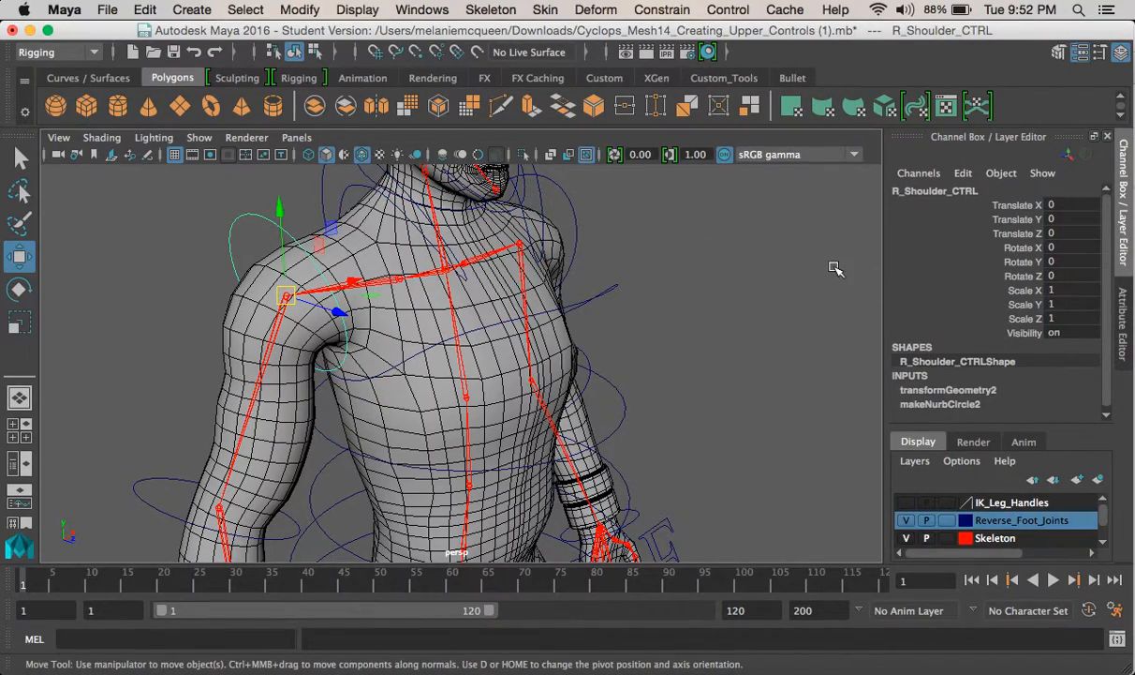
- Orient-constrain R_Shoulder_JNT to R_Shoulder_CTRL
alt+right_drag(309, 242, 418, 322)
click(248, 200)
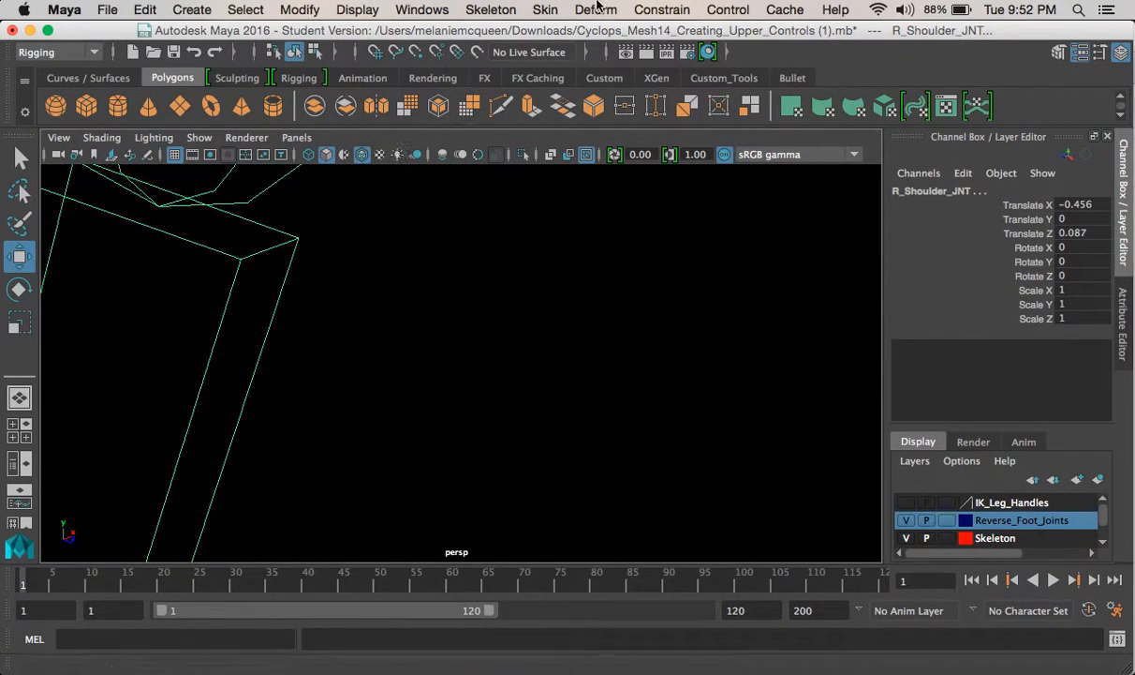
click(663, 9)
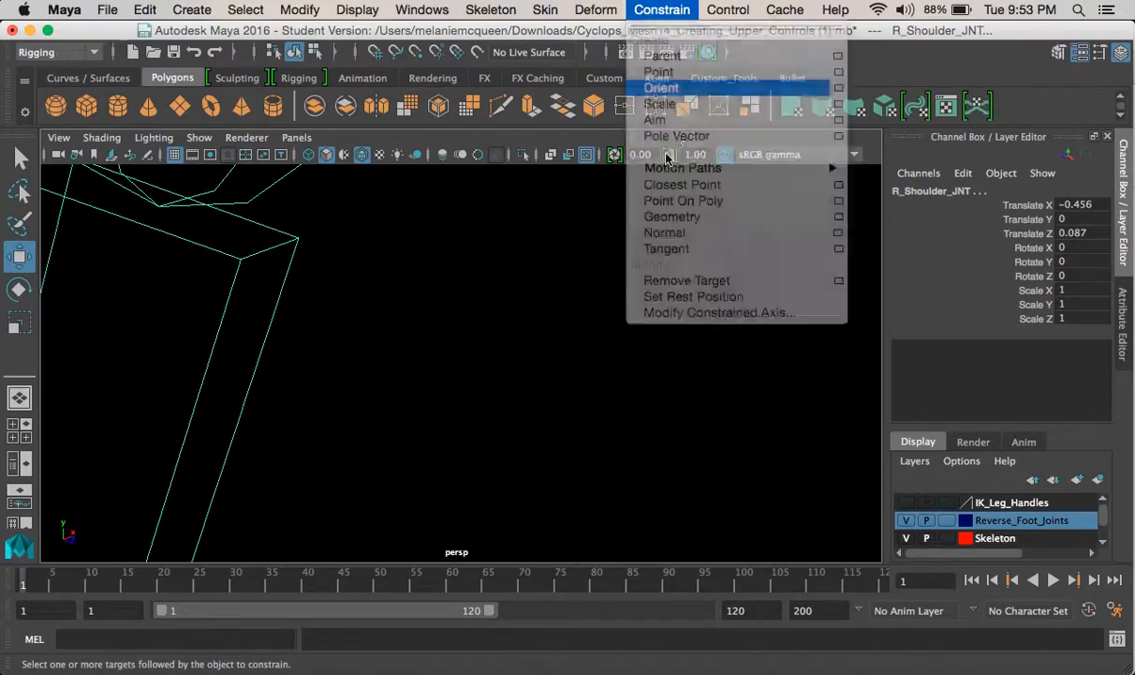
click(650, 85)
key(f)
- Parent the left shoulder control, L_Shoulder_CTRL, under Chest_CTRL
alt+drag(424, 226, 572, 268)
click(649, 234)
key(f)
alt+drag(536, 477, 641, 357)
click(631, 353)
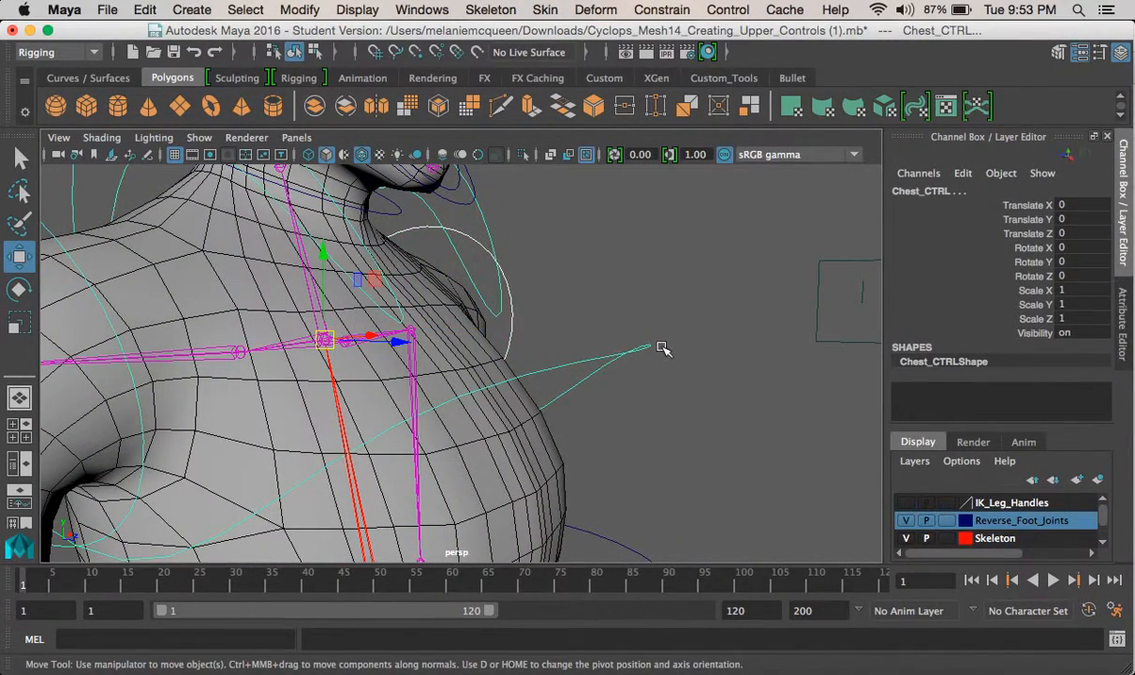
key(p)
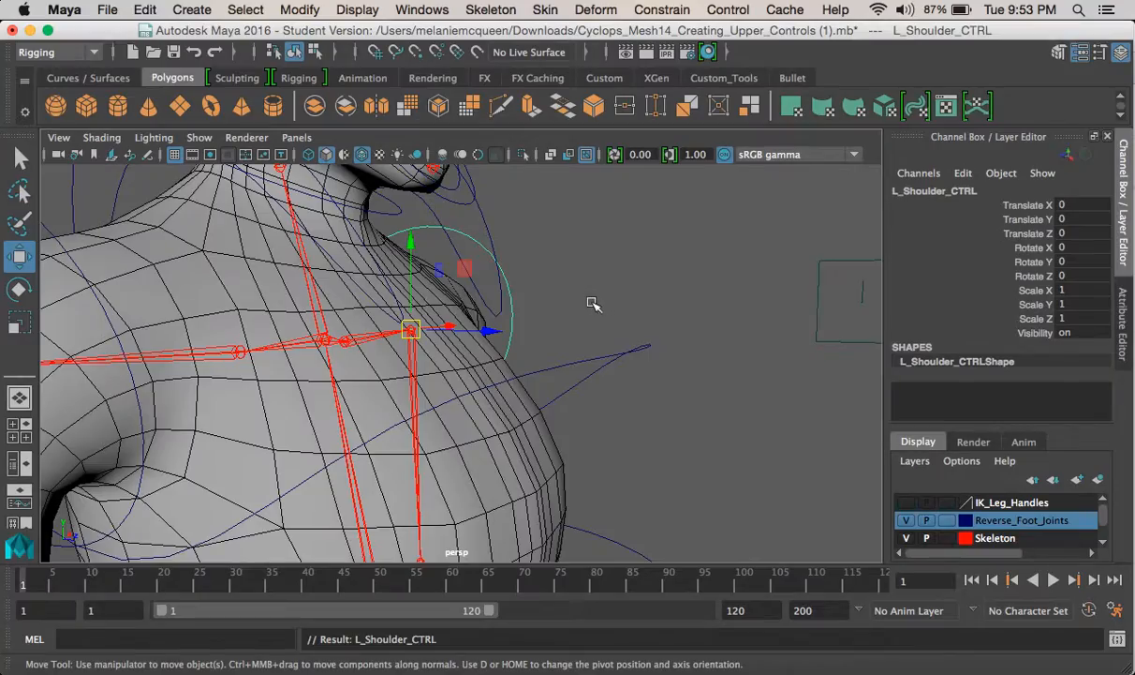
- Orient-constrain L_Shoulder_JNT to L_Shoulder_CTRL
alt+drag(592, 303, 642, 311)
alt+drag(655, 354, 626, 385)
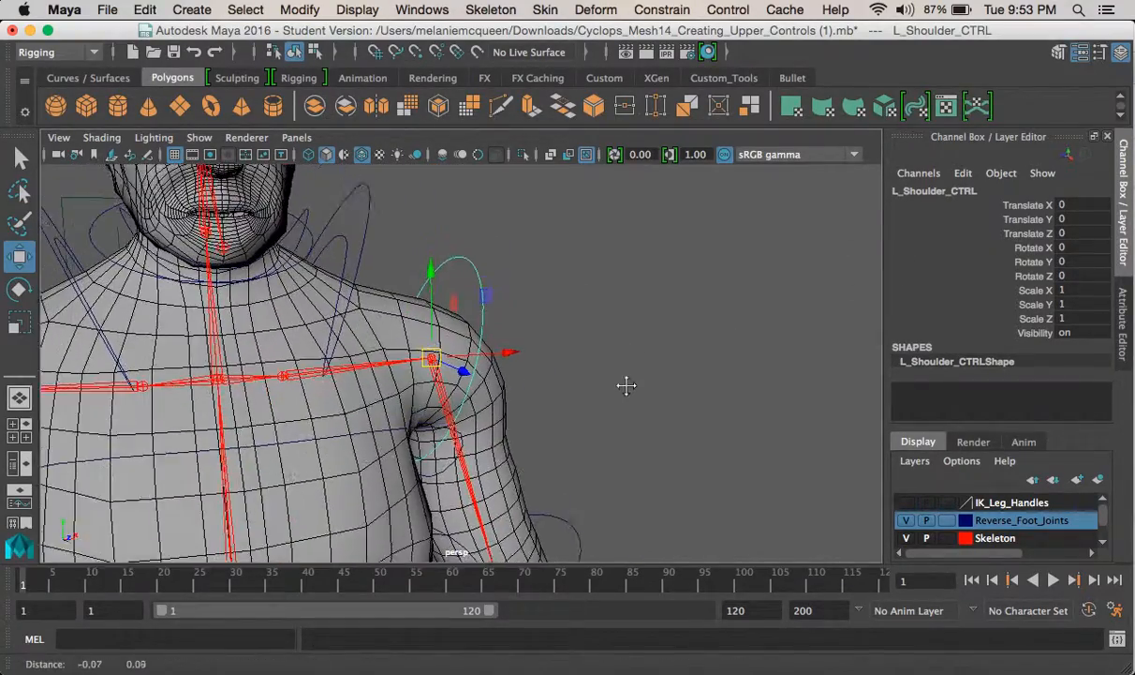
alt+right_drag(503, 299, 537, 298)
mouse_move(487, 245)
alt+middle_down()
mouse_move(486, 288)
mouse_move(506, 235)
alt+middle_up()
alt+drag(456, 287, 516, 286)
alt+right_drag(465, 318, 575, 369)
alt+middle_drag(575, 370, 624, 328)
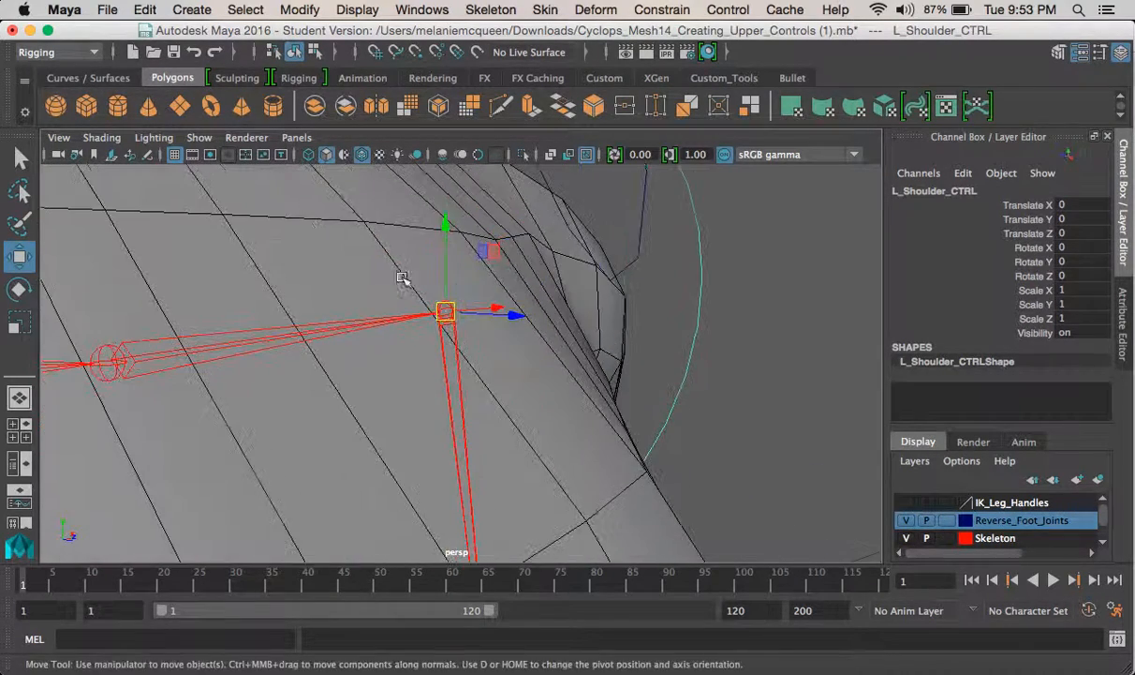
alt+right_drag(418, 281, 555, 431)
alt+middle_drag(448, 208, 455, 309)
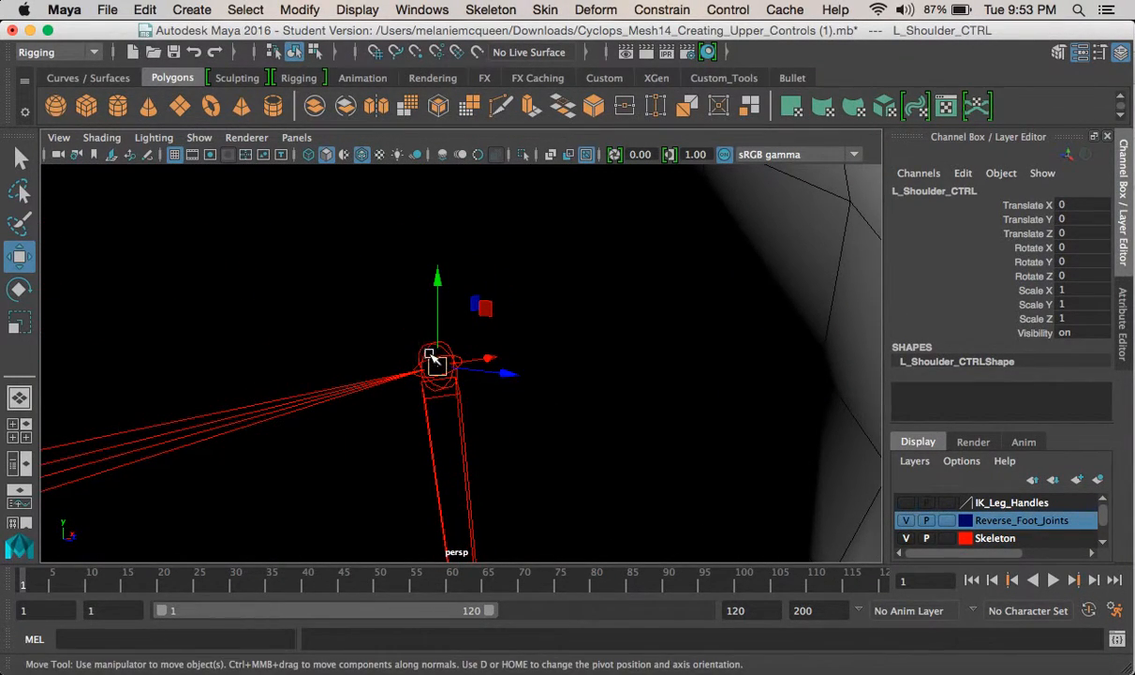
click(426, 354)
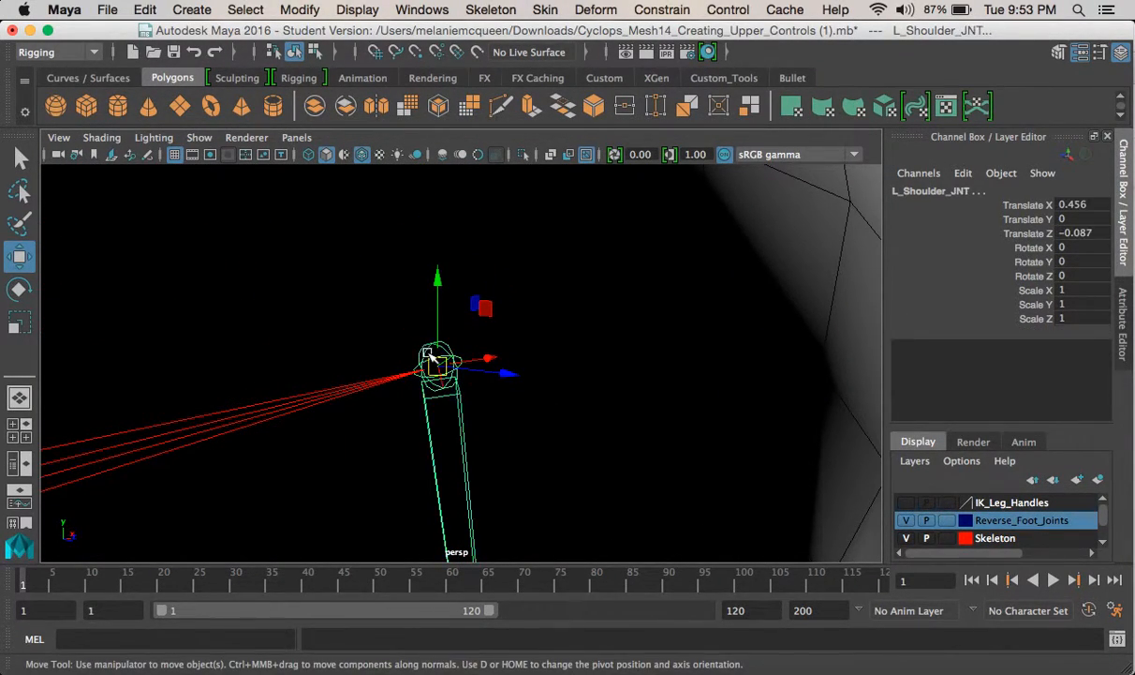
click(661, 10)
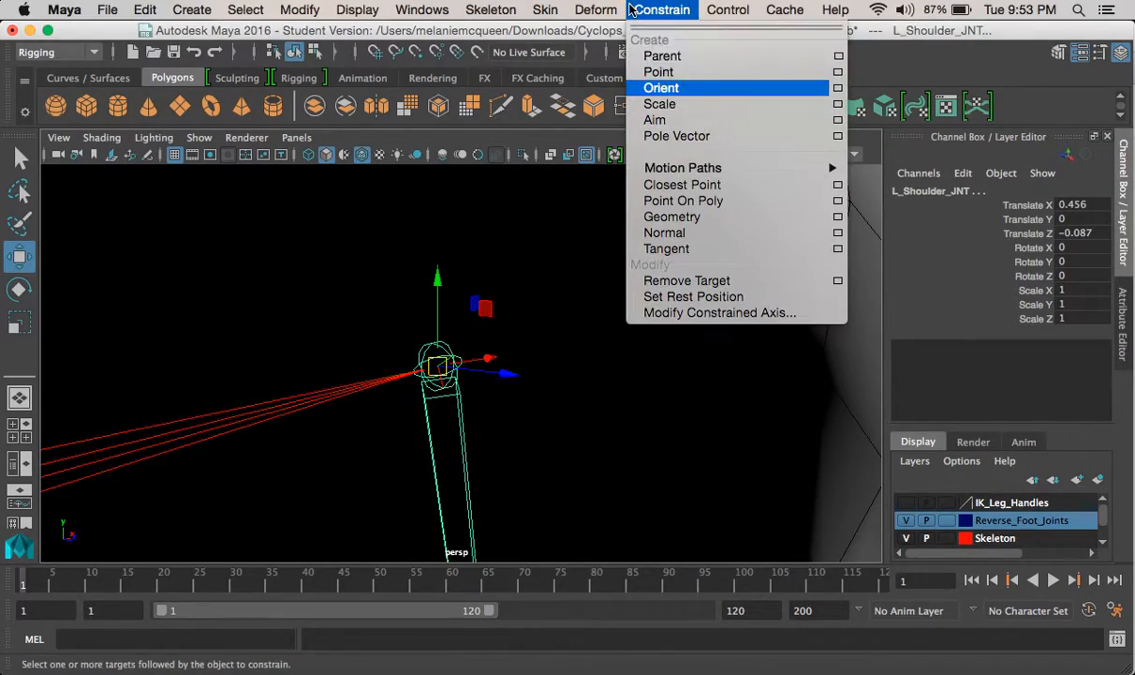
click(687, 85)
- Test-rotate the left arm control to check the rig and undo the rotation
alt+right_drag(621, 382, 456, 208)
alt+drag(456, 208, 282, 201)
alt+middle_drag(422, 281, 447, 215)
alt+right_drag(497, 225, 440, 225)
alt+middle_drag(441, 225, 476, 216)
alt+right_drag(506, 219, 449, 220)
alt+drag(448, 218, 573, 356)
click(601, 323)
key(e)
mouse_move(473, 319)
mouse_down()
mouse_move(417, 337)
mouse_move(525, 291)
mouse_move(440, 328)
mouse_move(461, 334)
mouse_up()
key(ctrl+z)
- Parent the left elbow control, L_Elbow_CTRL, under L_Shoulder_CTRL
click(556, 344)
alt+drag(556, 344, 514, 241)
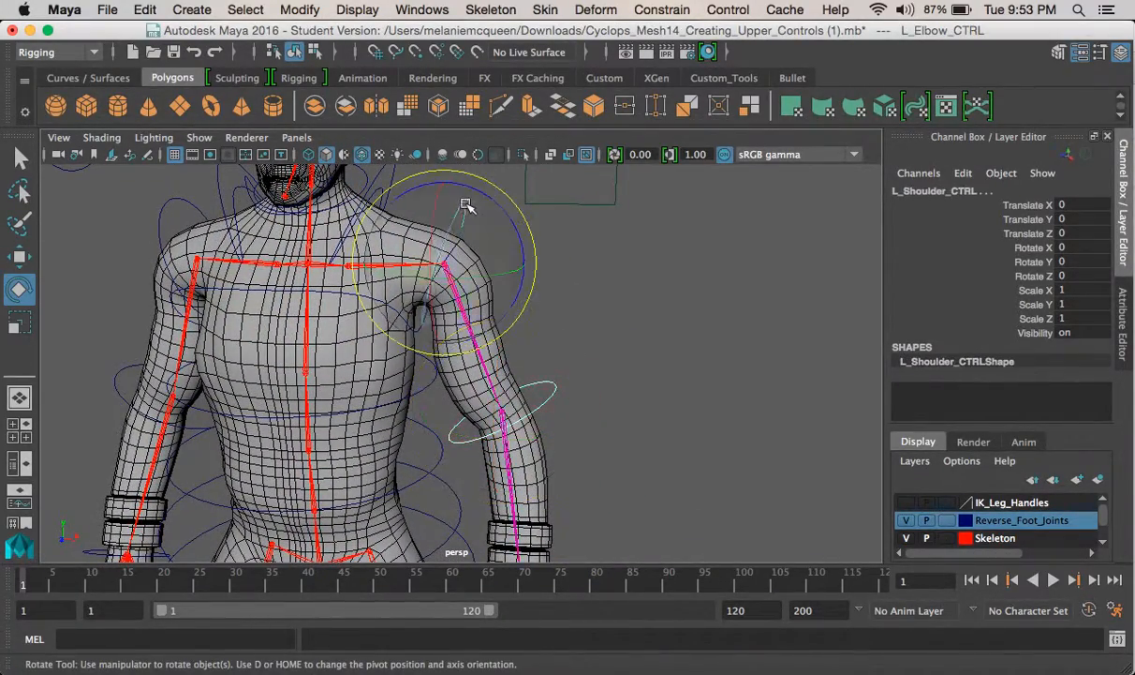
click(466, 204)
key(Down)
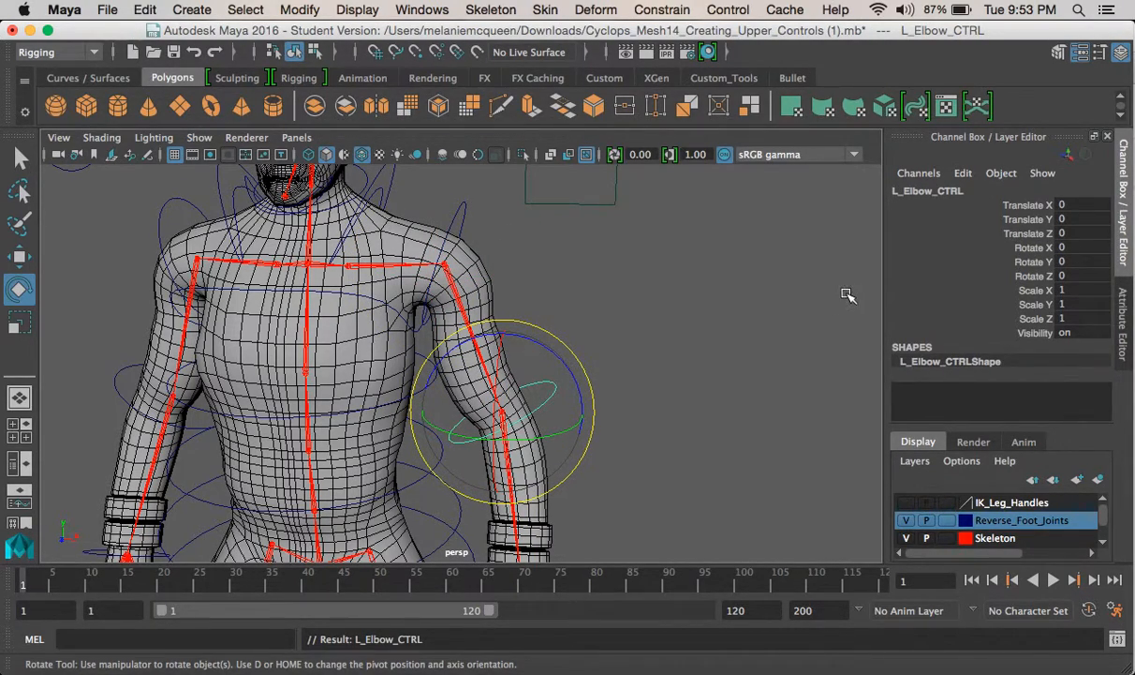
- Orient-constrain L_Elbow_JNT to L_Elbow_CTRL
key(f)
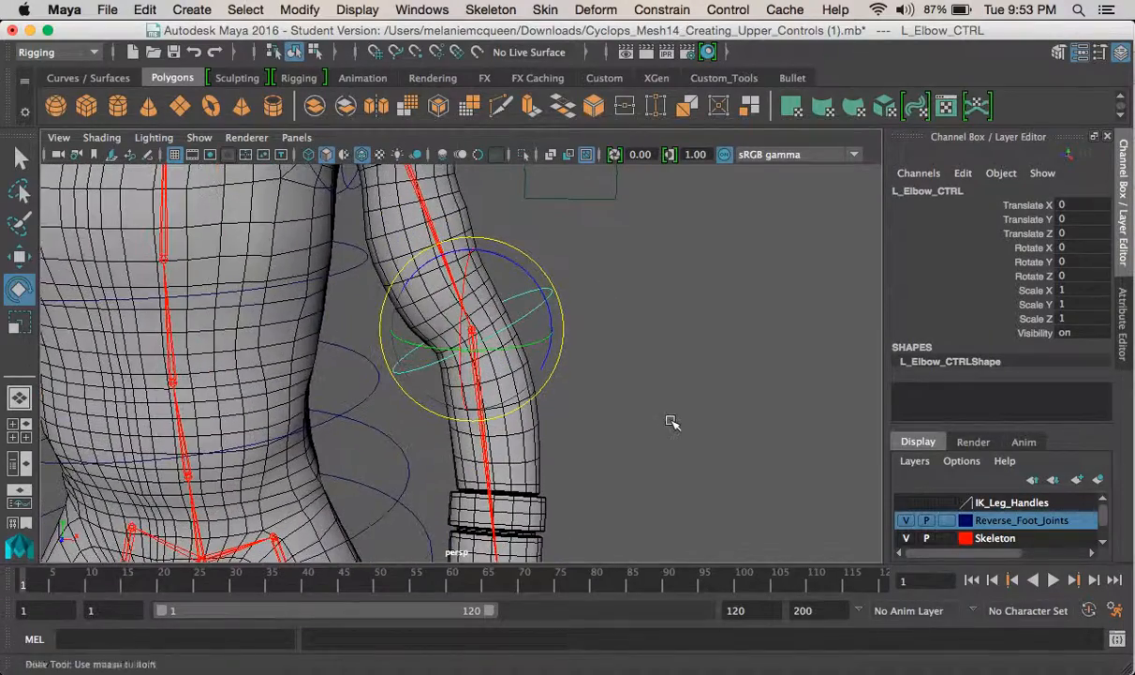
key(w)
alt+right_drag(581, 348, 684, 545)
alt+middle_drag(486, 290, 461, 334)
alt+right_drag(461, 334, 691, 500)
click(466, 346)
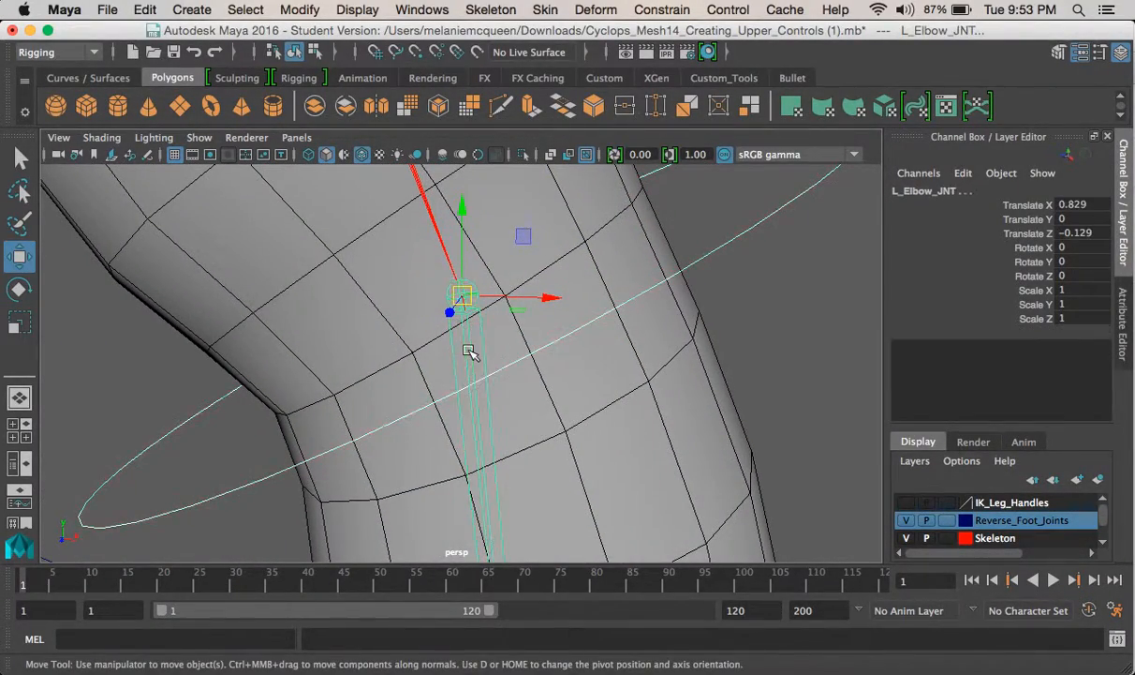
click(670, 11)
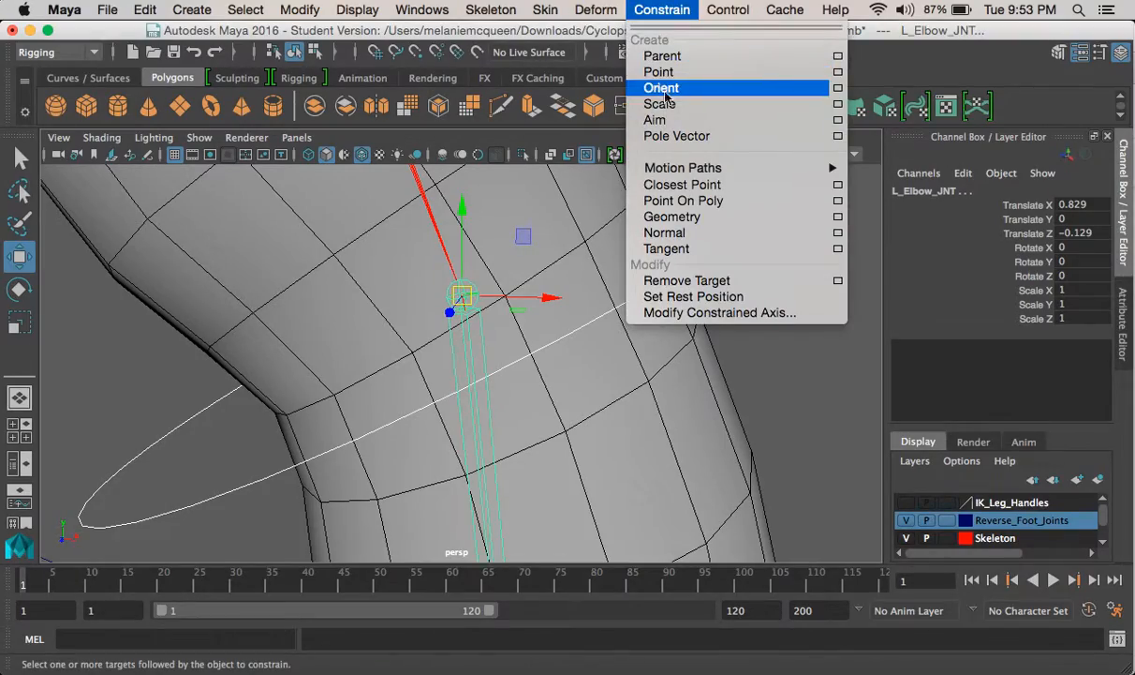
click(667, 83)
- Parent the right elbow control, R_Elbow_CTRL, under R_Shoulder_CTRL
alt+right_drag(488, 342, 253, 136)
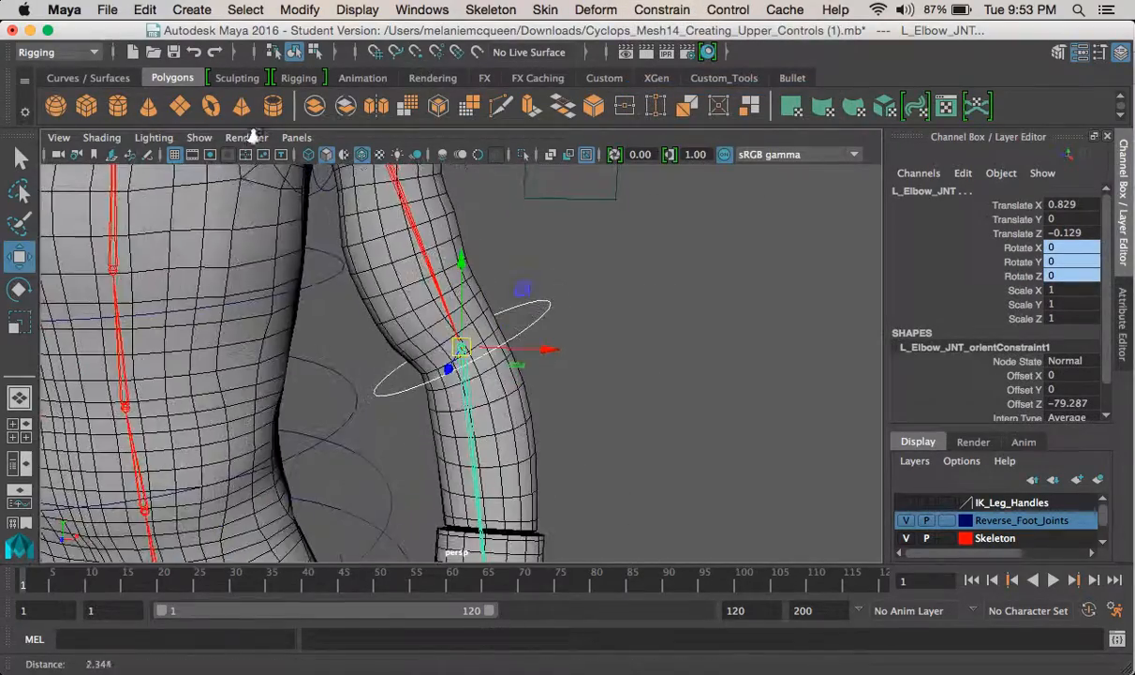
alt+middle_drag(150, 155, 407, 248)
alt+drag(304, 238, 372, 242)
alt+middle_drag(164, 380, 308, 332)
click(125, 395)
alt+middle_drag(172, 372, 282, 305)
alt+right_drag(282, 292, 355, 302)
alt+middle_drag(340, 348, 390, 339)
alt+right_drag(386, 339, 397, 281)
alt+middle_drag(396, 281, 383, 447)
alt+middle_drag(450, 305, 422, 407)
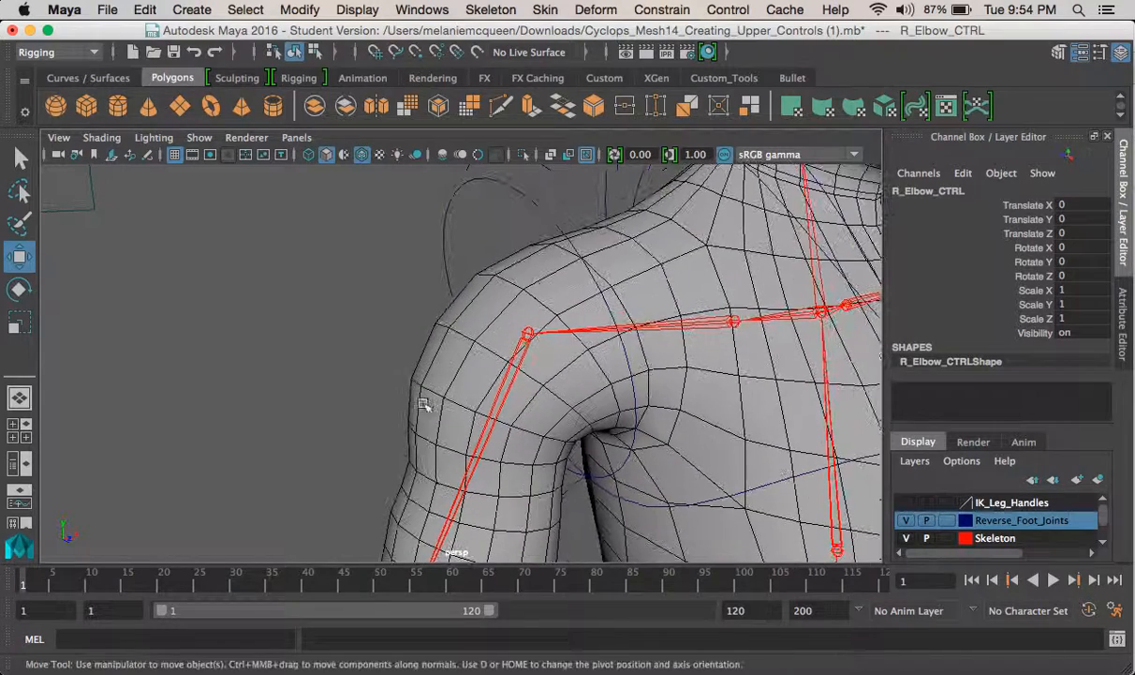
click(446, 240)
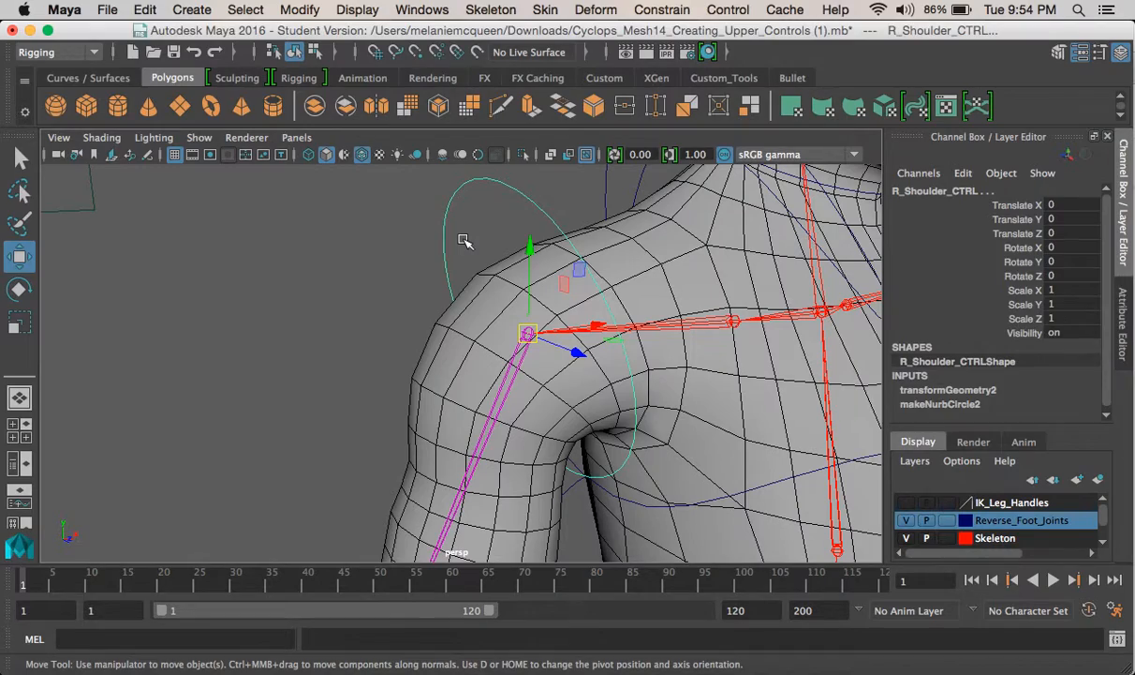
key(Down)
- Orient-constrain R_Elbow_JNT to R_Elbow_CTRL
alt+middle_drag(396, 270, 424, 245)
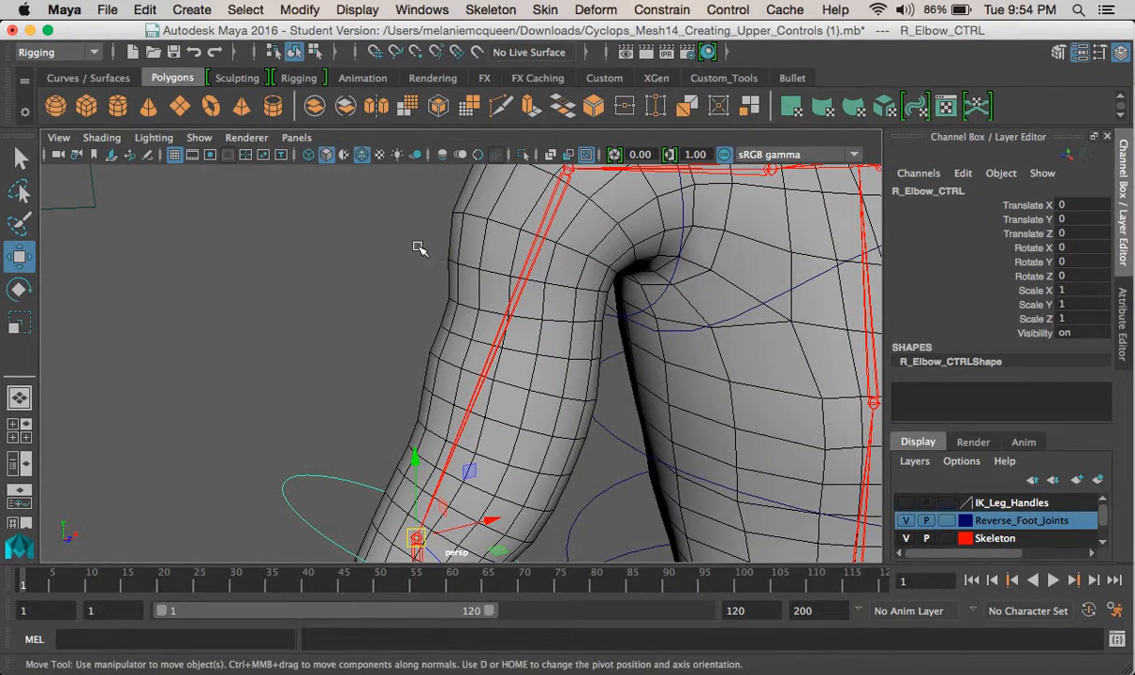
alt+middle_drag(392, 373, 412, 257)
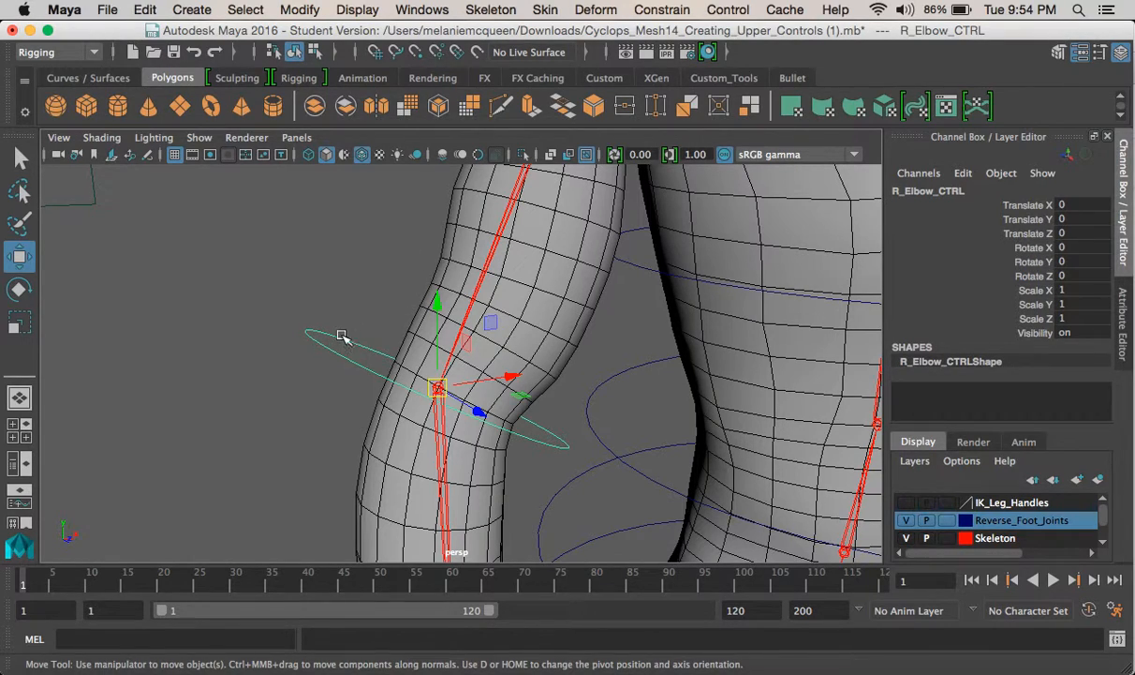
alt+right_drag(314, 378, 410, 436)
click(406, 436)
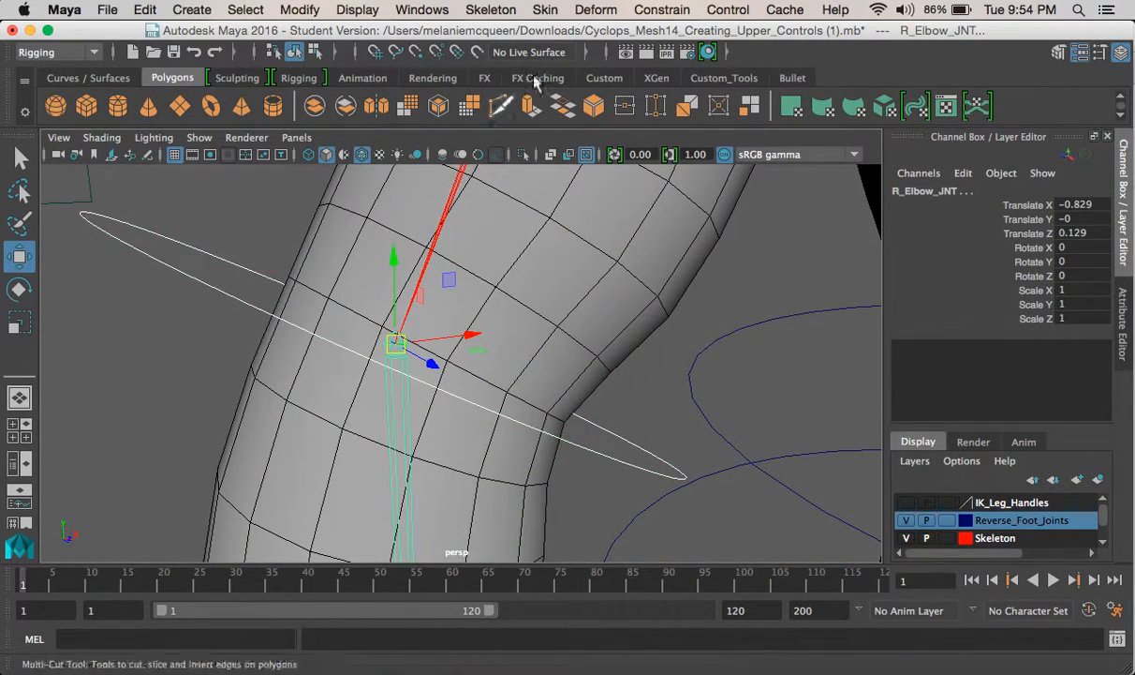
click(662, 9)
click(672, 83)
- Parent the right wrist control, R_Wrist_CTRL, under R_Elbow_CTRL
scroll(496, 383, down, 15)
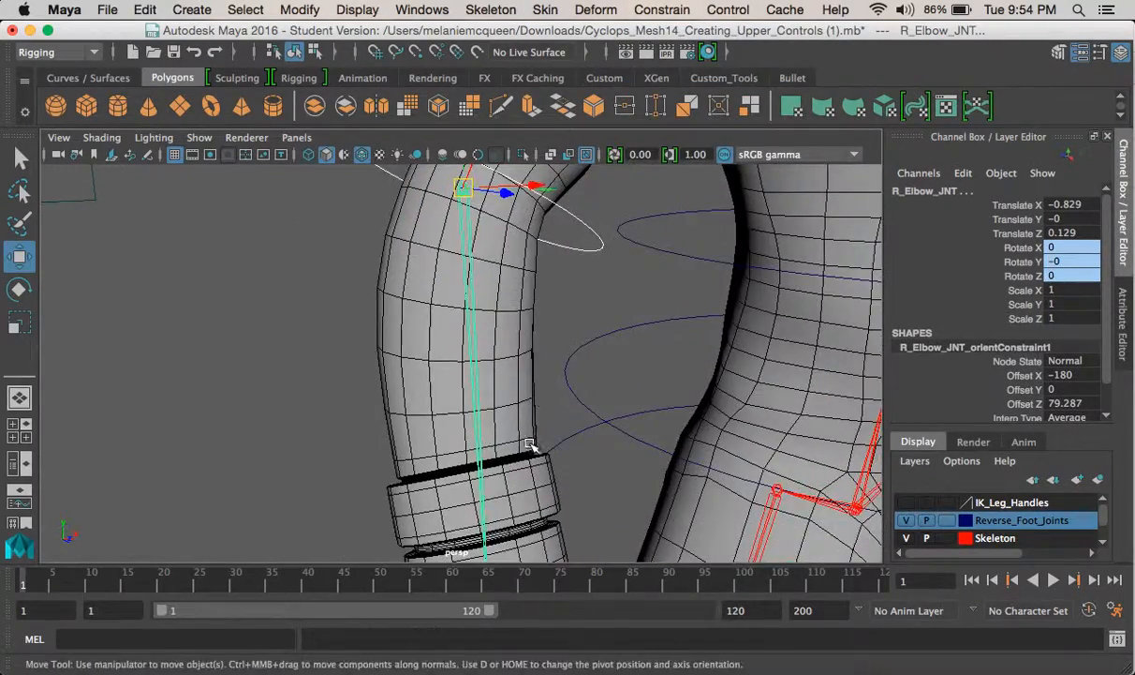
alt+drag(514, 373, 473, 362)
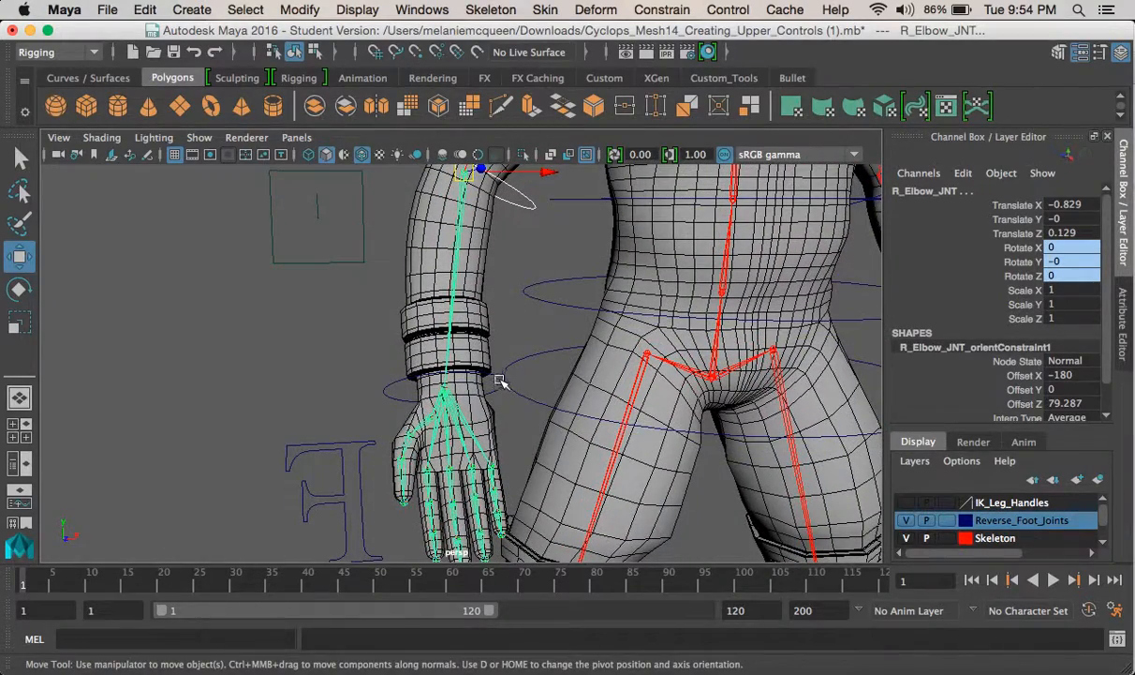
drag(363, 336, 401, 399)
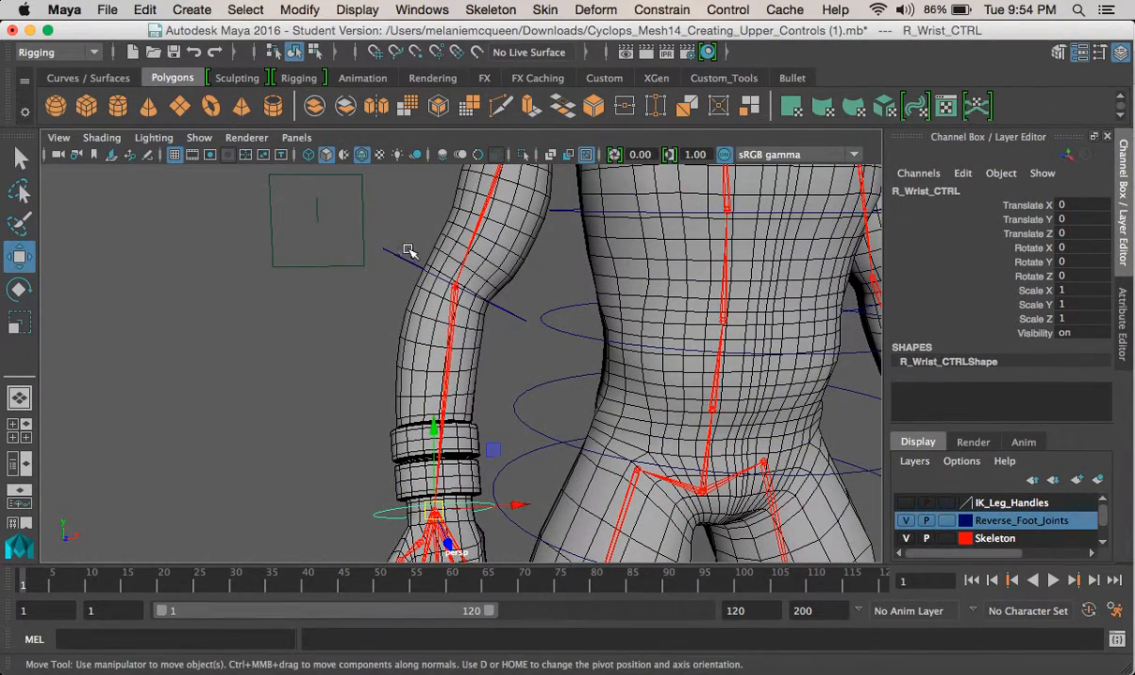
click(403, 259)
key(Down)
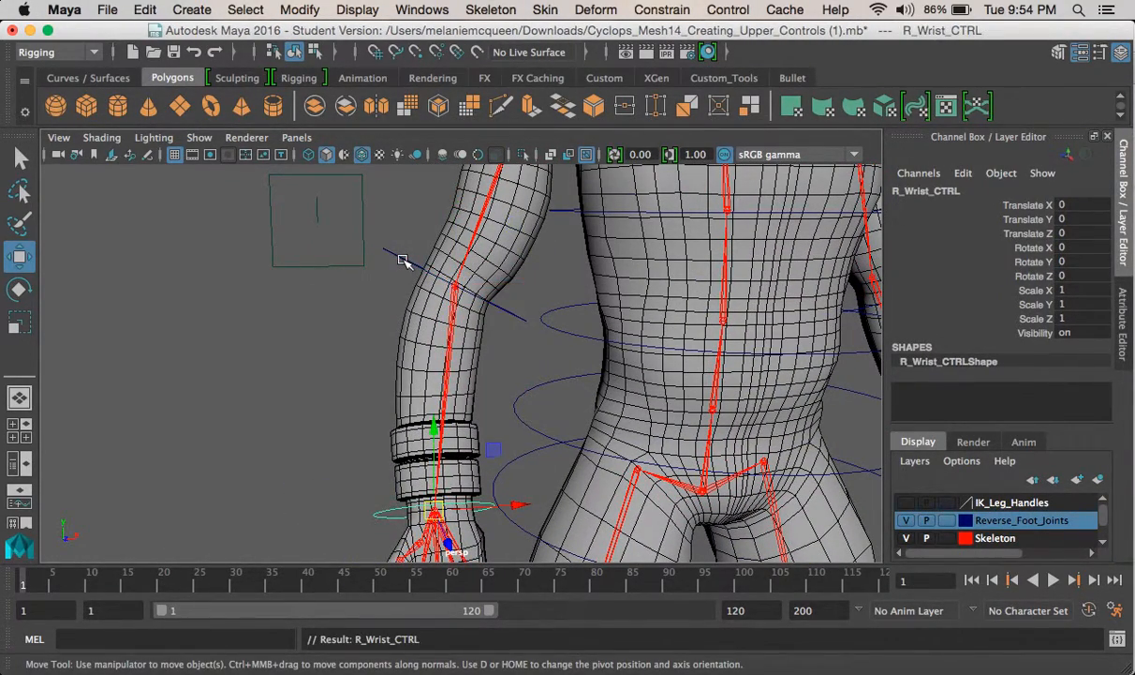
- Orient-constrain R_Wrist_JNT to R_Wrist_CTRL
key(f)
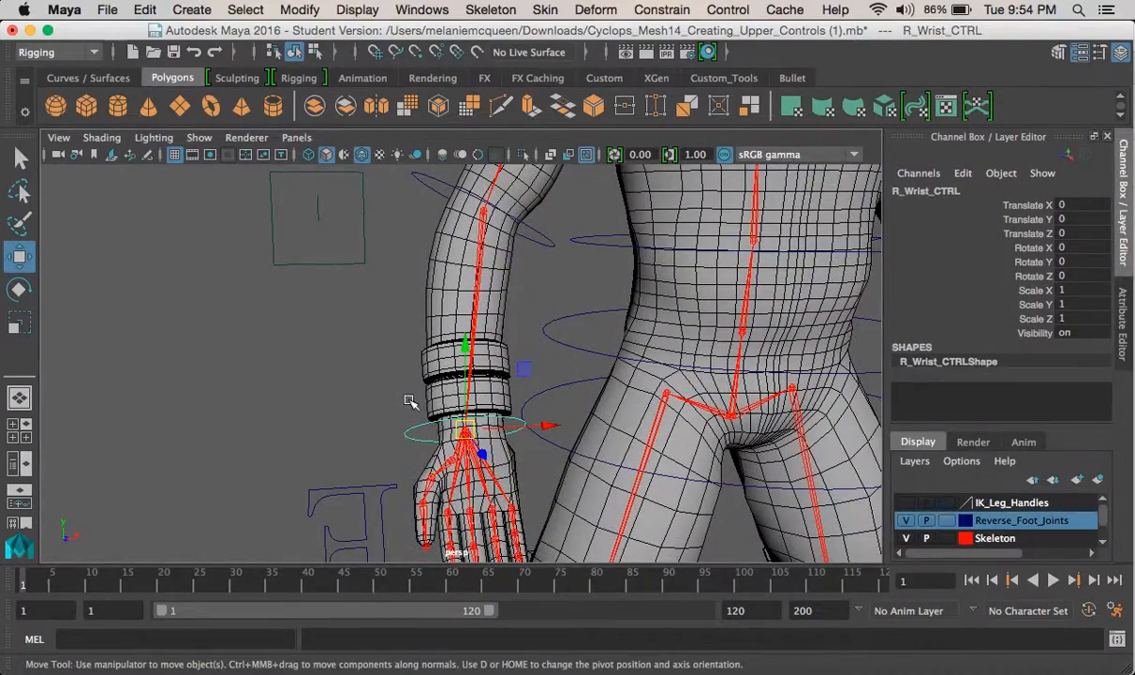
alt+middle_drag(416, 413, 415, 281)
alt+right_drag(415, 281, 481, 339)
scroll(482, 342, up, 5)
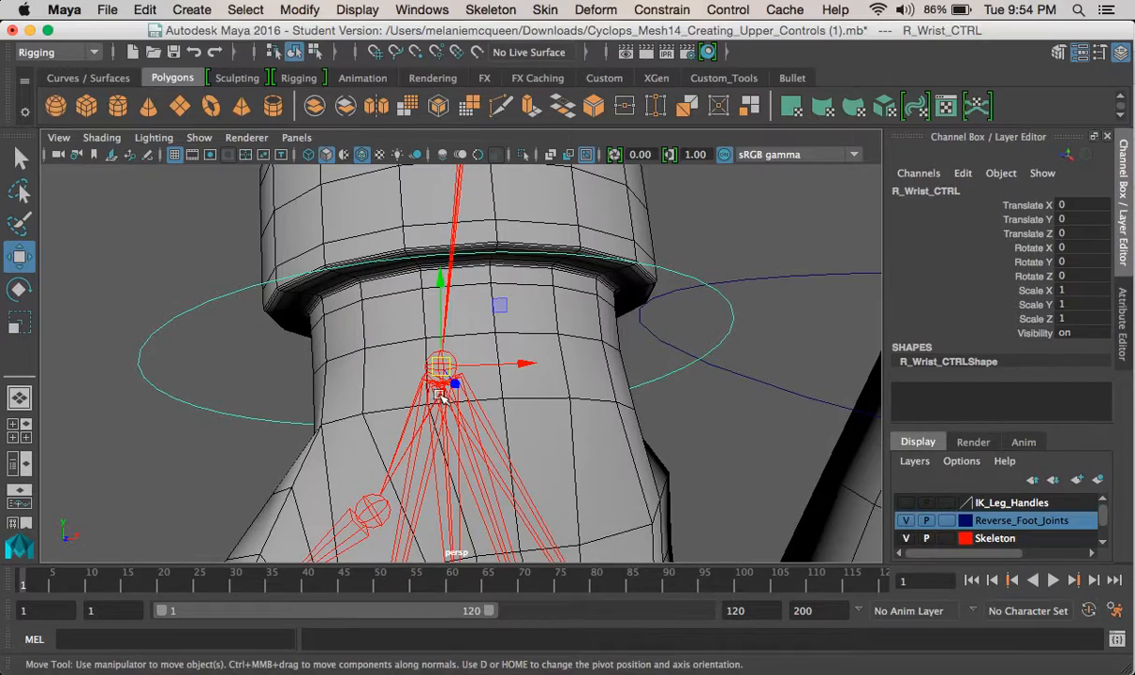
scroll(440, 393, down, 15)
scroll(453, 394, up, 15)
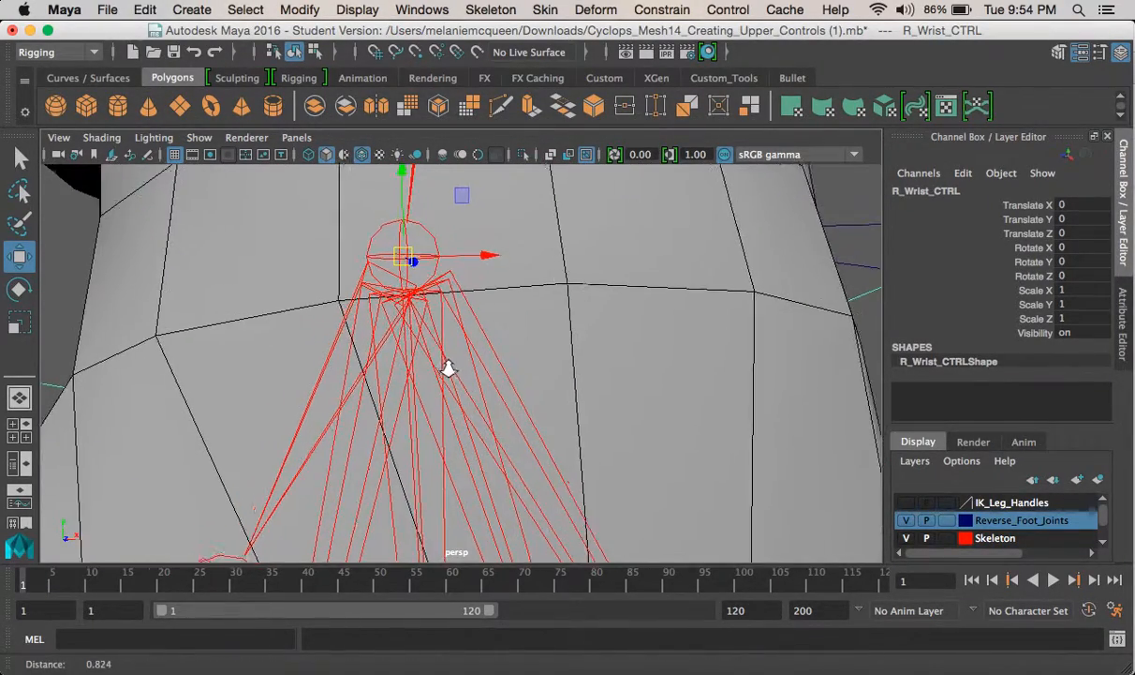
scroll(451, 375, up, 3)
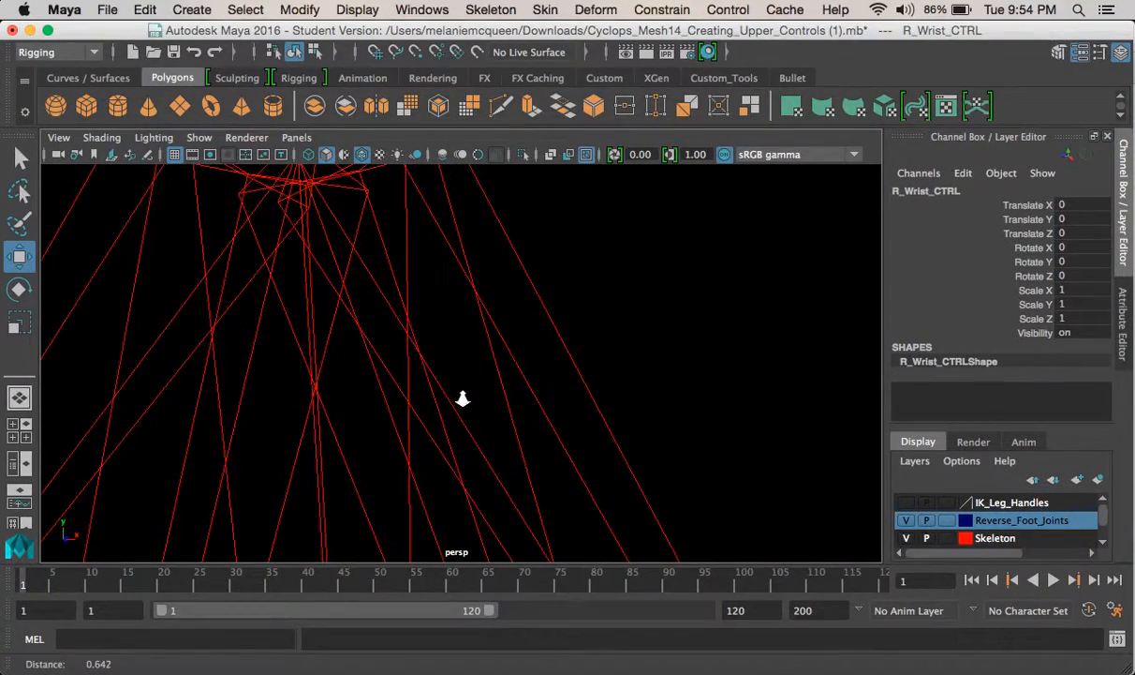
key(f)
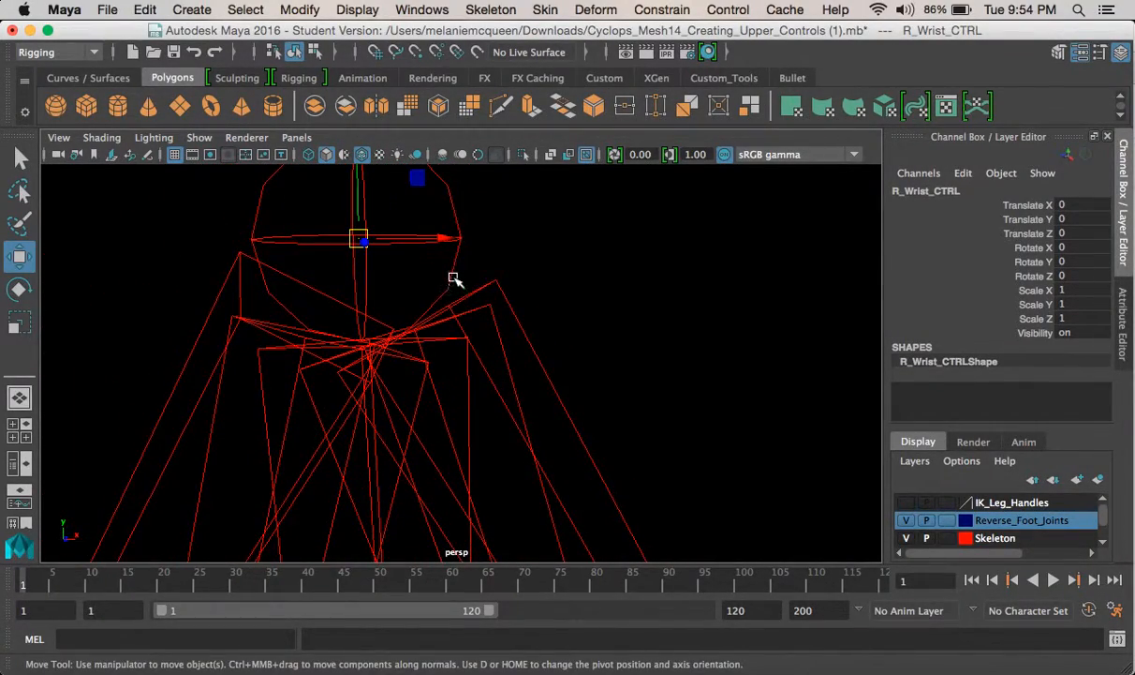
click(454, 277)
key(f)
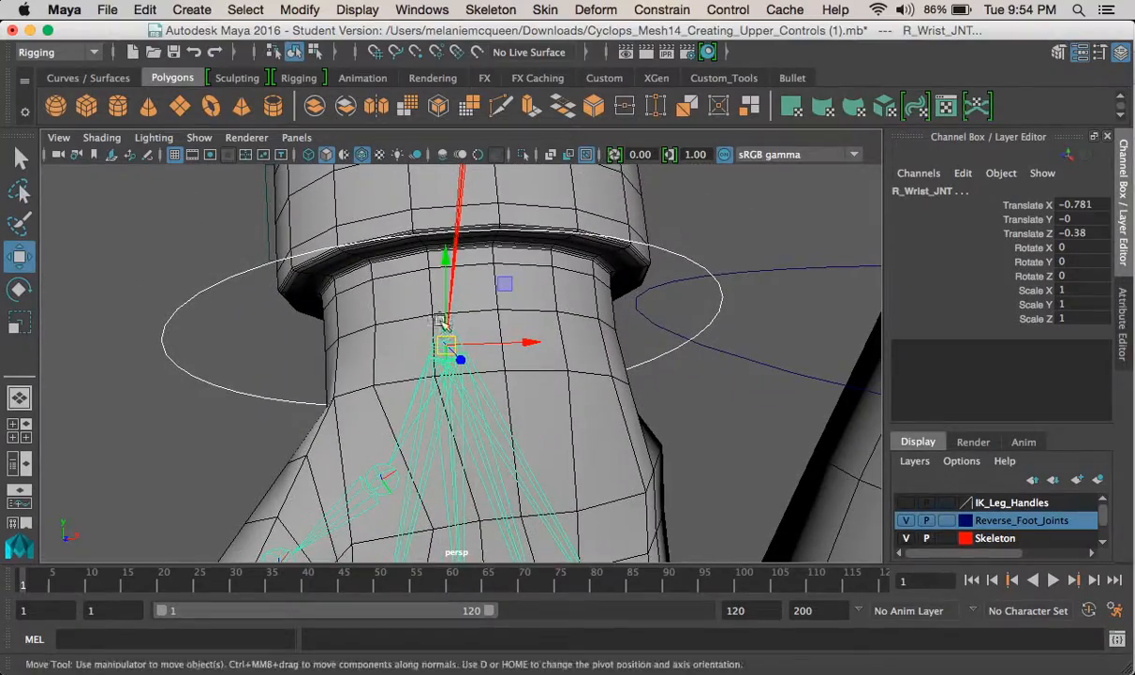
click(656, 9)
click(679, 84)
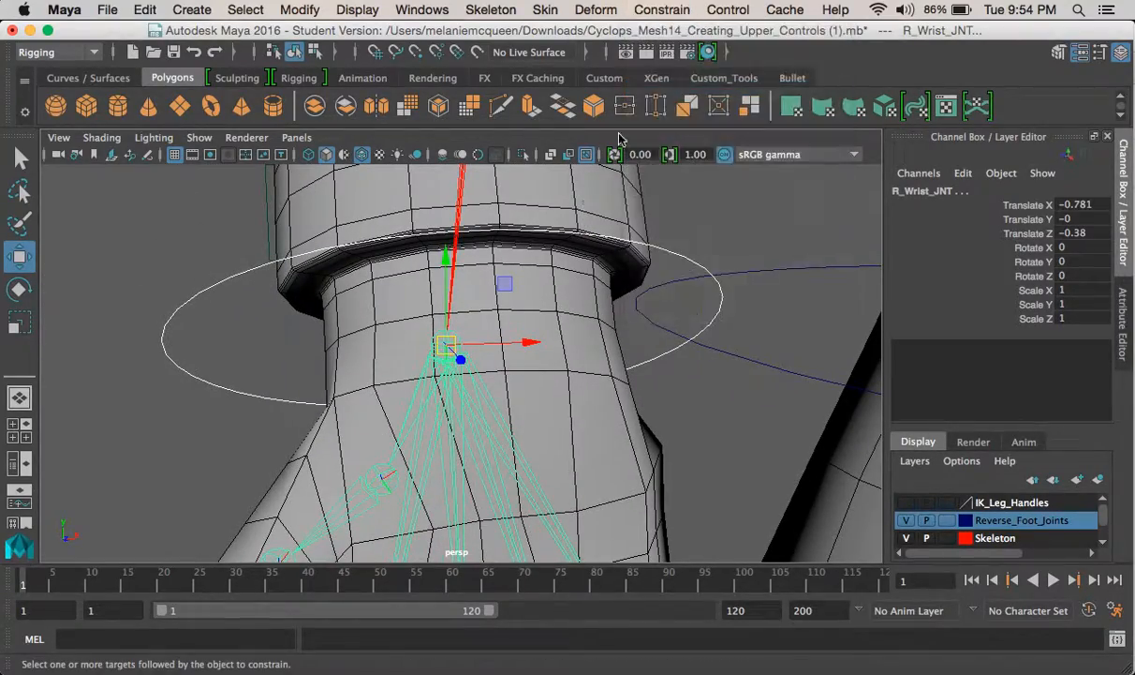
- Parent the left wrist control, L_Wrist_CTRL, under L_Elbow_CTRL
scroll(598, 340, down, 2)
alt+middle_drag(848, 328, 590, 348)
mouse_move(707, 367)
alt+middle_down()
mouse_move(409, 338)
mouse_move(538, 361)
alt+middle_up()
click(669, 304)
alt+middle_drag(662, 310, 532, 330)
alt+right_drag(524, 361, 583, 441)
alt+middle_drag(490, 316, 489, 337)
alt+right_drag(401, 314, 486, 404)
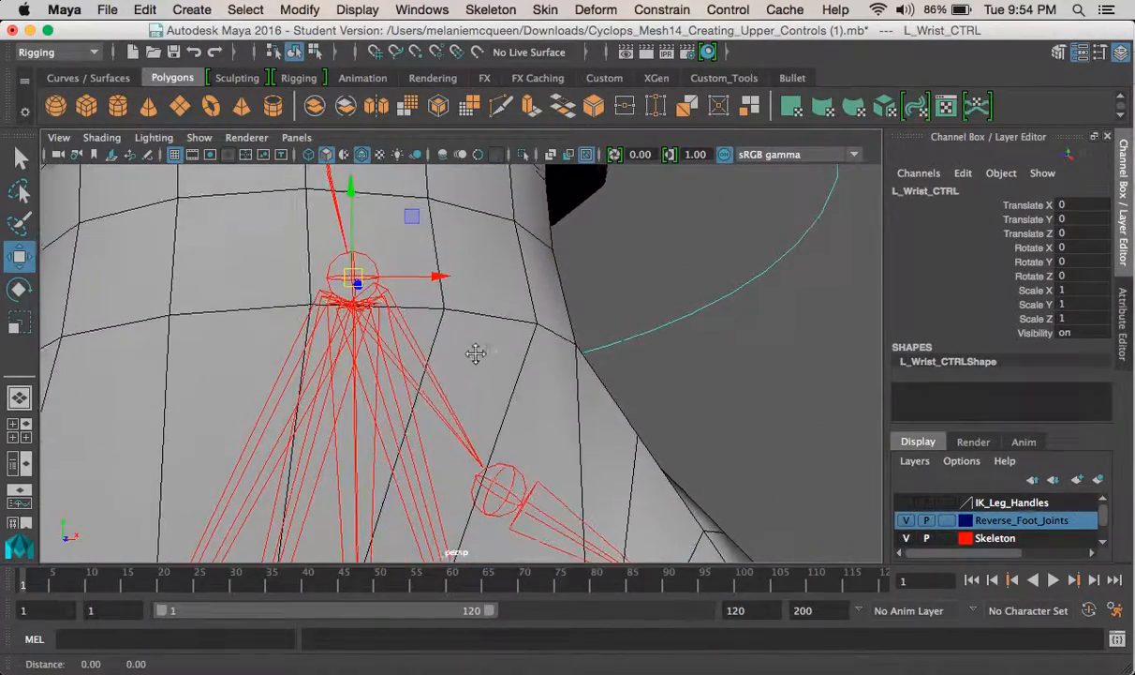
alt+middle_drag(477, 352, 515, 401)
alt+middle_drag(479, 306, 483, 449)
mouse_move(502, 379)
alt+right_down()
mouse_move(518, 400)
mouse_move(412, 310)
alt+right_up()
mouse_move(496, 234)
alt+middle_down()
mouse_move(496, 333)
mouse_move(510, 330)
alt+middle_up()
click(442, 240)
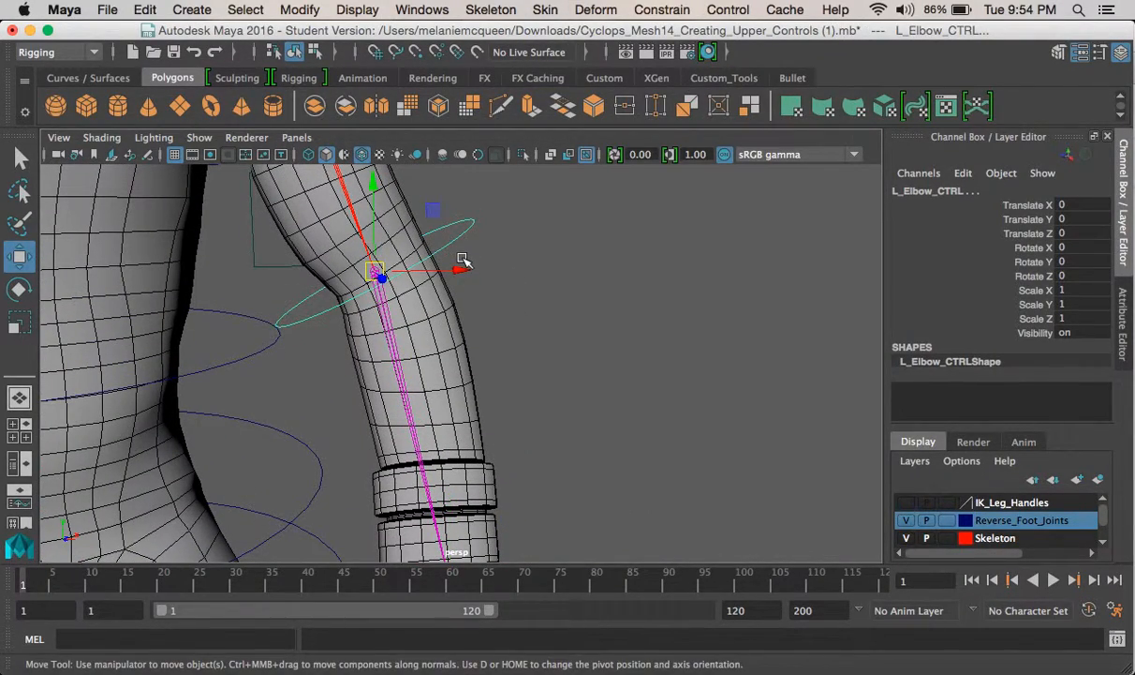
key(Down)
- Orient-constrain L_Wrist_JNT to L_Wrist_CTRL
key(f)
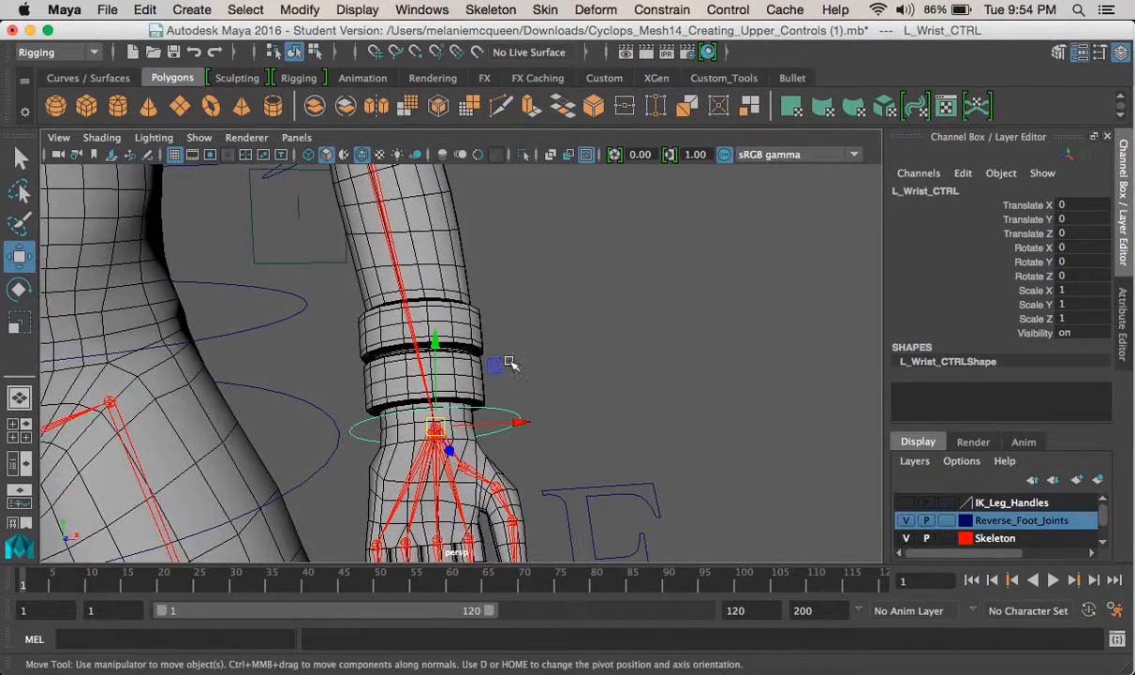
alt+middle_drag(529, 351, 532, 319)
alt+right_drag(450, 375, 525, 422)
alt+middle_drag(438, 355, 469, 360)
alt+right_drag(315, 299, 344, 317)
alt+middle_drag(344, 316, 372, 325)
alt+right_drag(333, 292, 364, 317)
alt+middle_drag(344, 297, 352, 295)
shift+click(313, 322)
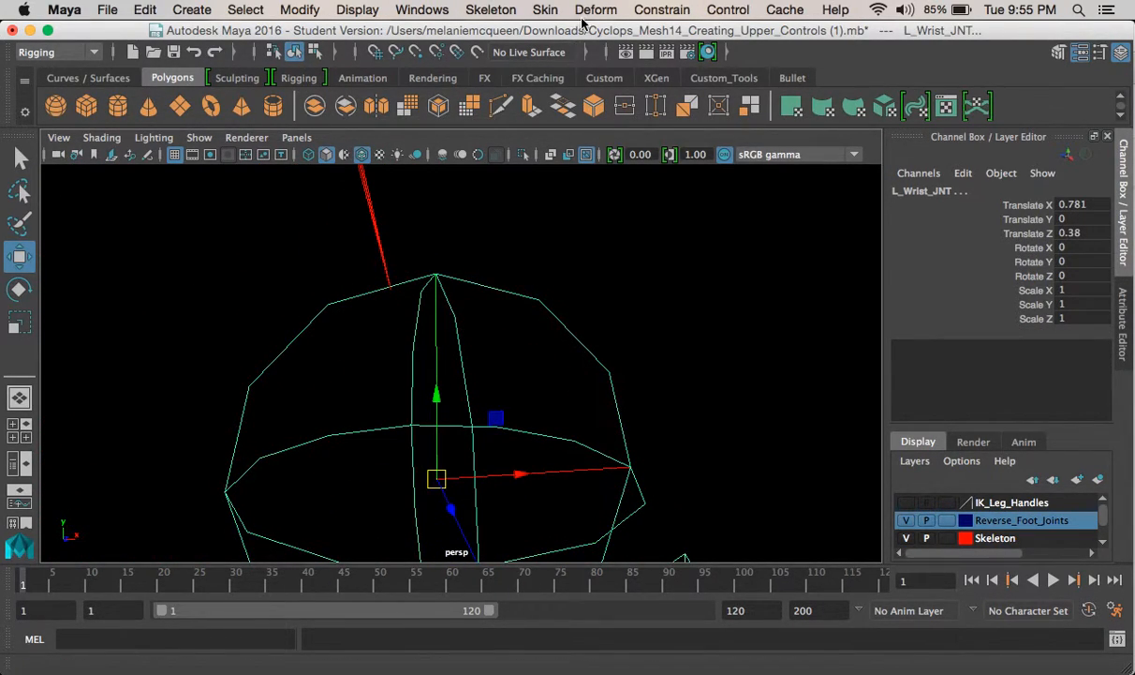
click(661, 9)
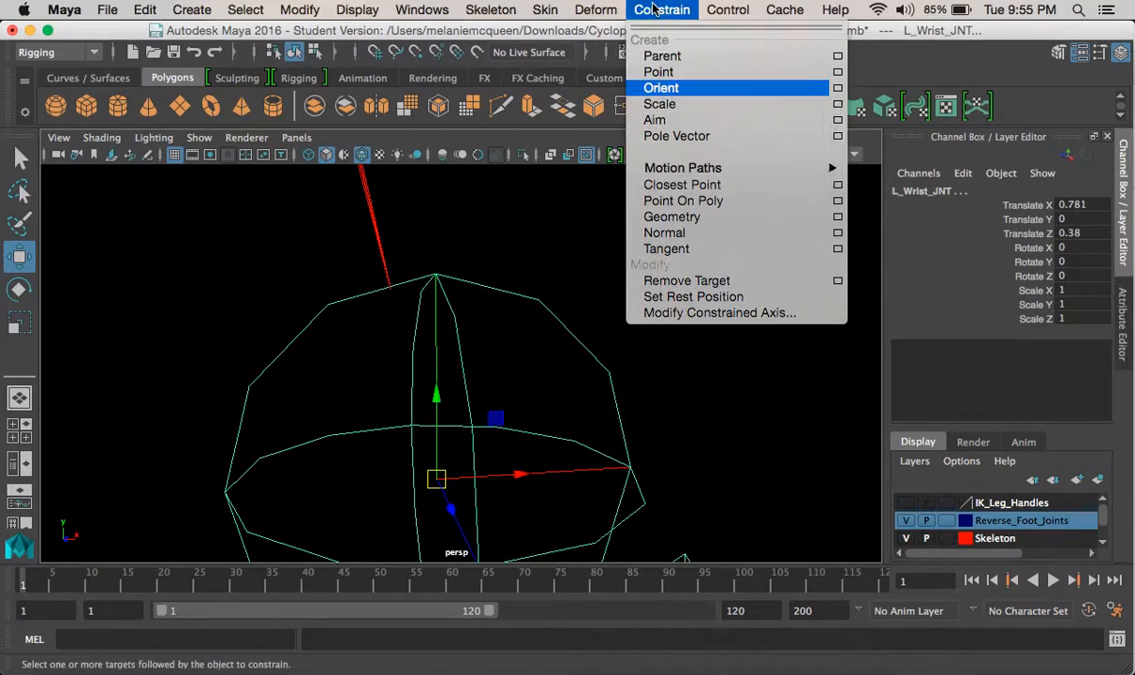
click(658, 90)
- Parent the left F-shaped finger control, L_Finger_CTRL, under L_Wrist_CTRL
alt+right_drag(562, 434, 520, 310)
alt+middle_drag(597, 472, 571, 240)
alt+right_drag(609, 279, 553, 279)
mouse_move(608, 264)
mouse_down()
mouse_move(648, 353)
mouse_move(580, 360)
mouse_move(594, 263)
mouse_up()
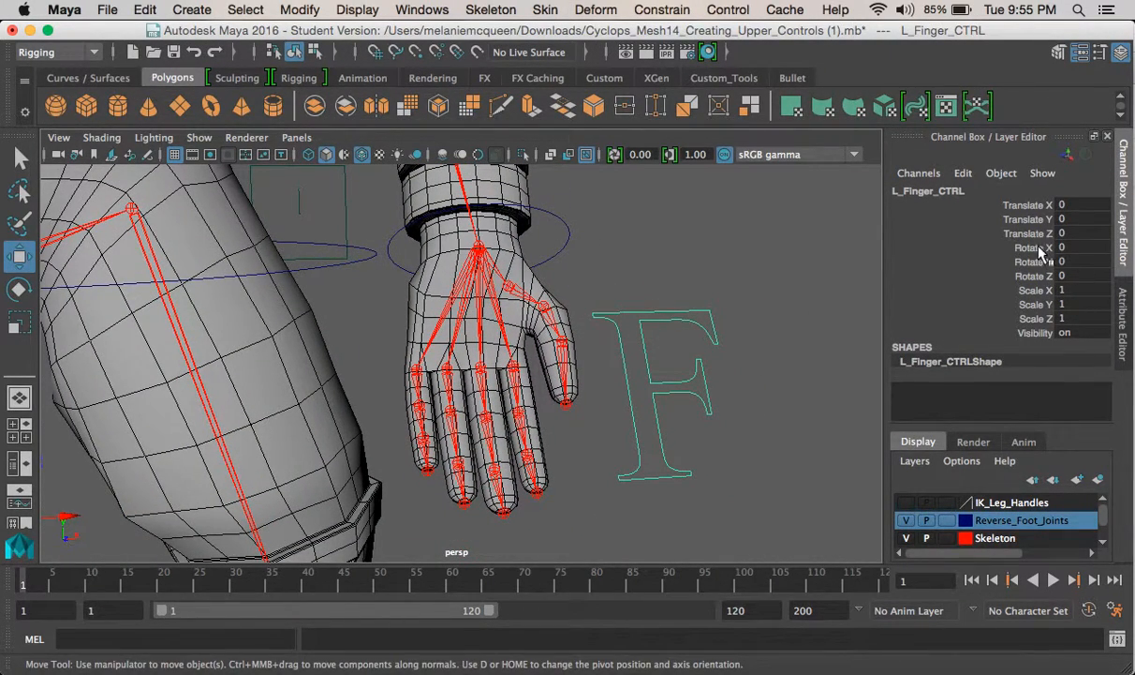
mouse_move(726, 311)
alt+middle_down()
mouse_move(673, 344)
mouse_move(611, 347)
alt+middle_up()
click(511, 306)
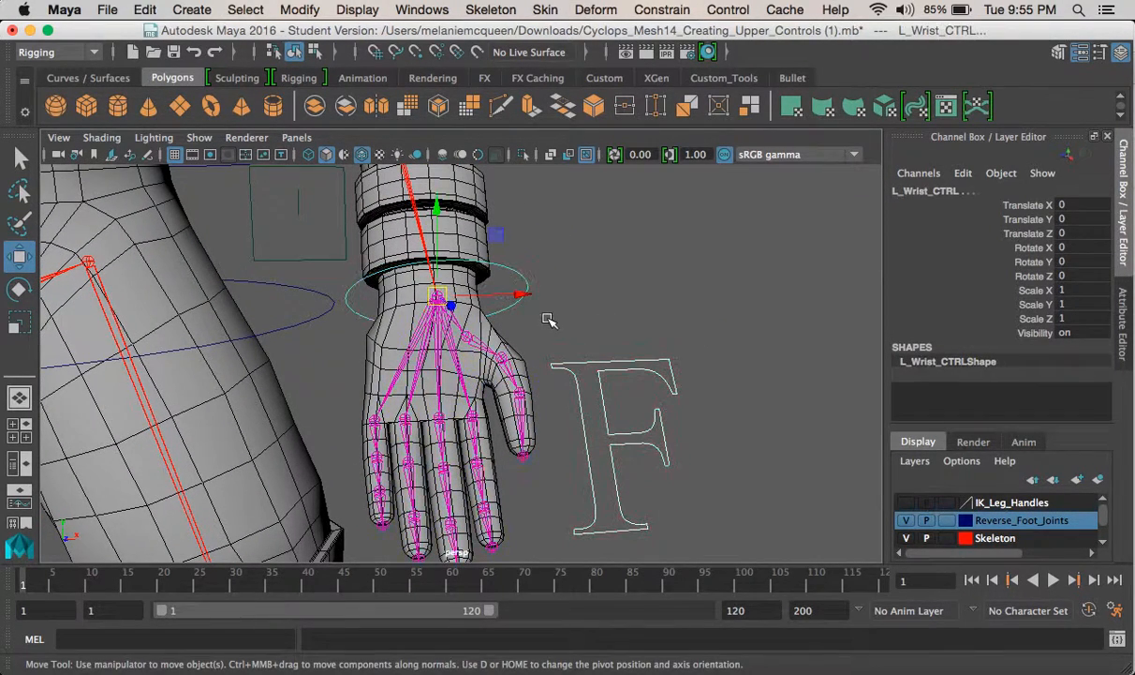
key(Down)
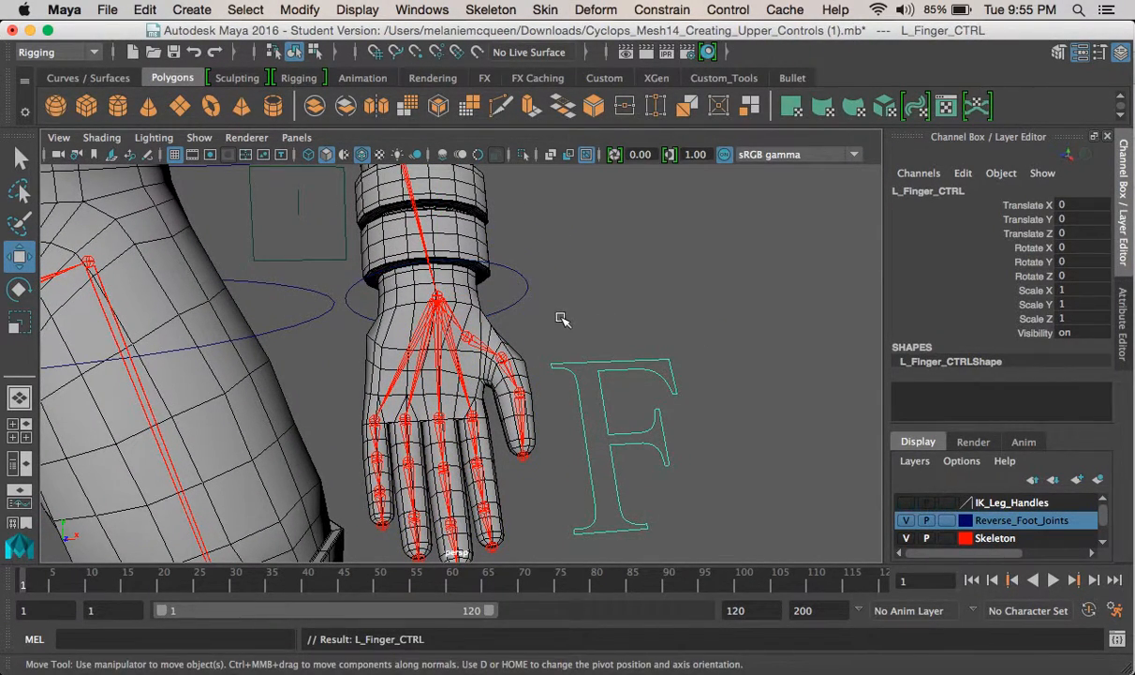
- Parent the right F-shaped finger control, R_Finger_CTRL, under R_Wrist_CTRL
alt+drag(543, 313, 282, 377)
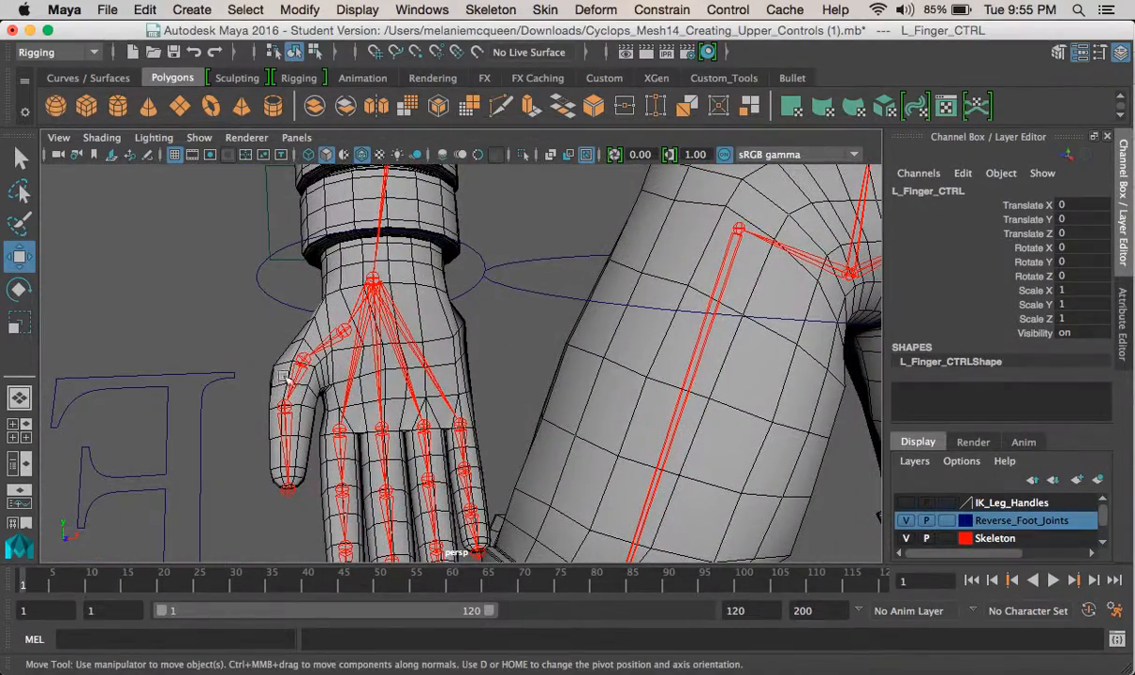
click(267, 307)
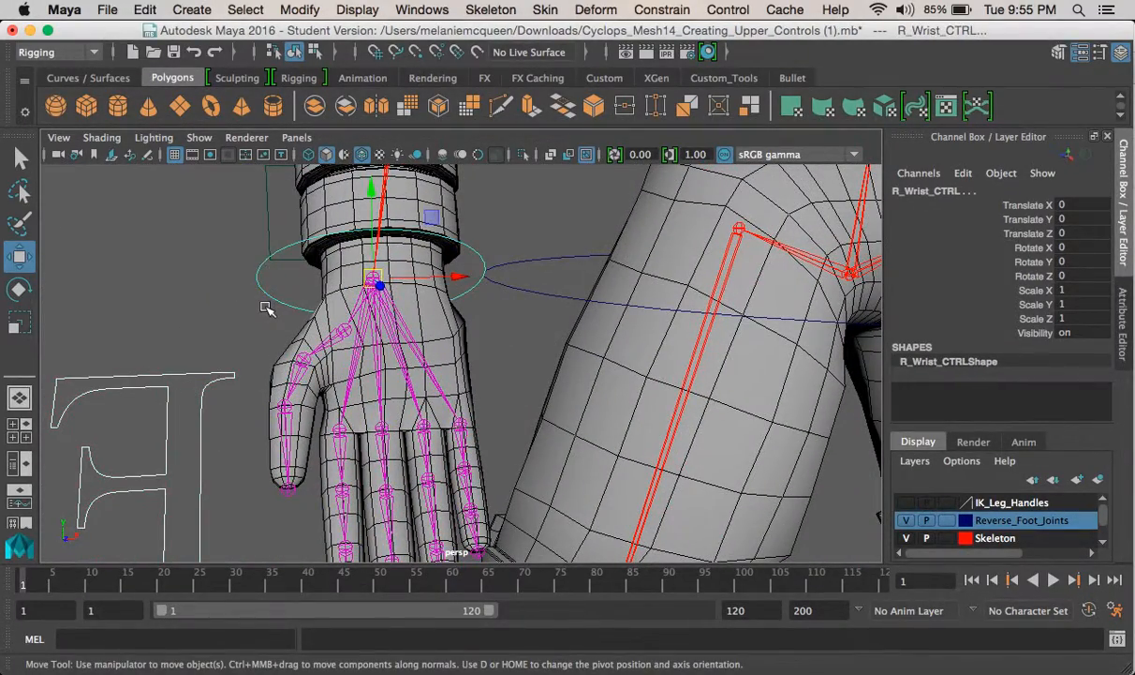
key(Down)
- Parent the neck control, Neck_CTRL, under the chest control
alt+middle_drag(284, 285, 309, 348)
scroll(318, 350, down, 8)
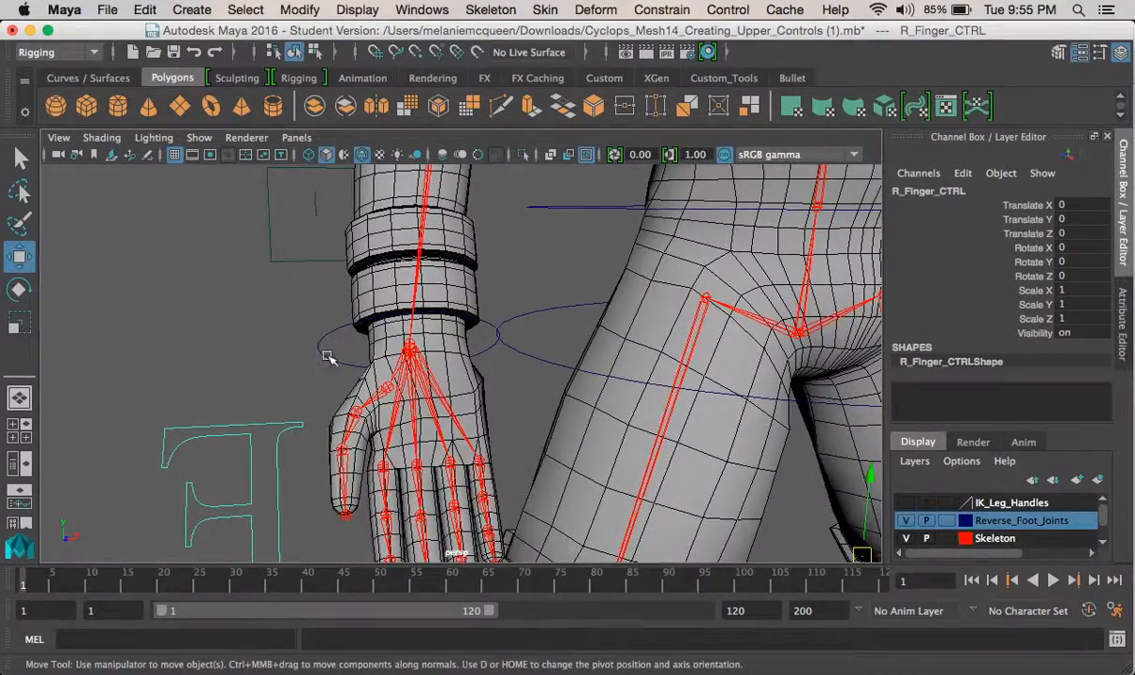
alt+middle_drag(590, 201, 414, 527)
alt+drag(281, 305, 406, 316)
scroll(406, 316, up, 5)
click(408, 377)
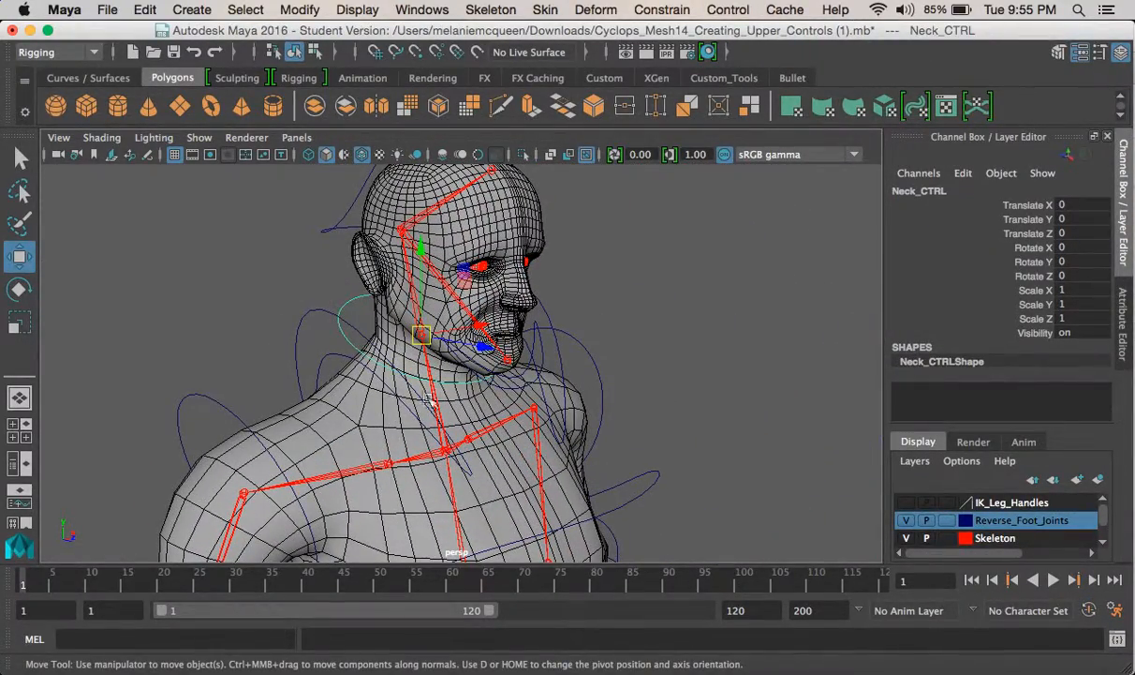
alt+drag(466, 392, 746, 463)
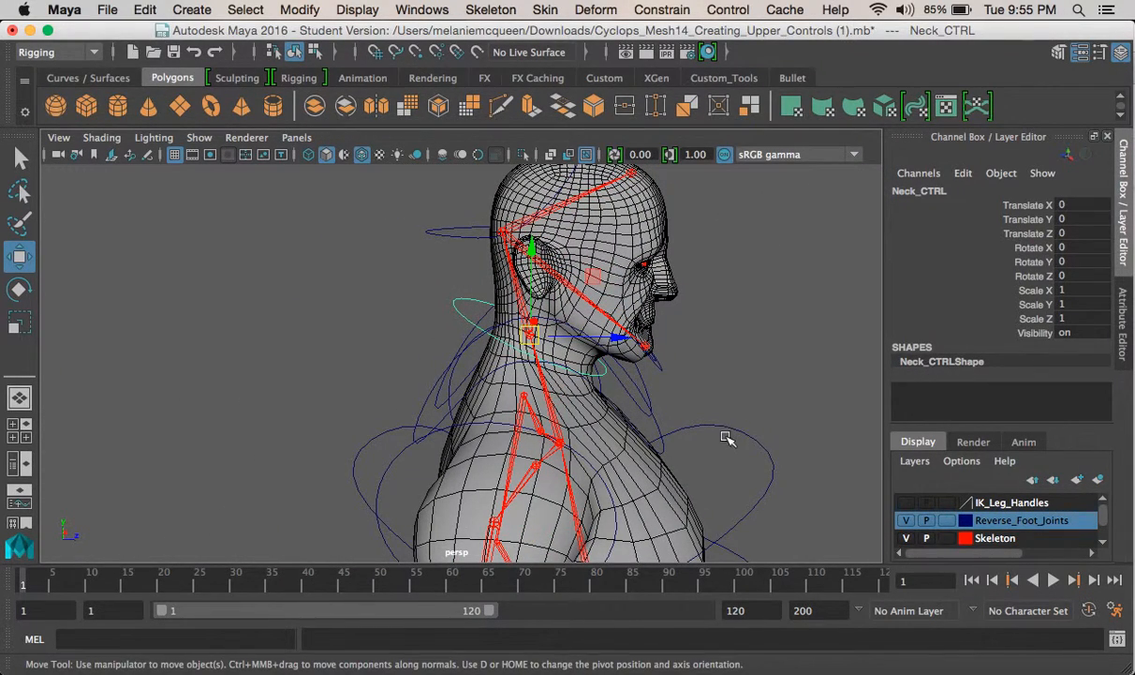
click(766, 462)
key(Down)
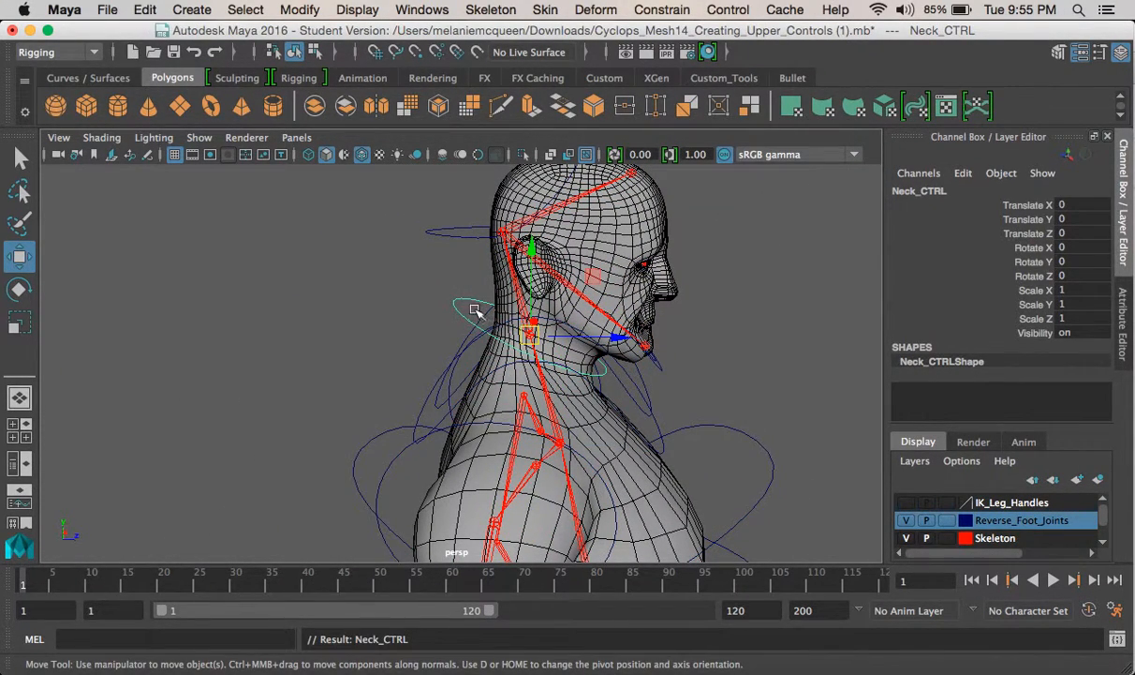
- Orient-constrain Neck_JNT to Neck_CTRL
alt+right_drag(431, 307, 641, 493)
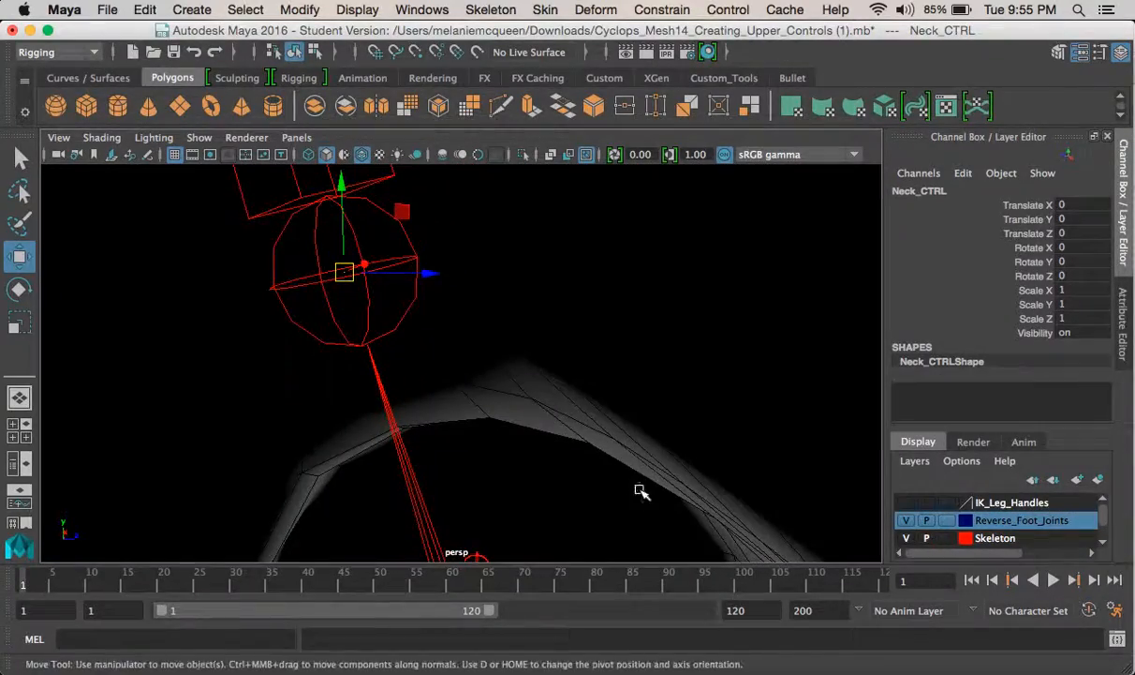
shift+click(402, 320)
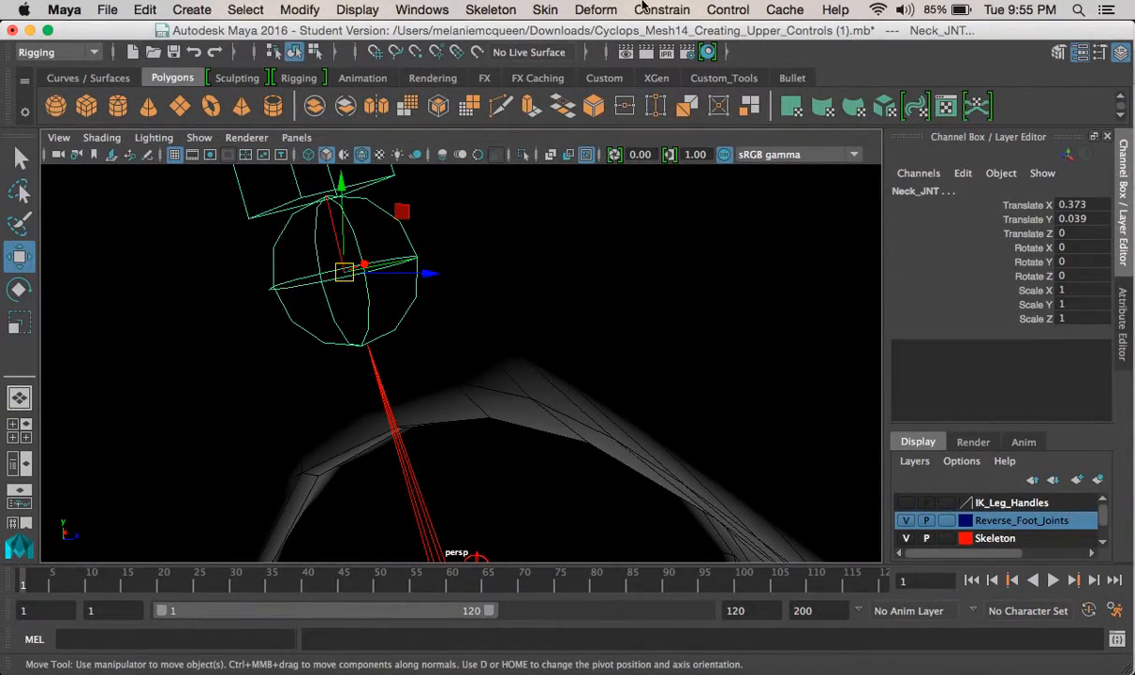
click(660, 9)
click(662, 88)
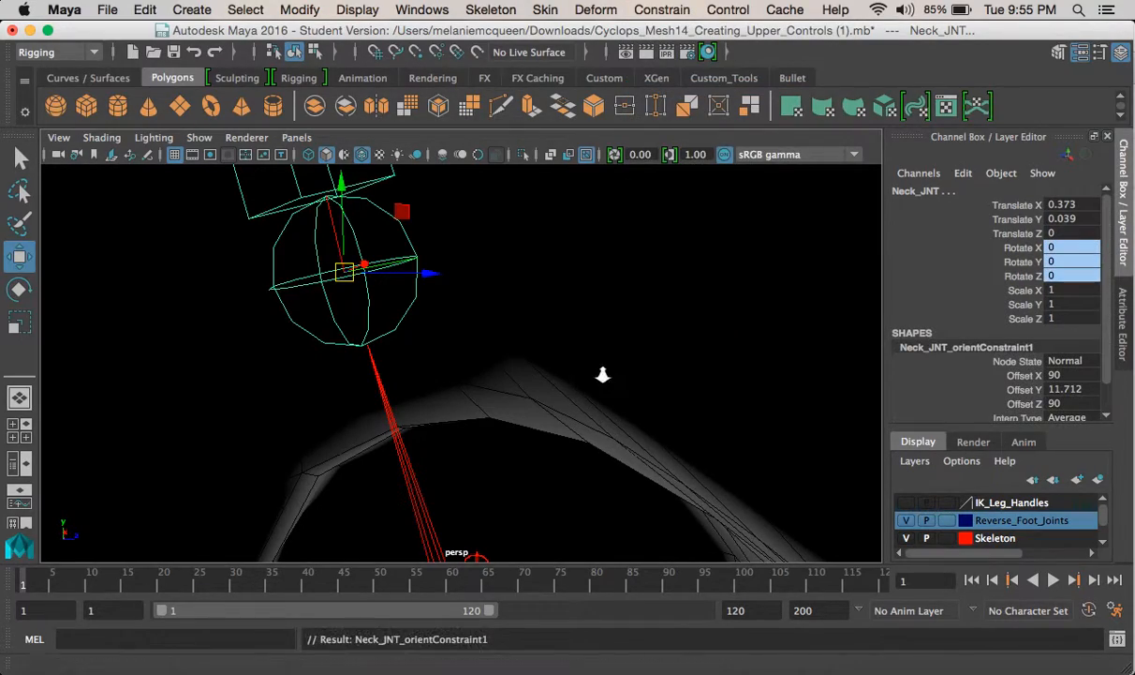
- Parent the head control, Head_CTRL, under Neck_CTRL
key(f)
click(354, 233)
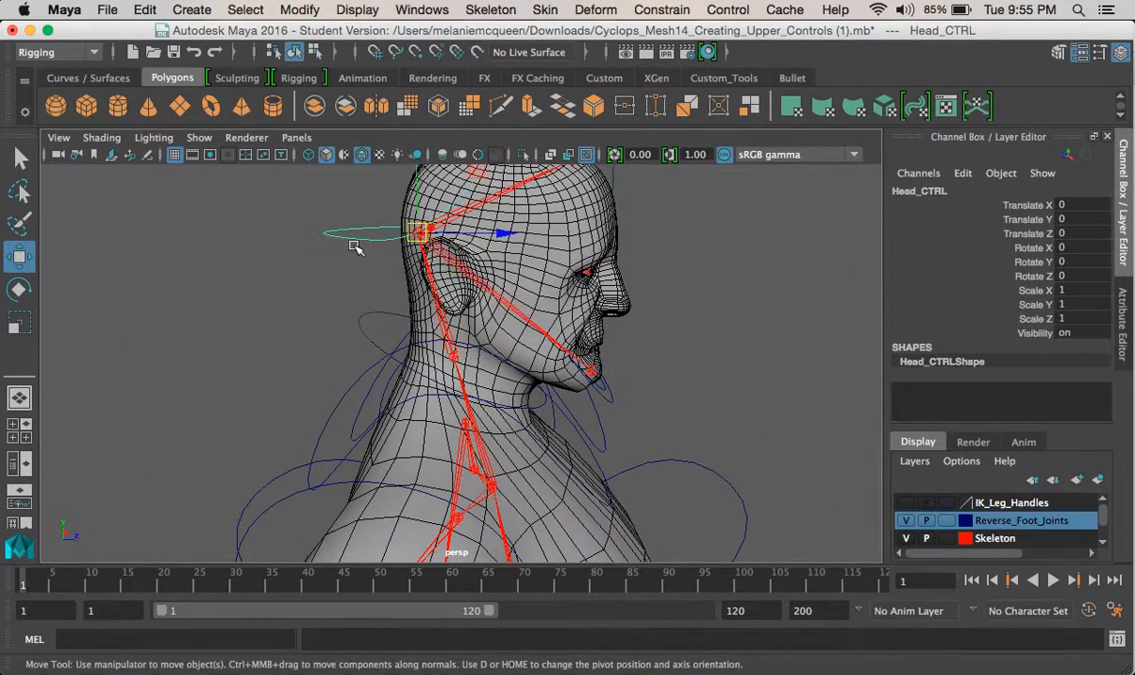
alt+drag(354, 250, 335, 322)
click(352, 342)
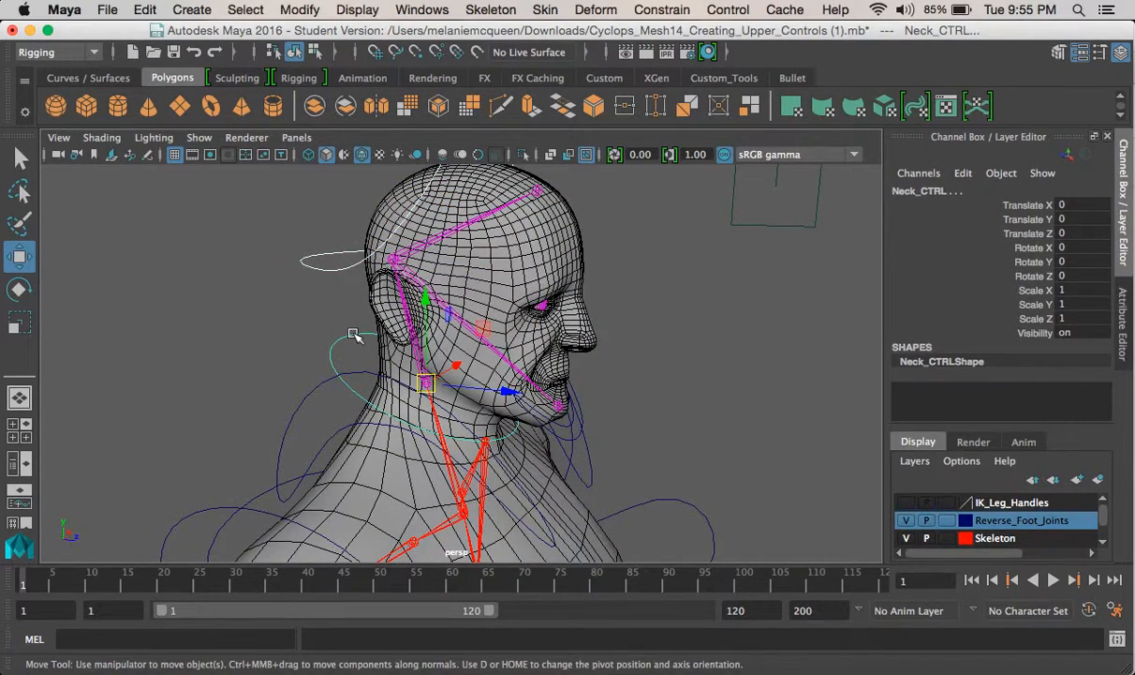
key(Down)
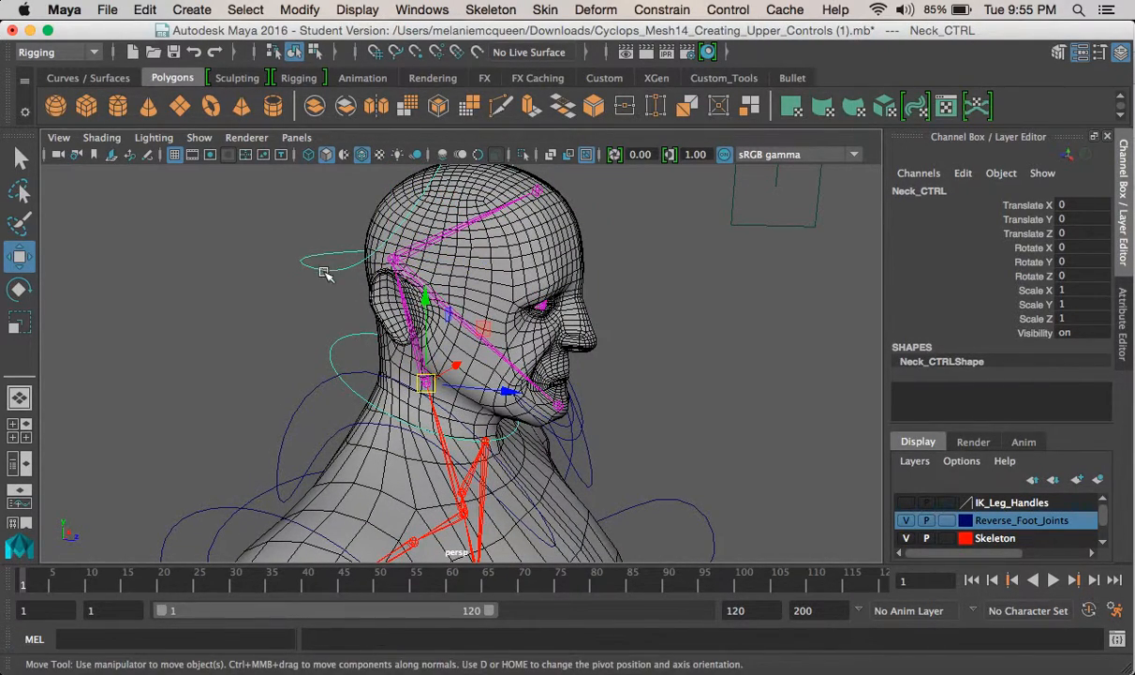
- Orient-constrain Skull_JNT to Head_CTRL
click(324, 272)
alt+middle_drag(324, 272, 324, 317)
alt+right_drag(324, 318, 412, 375)
alt+middle_drag(281, 238, 328, 318)
alt+right_drag(328, 319, 343, 326)
scroll(344, 325, up, 10)
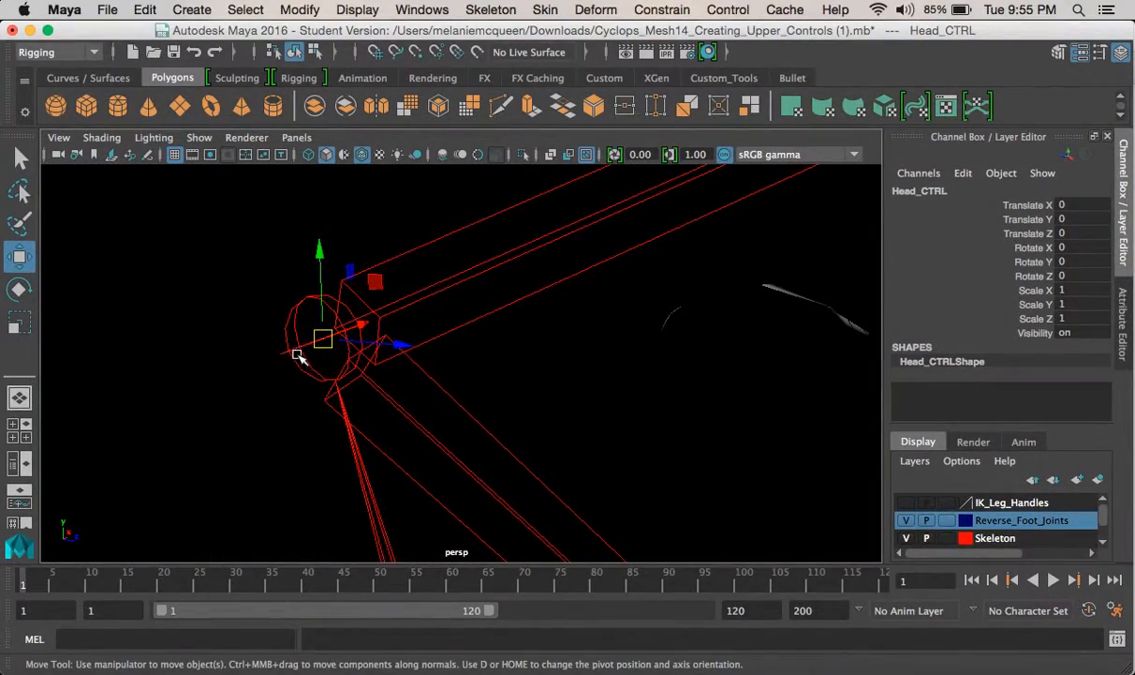
click(293, 349)
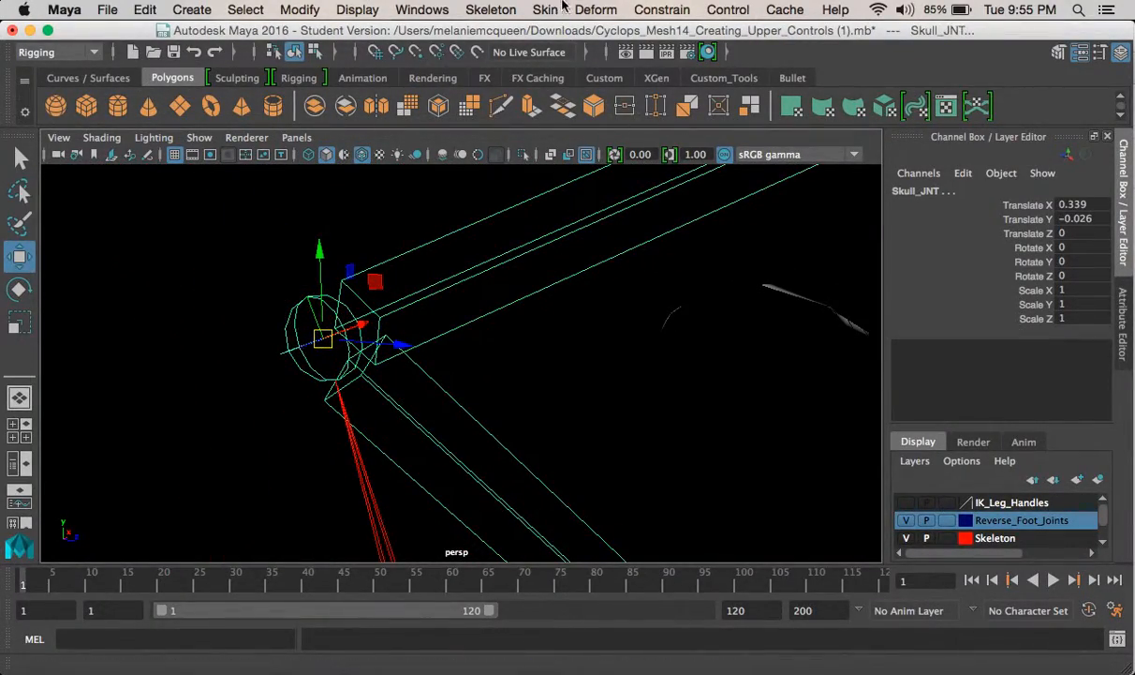
click(662, 10)
click(664, 84)
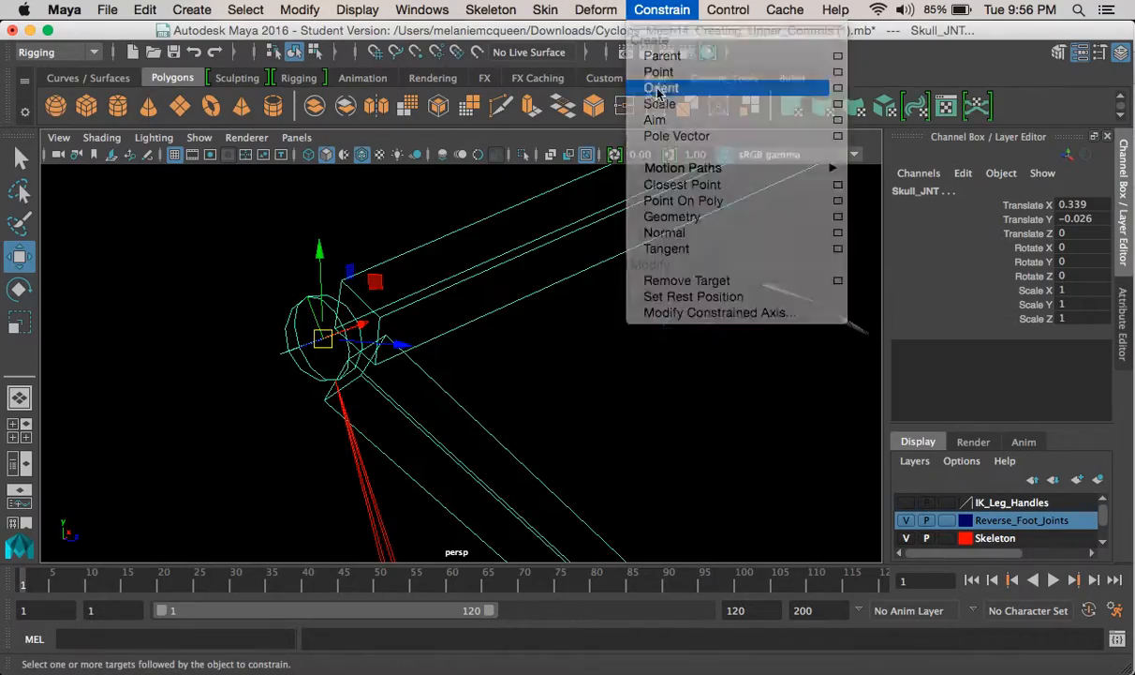
- Examine the full character and the layout of all its rig controls from several angles
alt+right_drag(530, 357, 392, 191)
alt+drag(506, 304, 421, 323)
alt+middle_drag(440, 327, 436, 244)
alt+right_drag(478, 253, 380, 211)
alt+middle_drag(557, 348, 553, 264)
alt+right_drag(553, 339, 427, 281)
alt+middle_drag(515, 312, 515, 265)
click(559, 370)
alt+middle_drag(559, 369, 559, 301)
alt+middle_drag(528, 506, 530, 449)
alt+right_drag(547, 339, 482, 323)
mouse_move(510, 349)
alt+mouse_down()
mouse_move(578, 388)
mouse_move(562, 380)
mouse_move(586, 337)
mouse_move(578, 355)
mouse_move(431, 329)
mouse_move(511, 332)
alt+mouse_up()
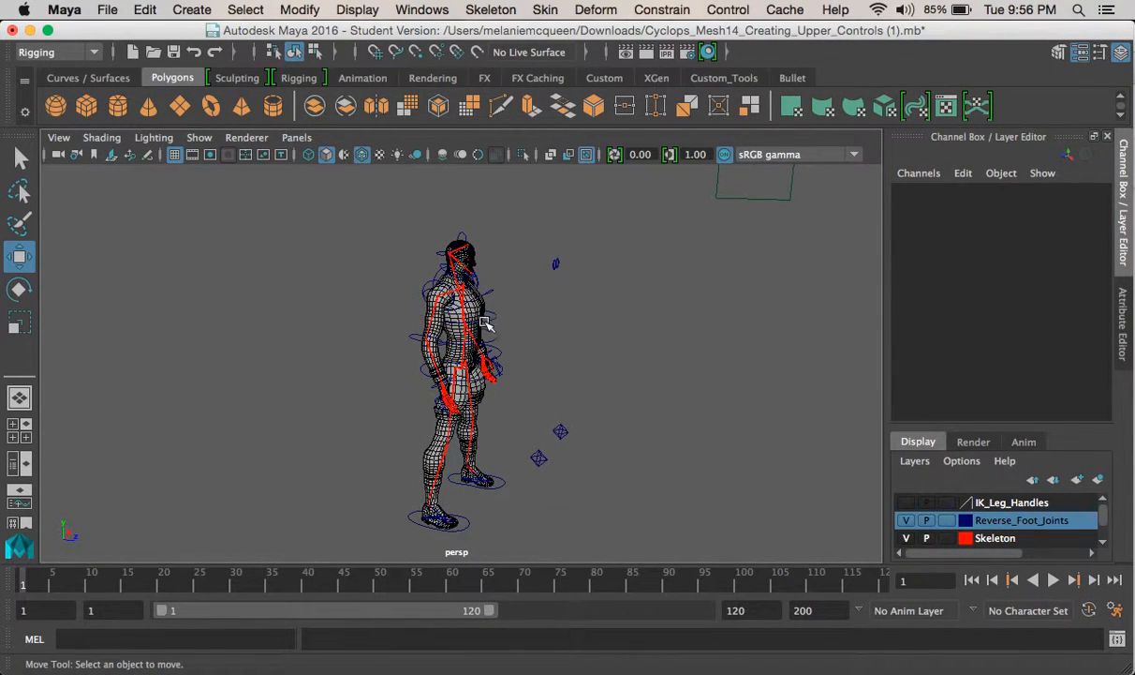
alt+drag(440, 363, 389, 363)
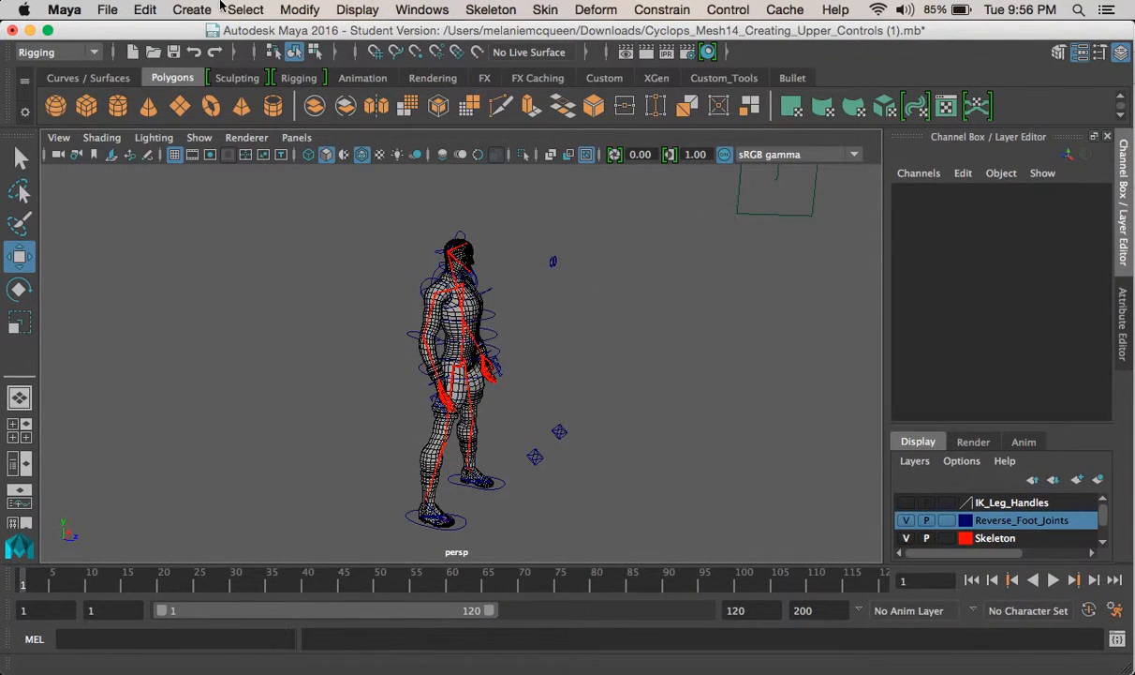
- Create a NURBS circle around the character and scale it uniformly to about 2.345
click(187, 11)
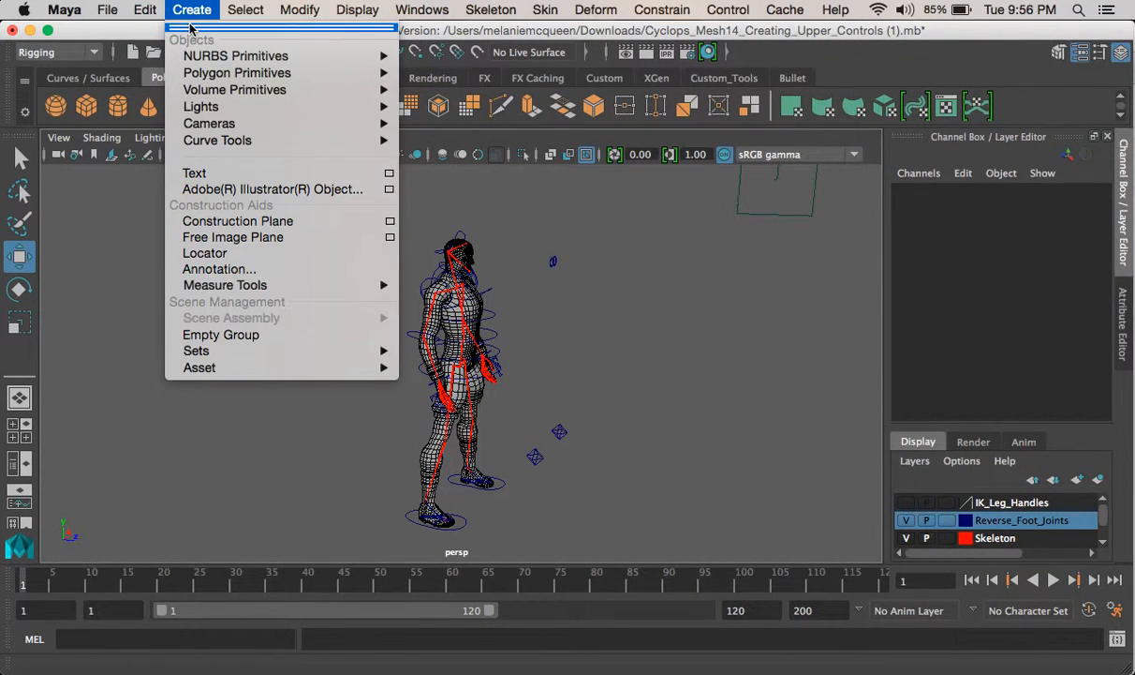
mouse_move(379, 56)
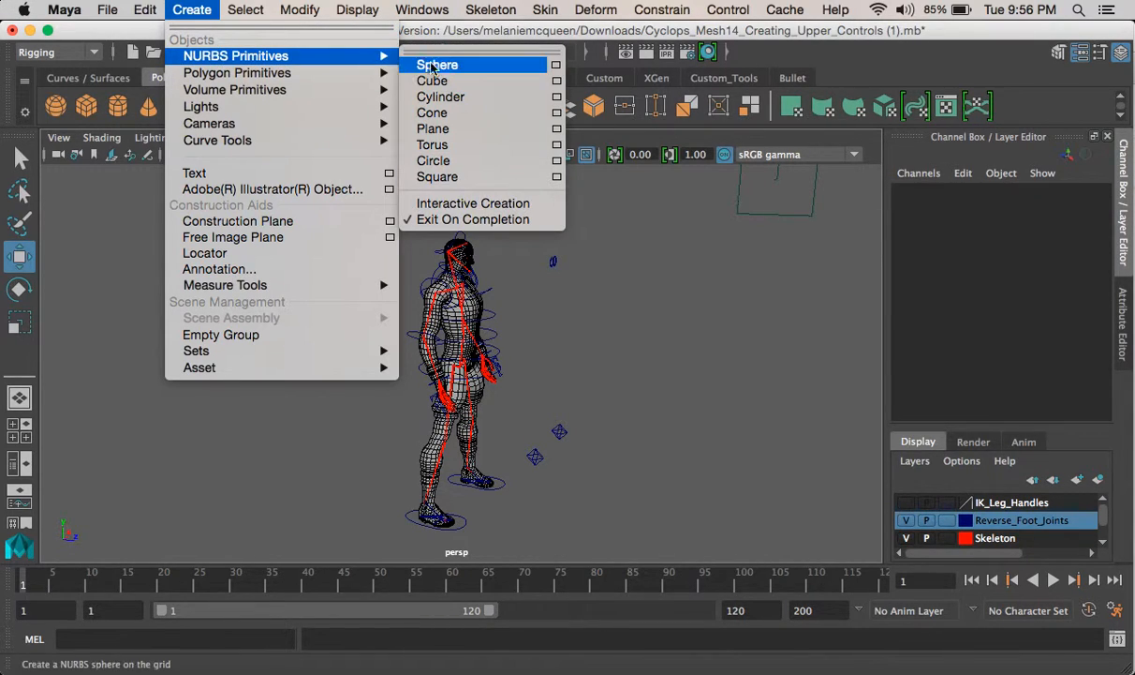
click(468, 160)
alt+middle_drag(537, 361, 537, 337)
key(r)
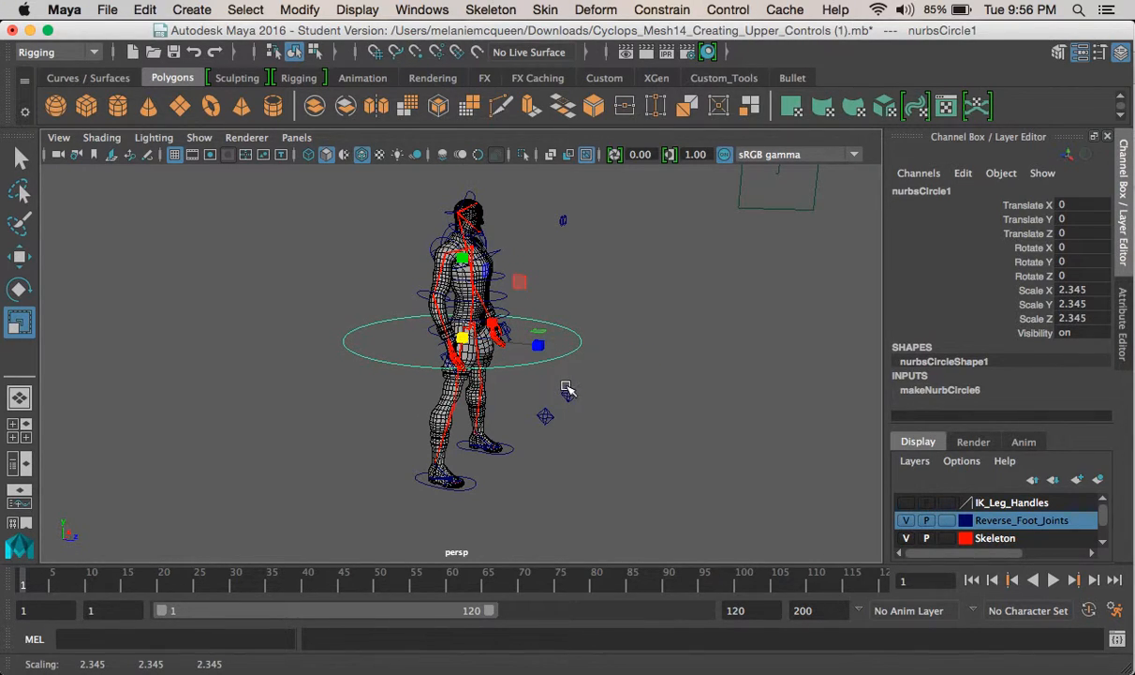
- Lower the new circle to the soles of the feet in the side view, at about -2.616 in Translate Y
key(space)
key(space)
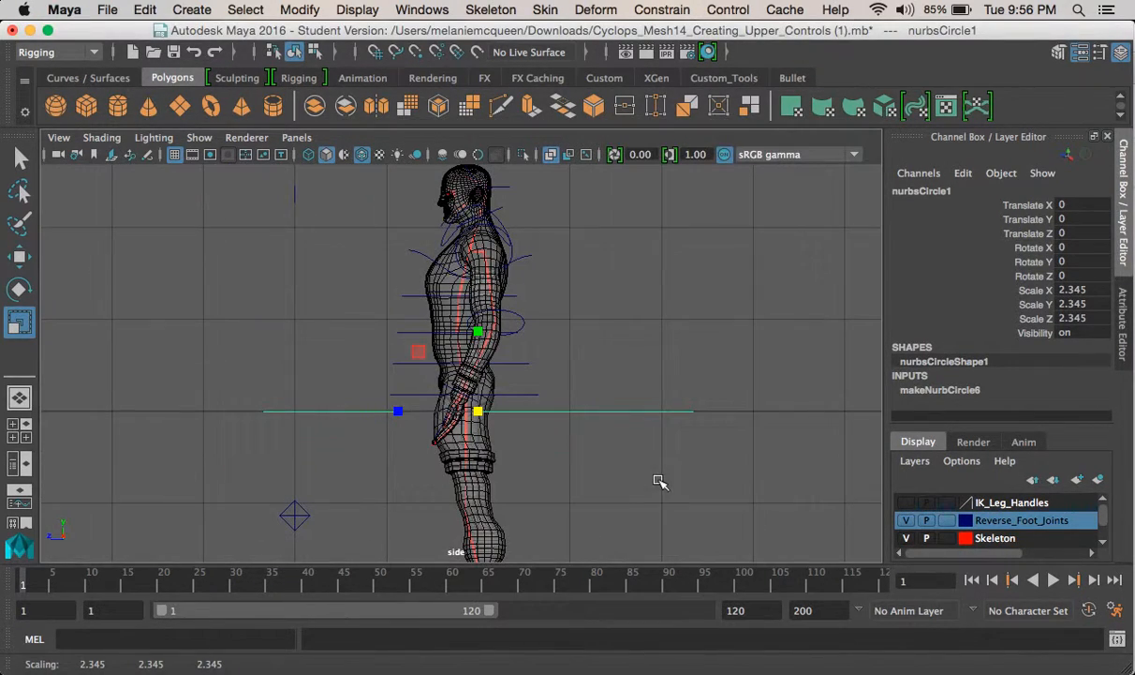
alt+middle_drag(657, 488, 674, 405)
alt+right_drag(675, 406, 632, 396)
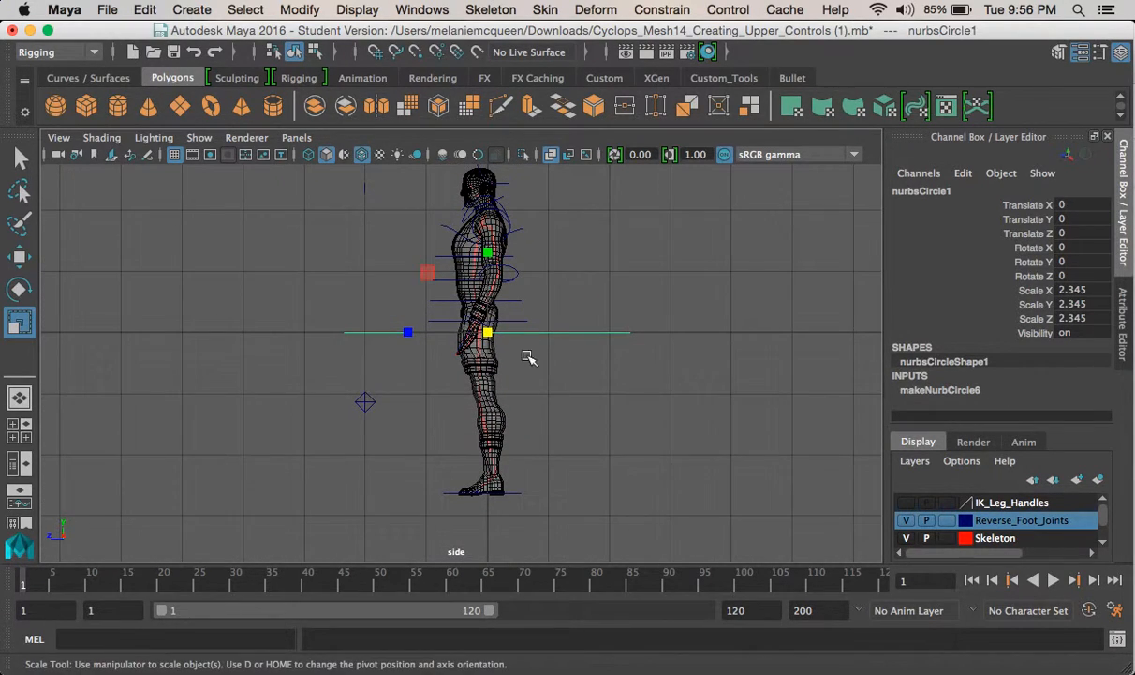
key(w)
drag(491, 253, 502, 387)
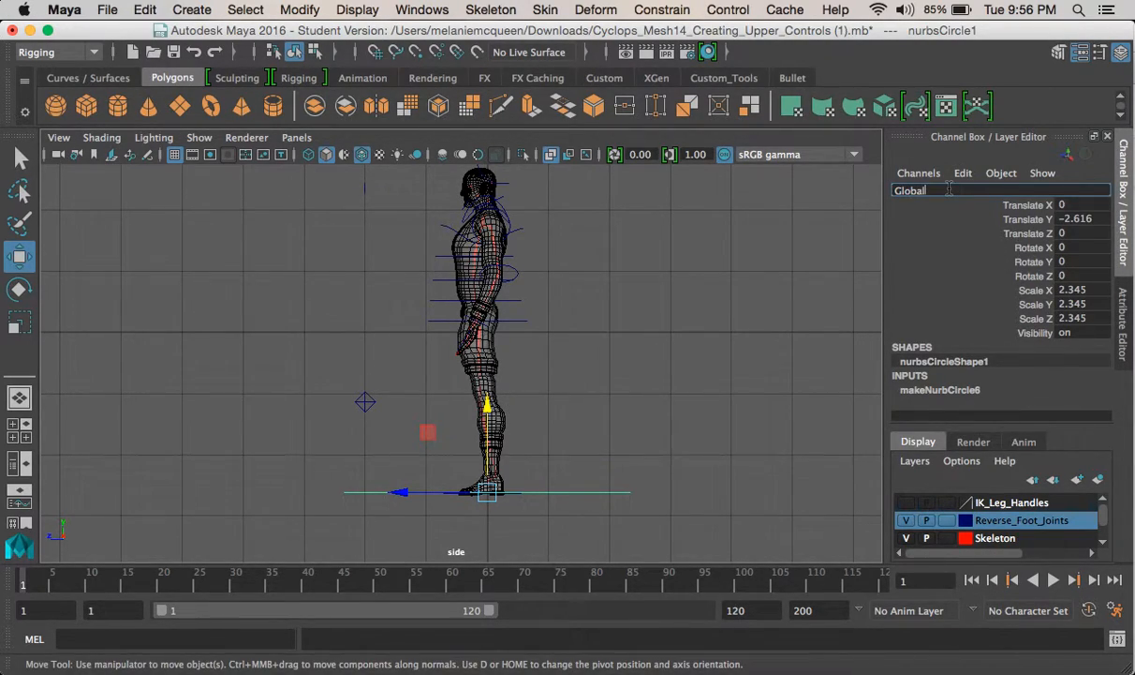
- Rename the ground circle Global_CTRL and freeze its transformations
text(L)
key(Return)
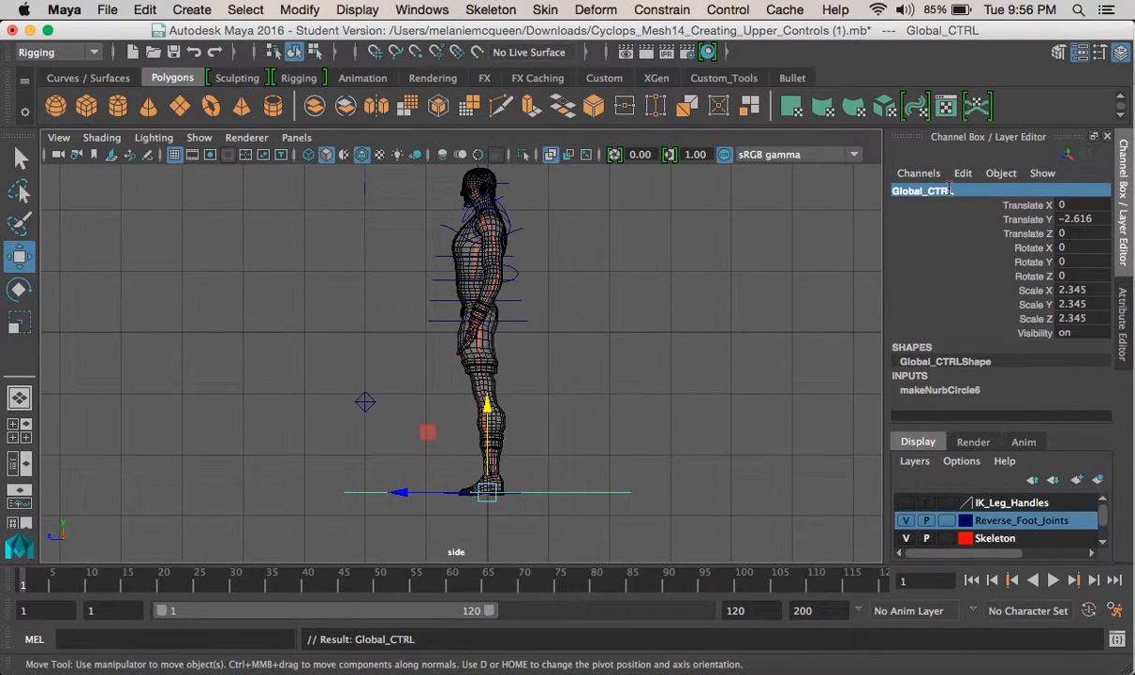
click(300, 9)
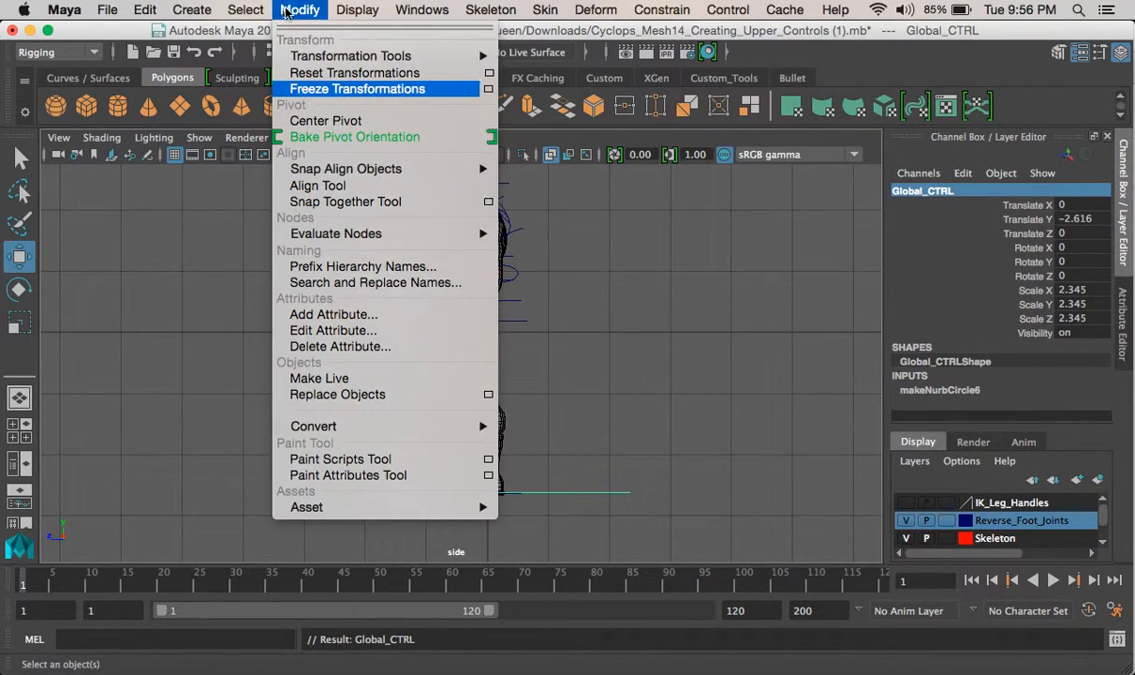
click(351, 91)
key(space)
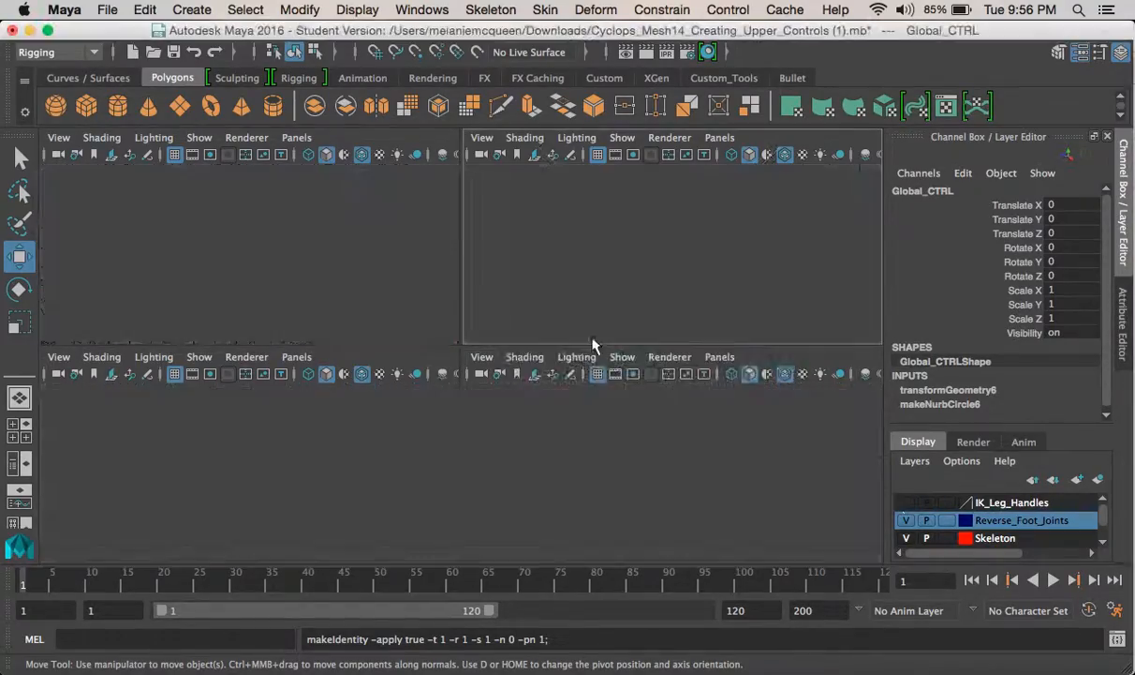
key(space)
- Examine Global_CTRL around the feet together with the rest of the character's controls in the perspective view
alt+drag(641, 354, 388, 375)
alt+right_drag(388, 375, 377, 365)
alt+drag(576, 384, 553, 396)
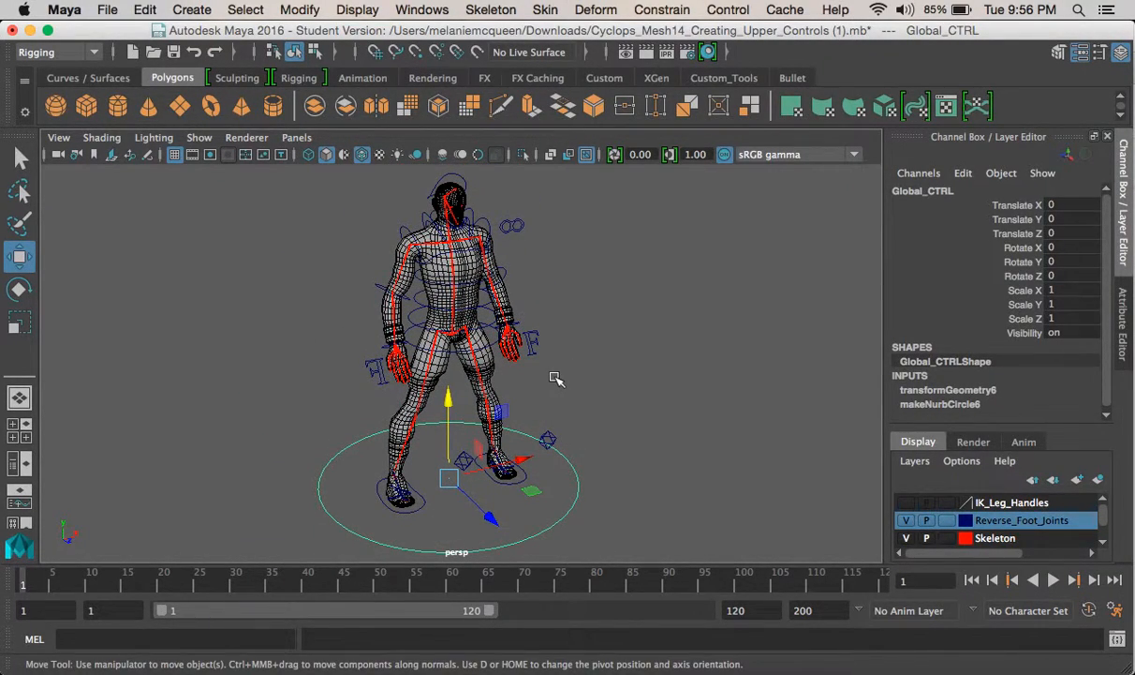
alt+middle_drag(555, 378, 571, 337)
alt+right_drag(571, 337, 583, 411)
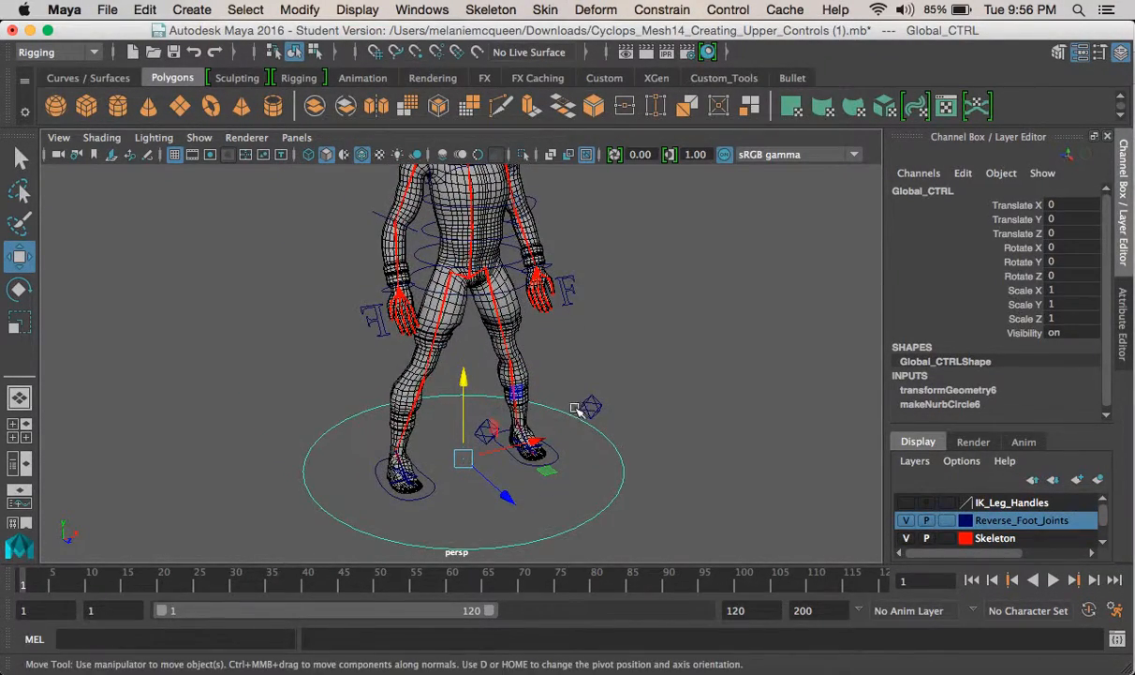
alt+drag(579, 406, 619, 394)
alt+right_drag(642, 416, 669, 429)
alt+middle_drag(520, 324, 532, 280)
alt+right_drag(532, 279, 538, 197)
alt+middle_drag(538, 197, 518, 361)
alt+right_drag(480, 273, 554, 510)
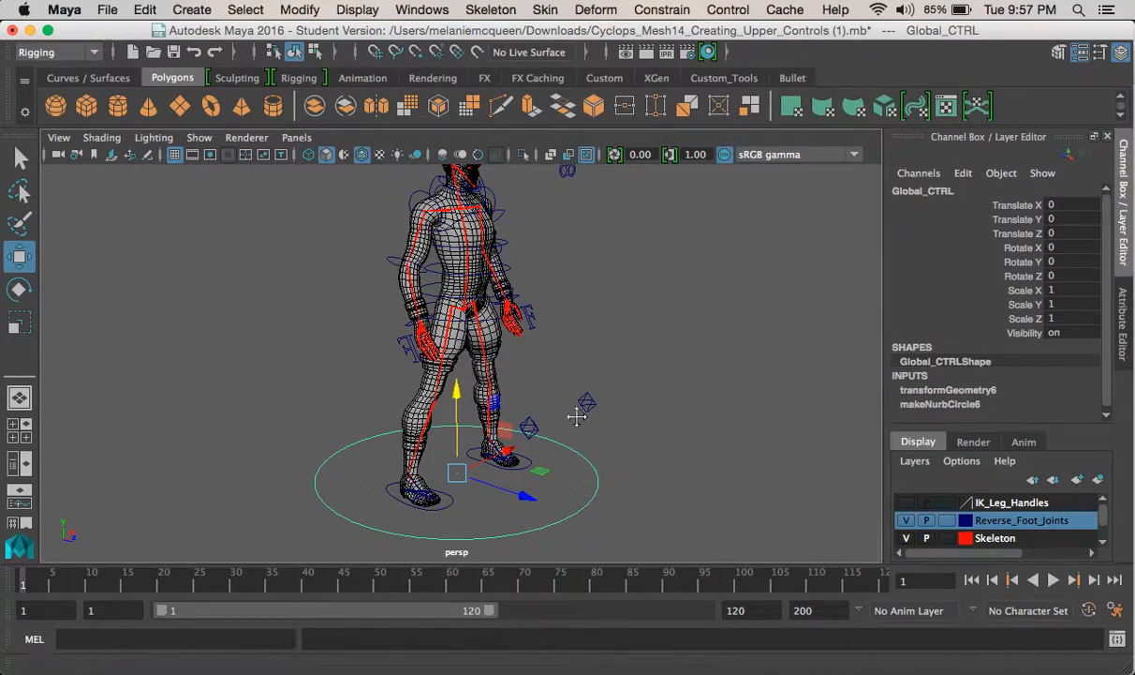
- Examine the head, torso, hand and foot controls from several angles to check the layout of the rig
alt+drag(548, 388, 479, 403)
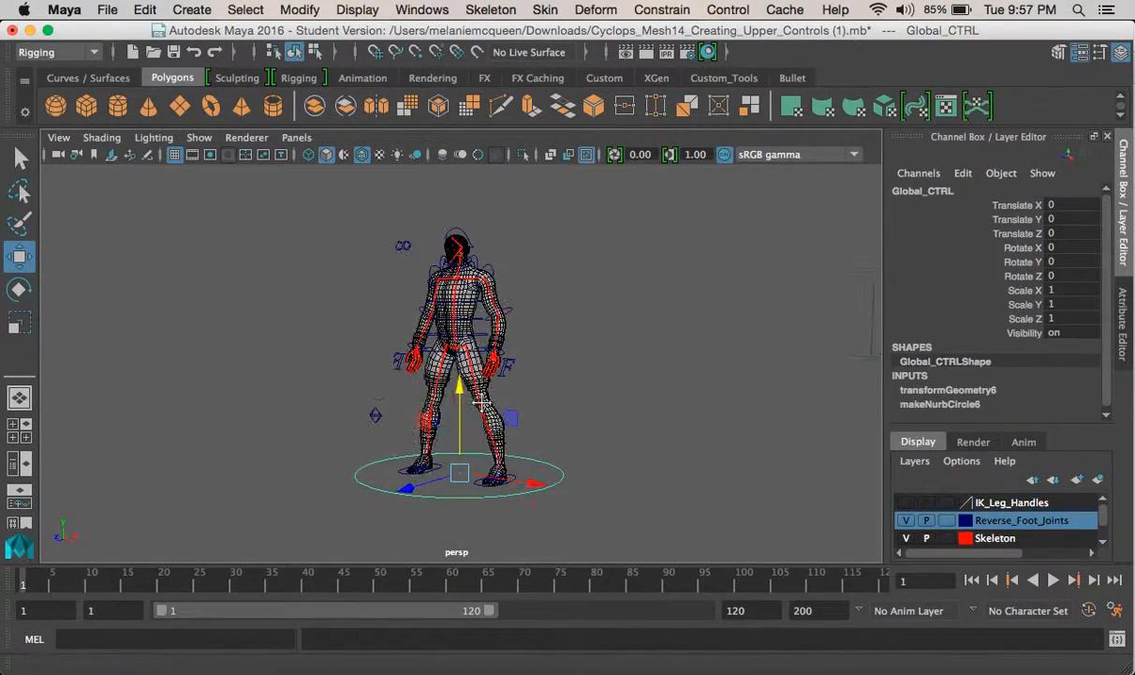
alt+right_drag(569, 449, 587, 469)
alt+middle_drag(509, 339, 476, 474)
alt+middle_drag(411, 227, 428, 311)
alt+right_drag(428, 311, 474, 369)
alt+middle_drag(428, 311, 443, 371)
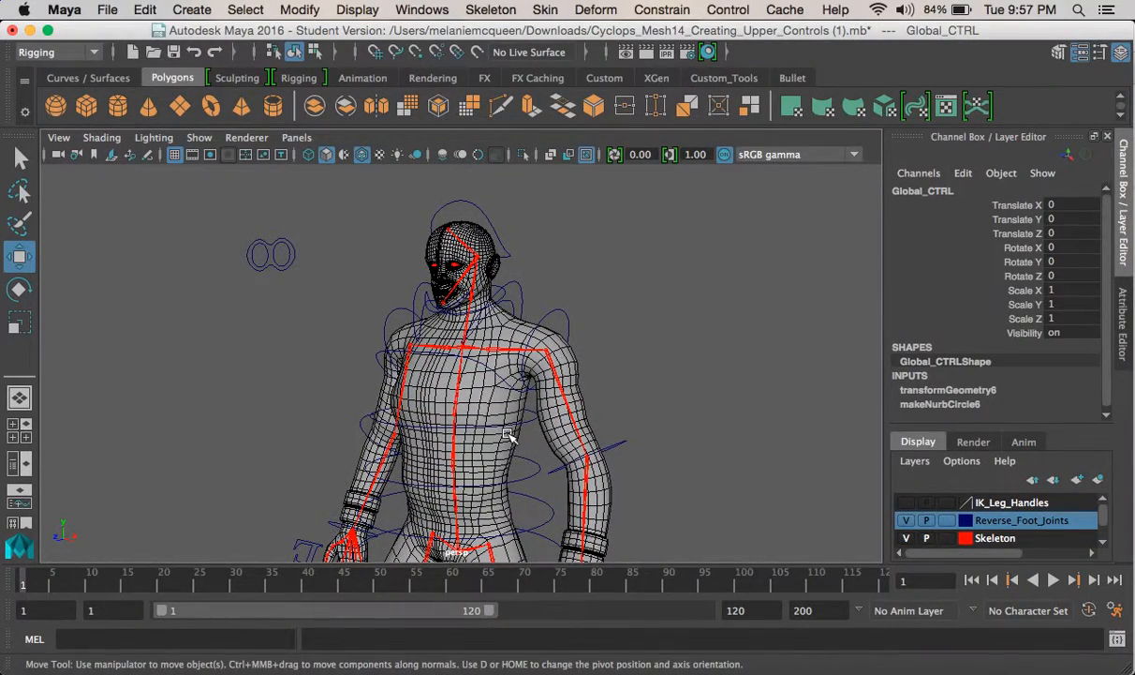
alt+right_drag(541, 484, 426, 361)
alt+right_drag(535, 433, 535, 434)
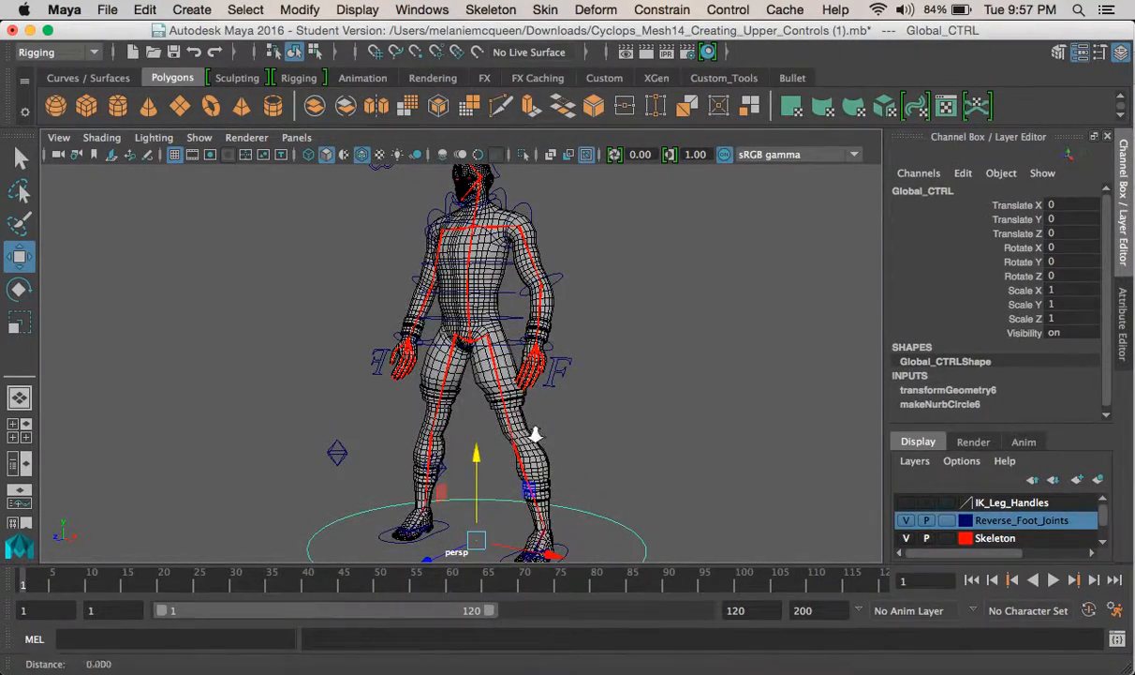
alt+drag(538, 401, 340, 393)
alt+middle_drag(522, 339, 506, 303)
alt+right_drag(504, 300, 521, 393)
alt+drag(522, 392, 546, 349)
alt+middle_drag(545, 348, 546, 324)
alt+right_drag(545, 324, 527, 360)
- Parent Root_CTRL at the hips to Global_CTRL at the feet
click(544, 396)
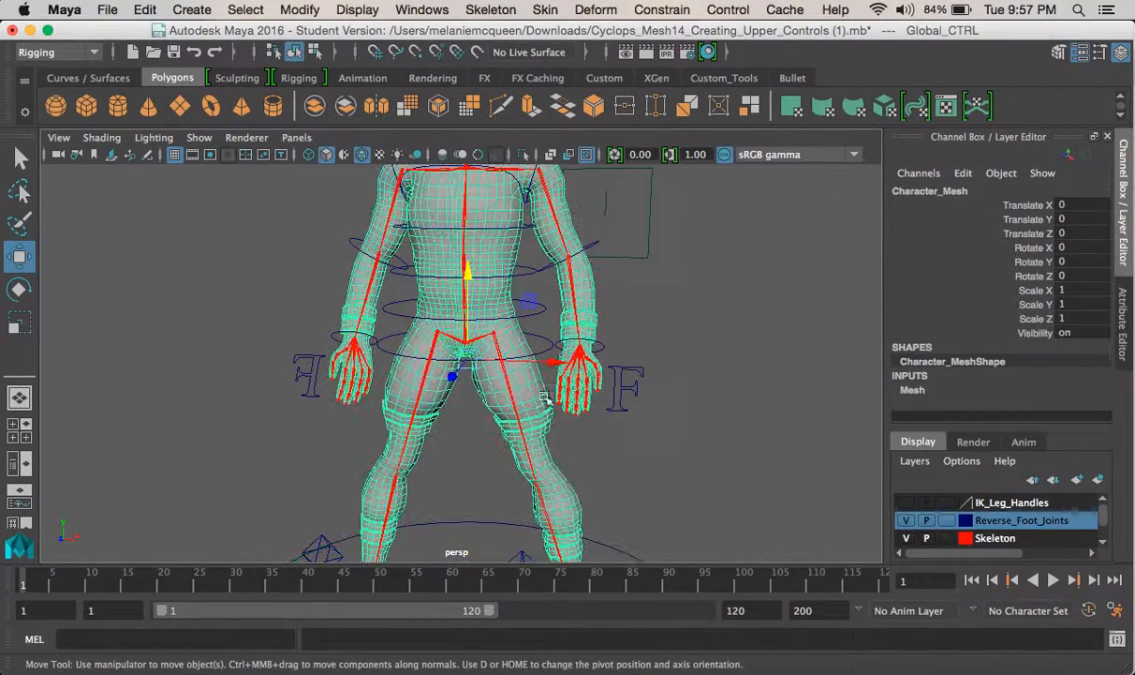
click(539, 340)
alt+middle_drag(587, 452, 577, 271)
alt+middle_drag(478, 323, 480, 375)
alt+drag(480, 374, 621, 400)
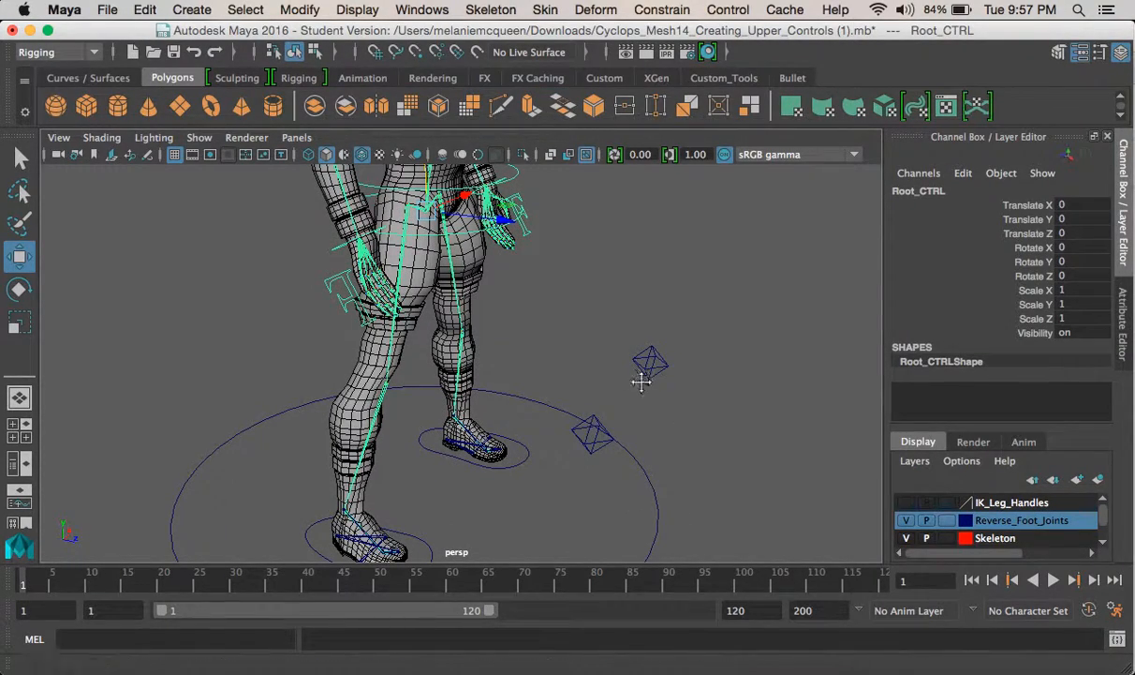
alt+middle_drag(641, 372, 648, 504)
alt+right_drag(649, 505, 601, 372)
alt+middle_drag(601, 372, 618, 451)
mouse_move(618, 450)
alt+mouse_down()
mouse_move(623, 426)
mouse_move(622, 435)
alt+mouse_up()
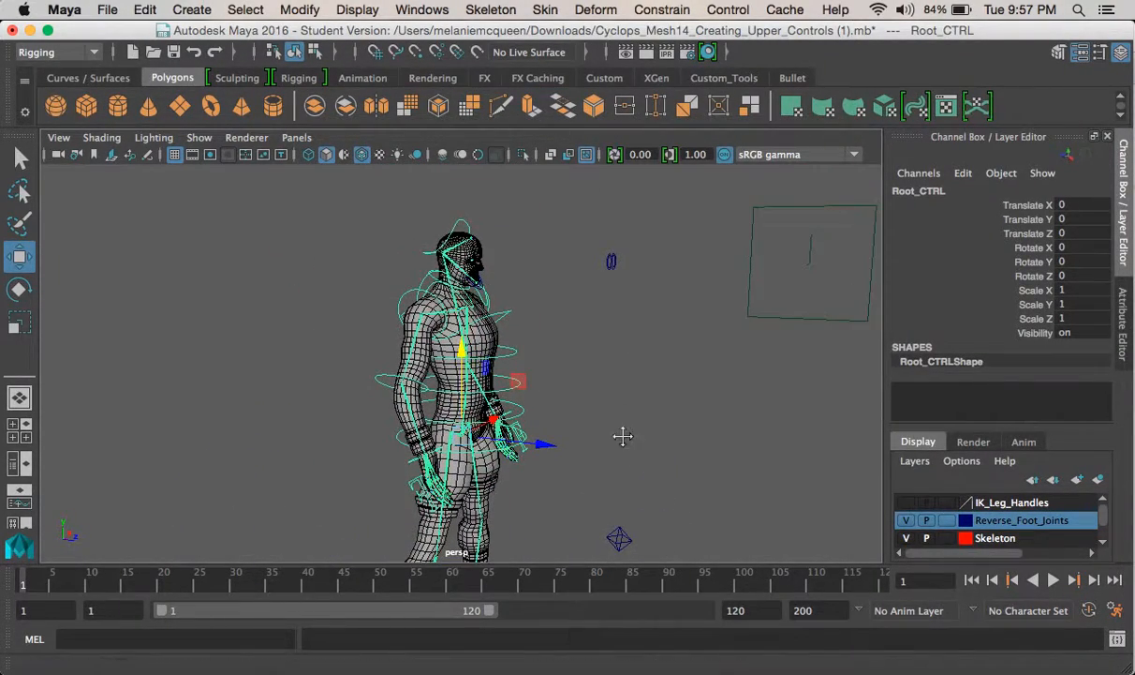
alt+middle_drag(621, 435, 618, 262)
alt+drag(562, 344, 577, 381)
key(Up)
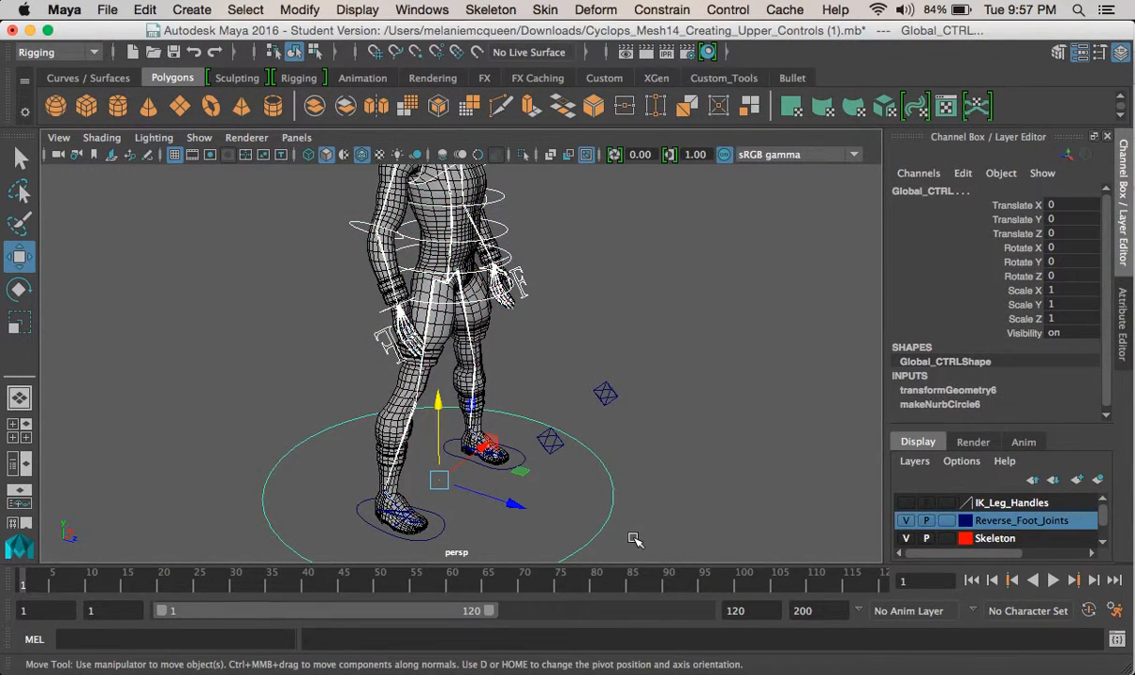
key(Down)
- Parent L_Foot_CTRL and the right foot control to Global_CTRL and clear the selection
click(520, 462)
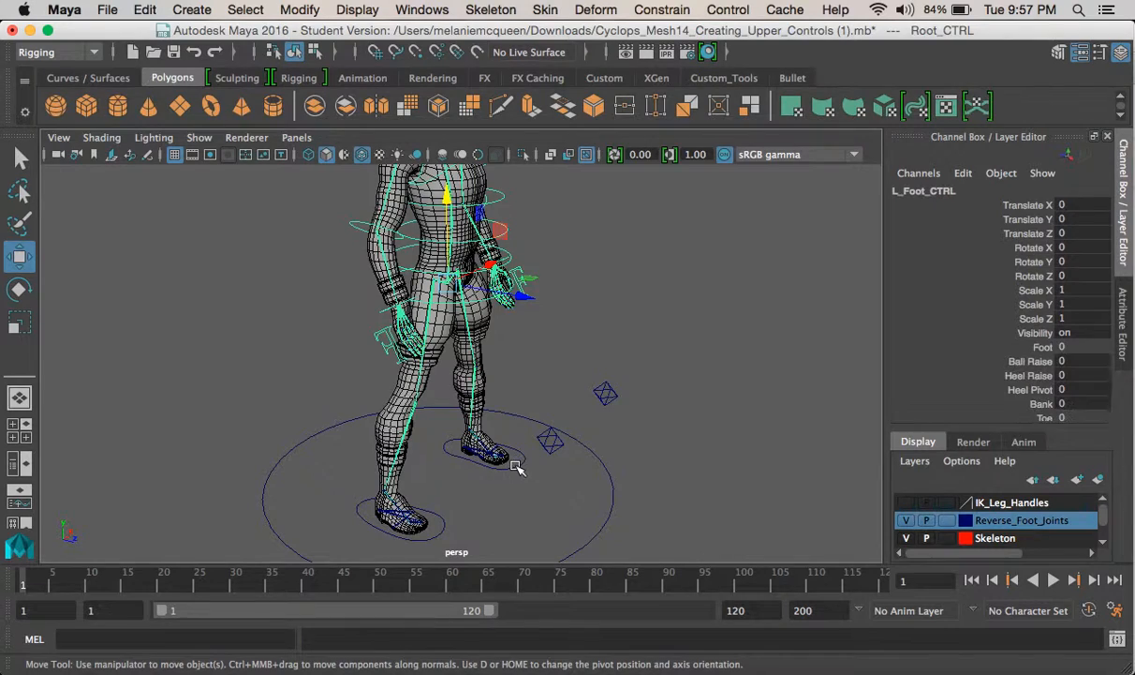
drag(624, 523, 618, 544)
key(Down)
click(440, 532)
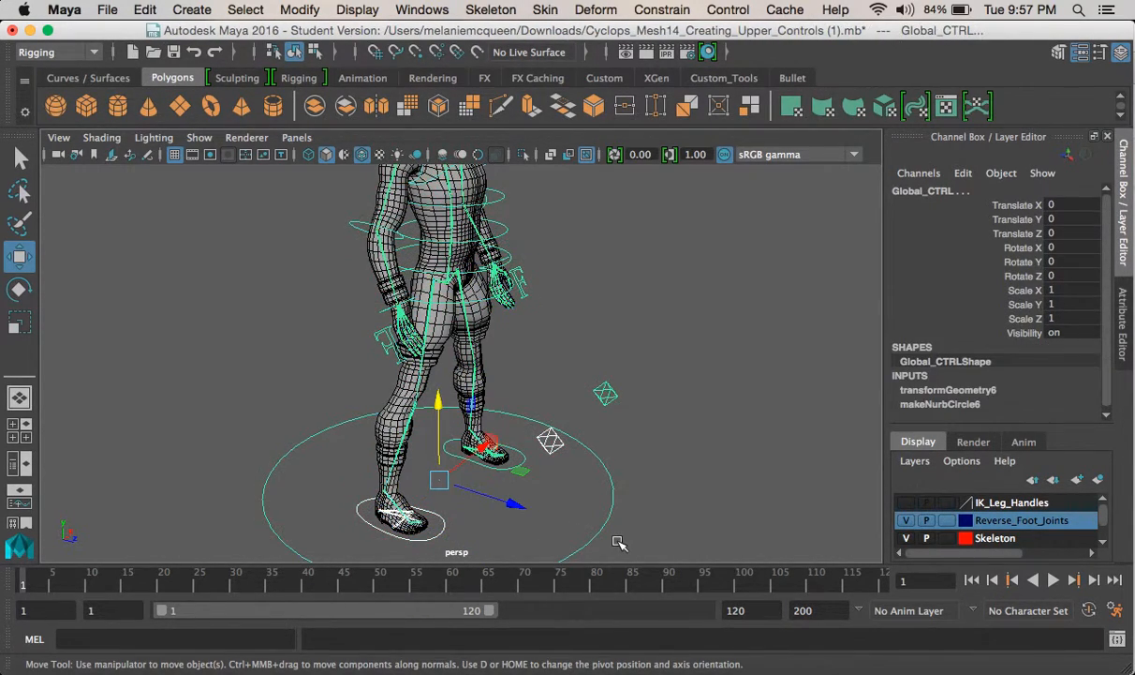
key(ctrl+z)
click(600, 534)
alt+drag(607, 410, 538, 452)
alt+middle_drag(538, 451, 556, 503)
alt+drag(555, 503, 536, 362)
click(539, 300)
alt+middle_drag(539, 302, 493, 365)
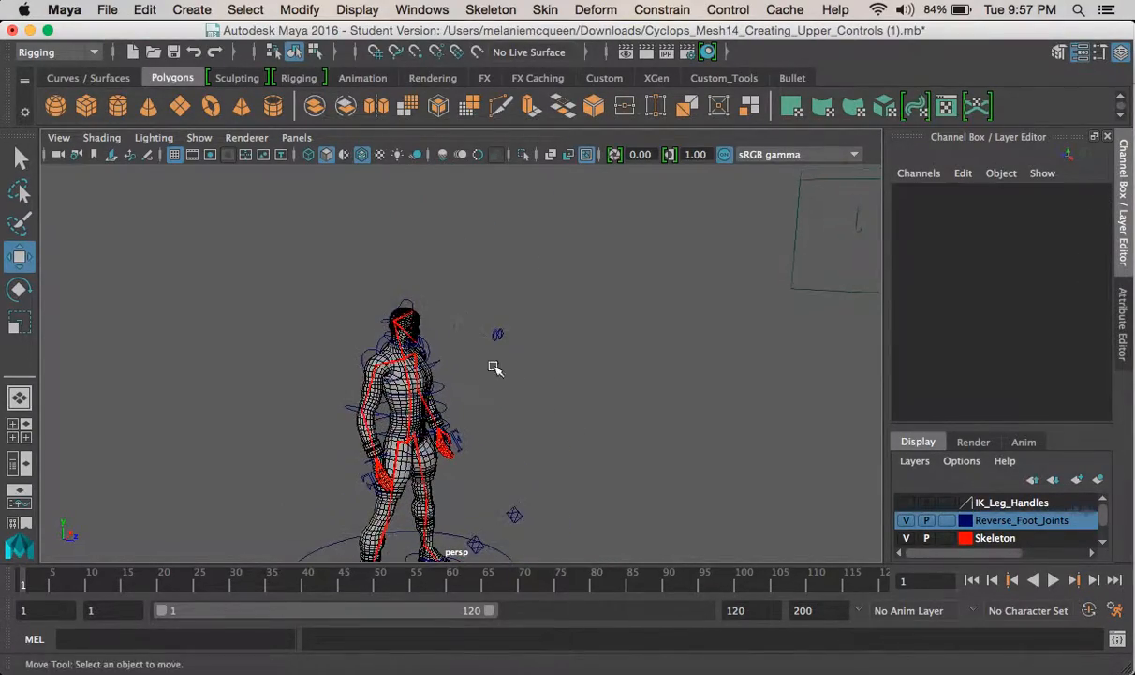
alt+right_drag(494, 365, 563, 338)
alt+drag(560, 325, 436, 335)
alt+right_drag(437, 335, 459, 343)
alt+middle_drag(452, 330, 446, 407)
alt+right_drag(445, 406, 482, 405)
alt+drag(457, 406, 459, 373)
click(491, 374)
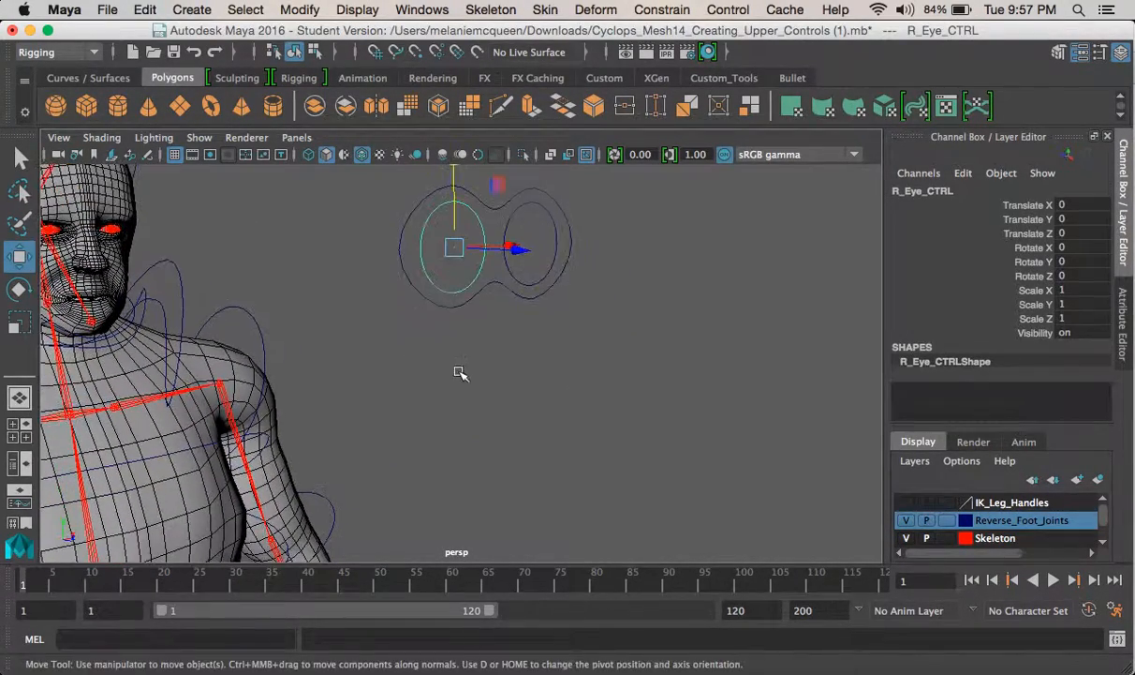
click(491, 279)
key(f)
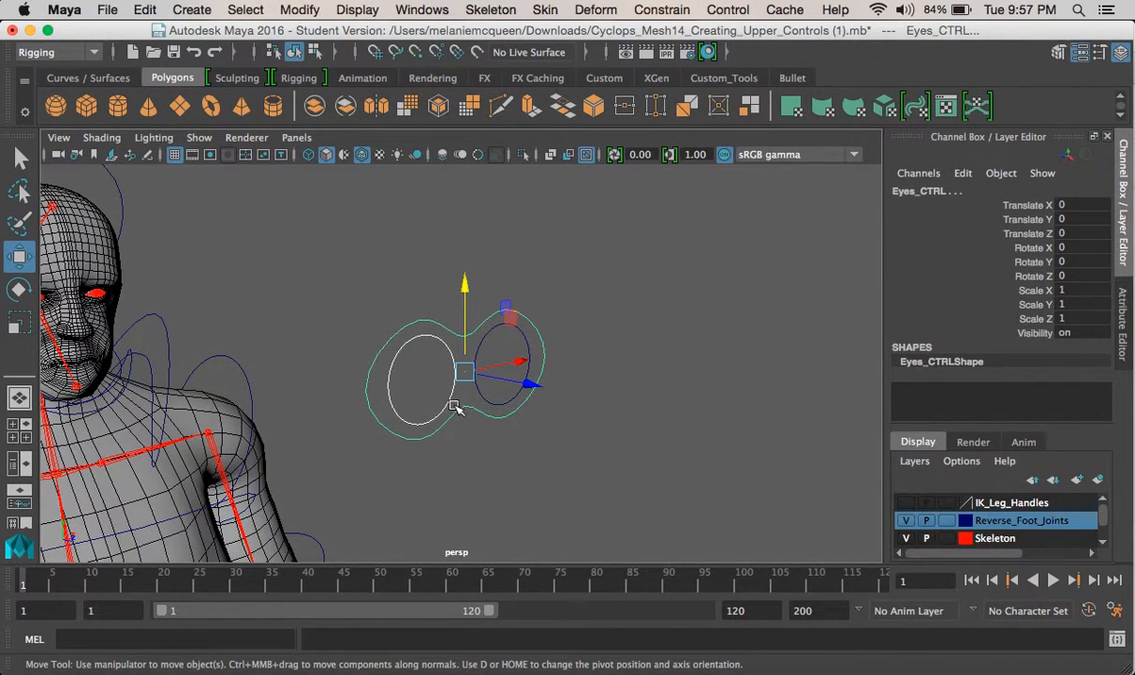
- Examine where the eye controls sit in front of the head relative to the whole character
alt+middle_drag(478, 428, 521, 300)
alt+right_drag(492, 392, 422, 370)
alt+middle_drag(506, 360, 548, 300)
alt+right_drag(440, 295, 381, 278)
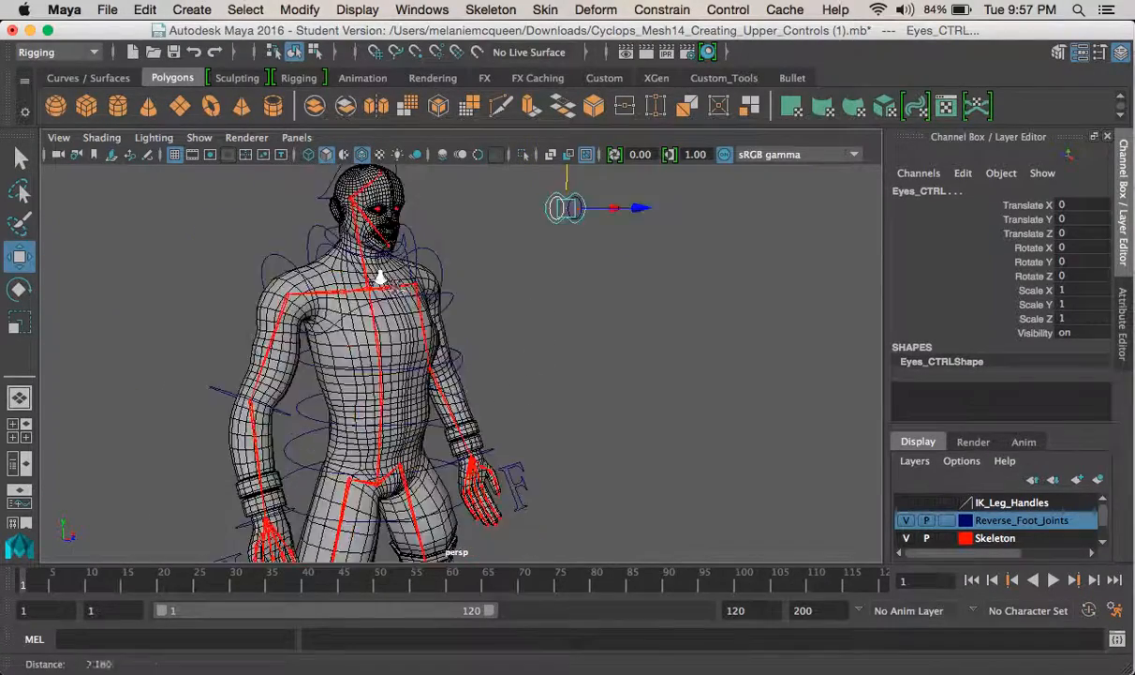
scroll(379, 276, down, 3)
alt+drag(587, 444, 616, 416)
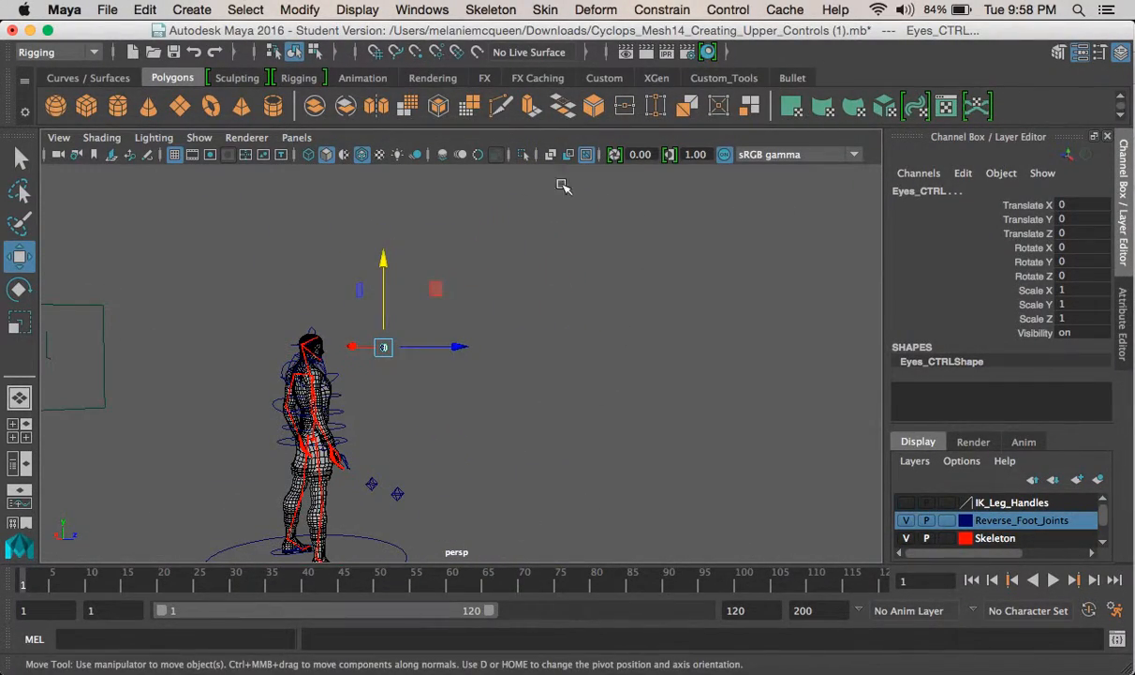
alt+drag(523, 402, 395, 417)
alt+drag(628, 338, 411, 435)
alt+middle_drag(439, 337, 406, 408)
alt+right_drag(406, 408, 419, 340)
alt+drag(417, 323, 429, 443)
click(429, 444)
- Parent L_Eye_CTRL and R_Eye_CTRL to the surrounding Eyes_CTRL
click(364, 331)
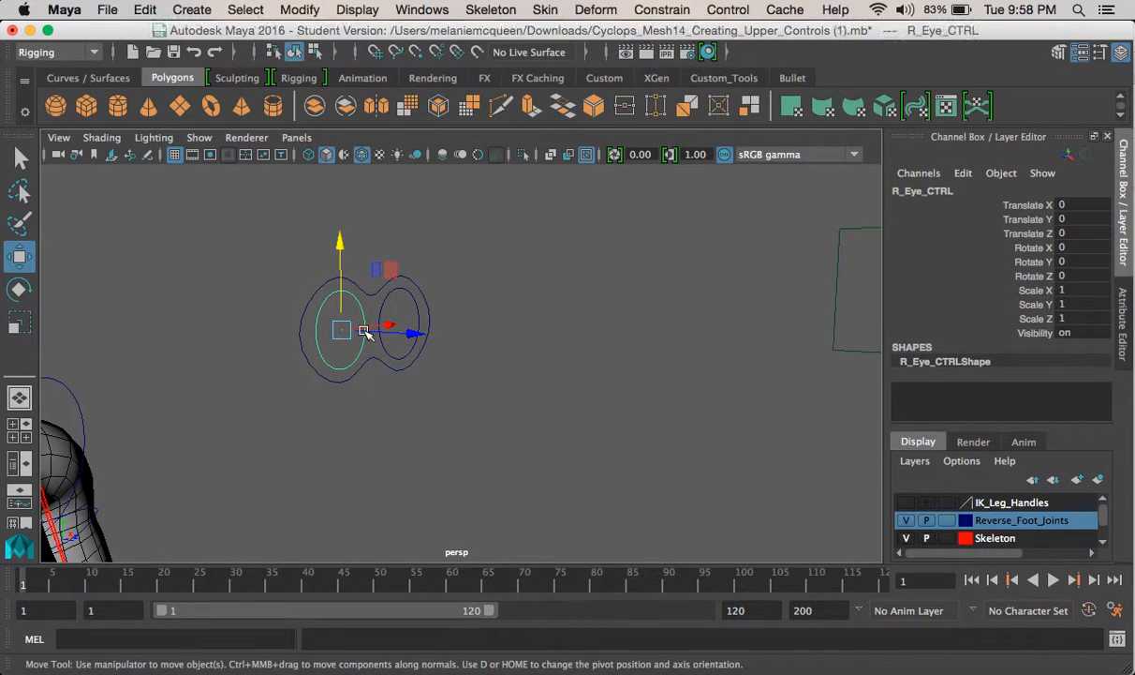
click(413, 349)
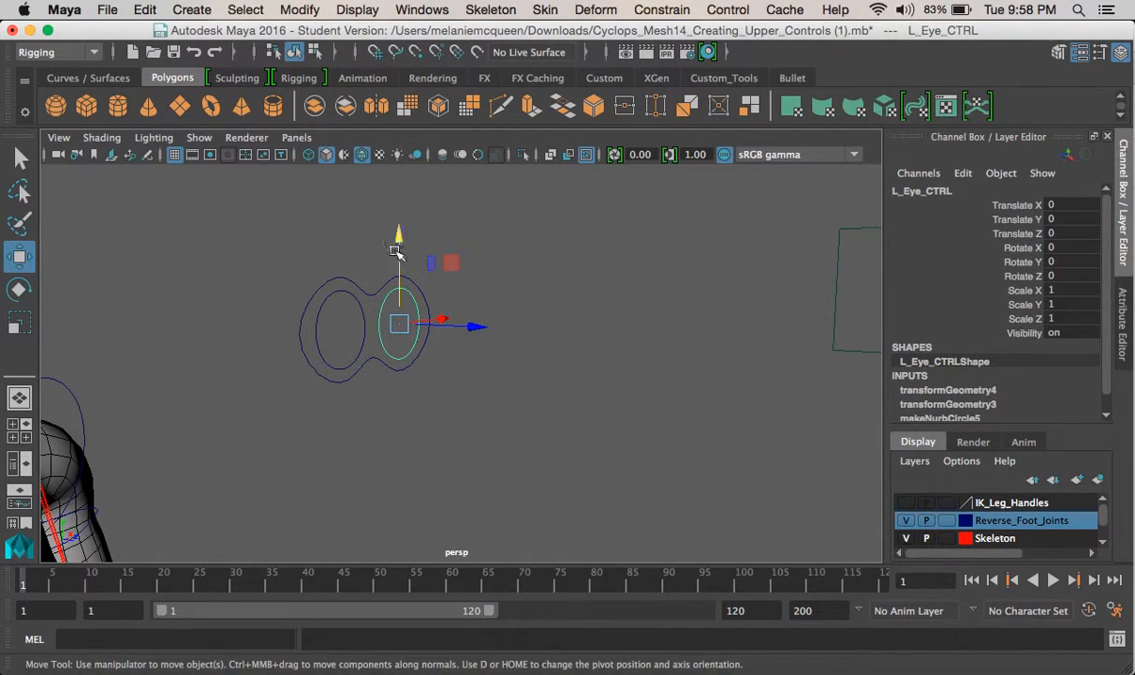
click(455, 421)
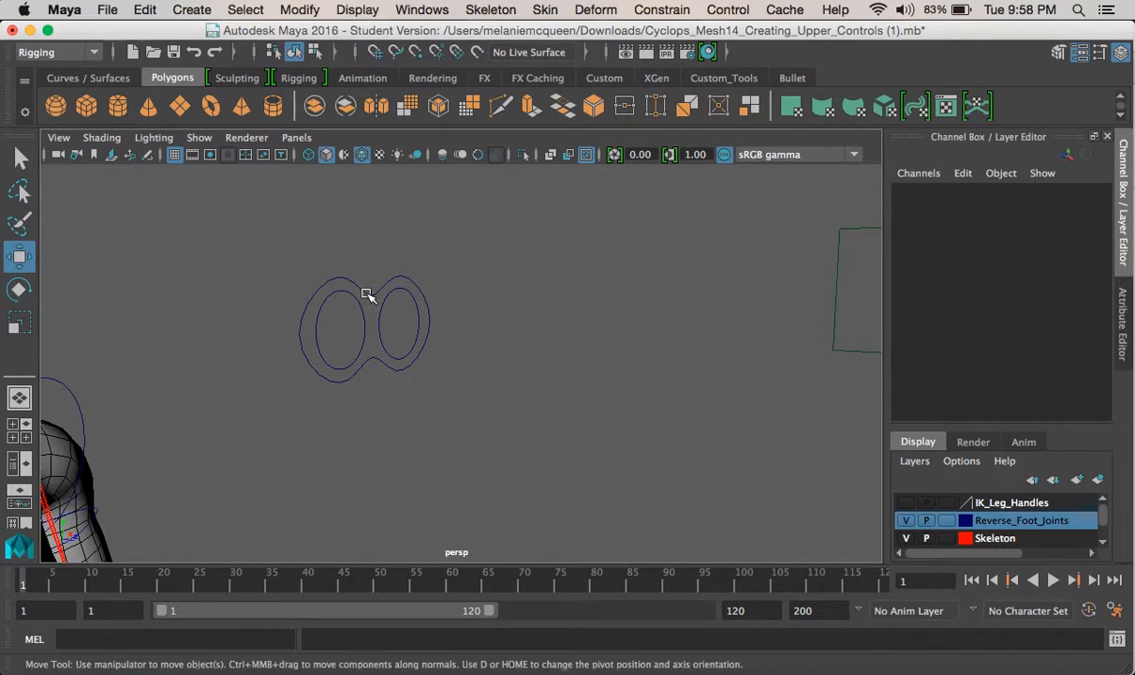
click(366, 294)
alt+right_drag(367, 345, 450, 467)
drag(285, 434, 287, 434)
shift+drag(226, 275, 257, 368)
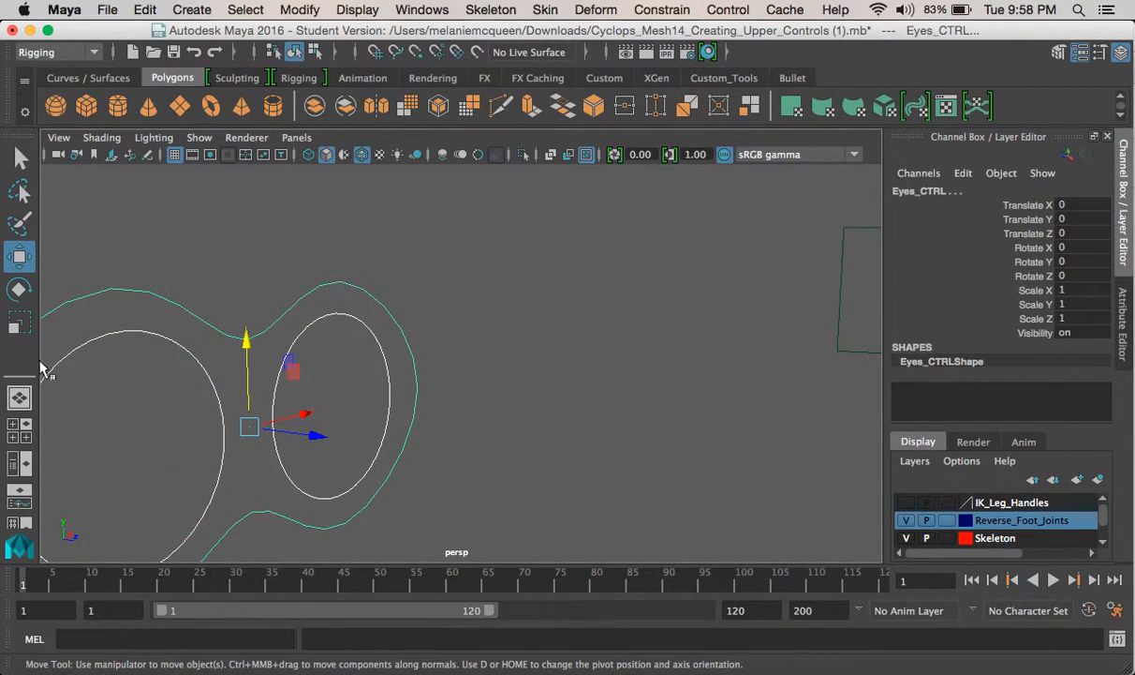
key(Down)
click(228, 339)
scroll(253, 397, down, 10)
alt+middle_drag(291, 552, 419, 431)
scroll(418, 431, down, 4)
alt+middle_drag(381, 369, 380, 413)
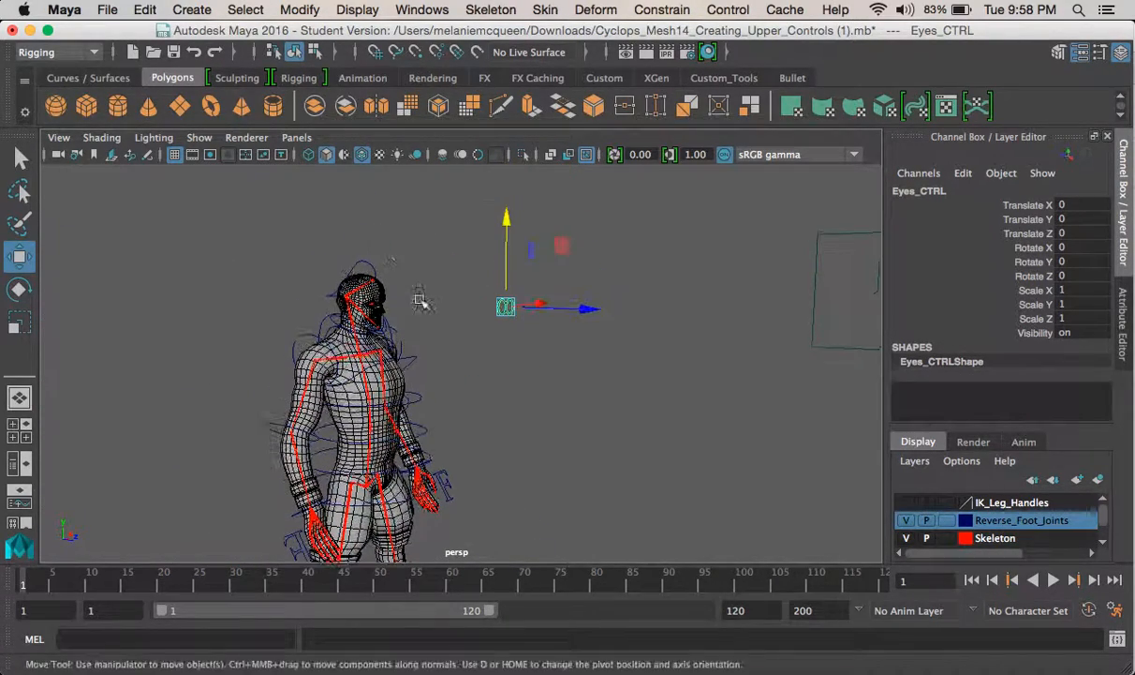
scroll(438, 309, up, 5)
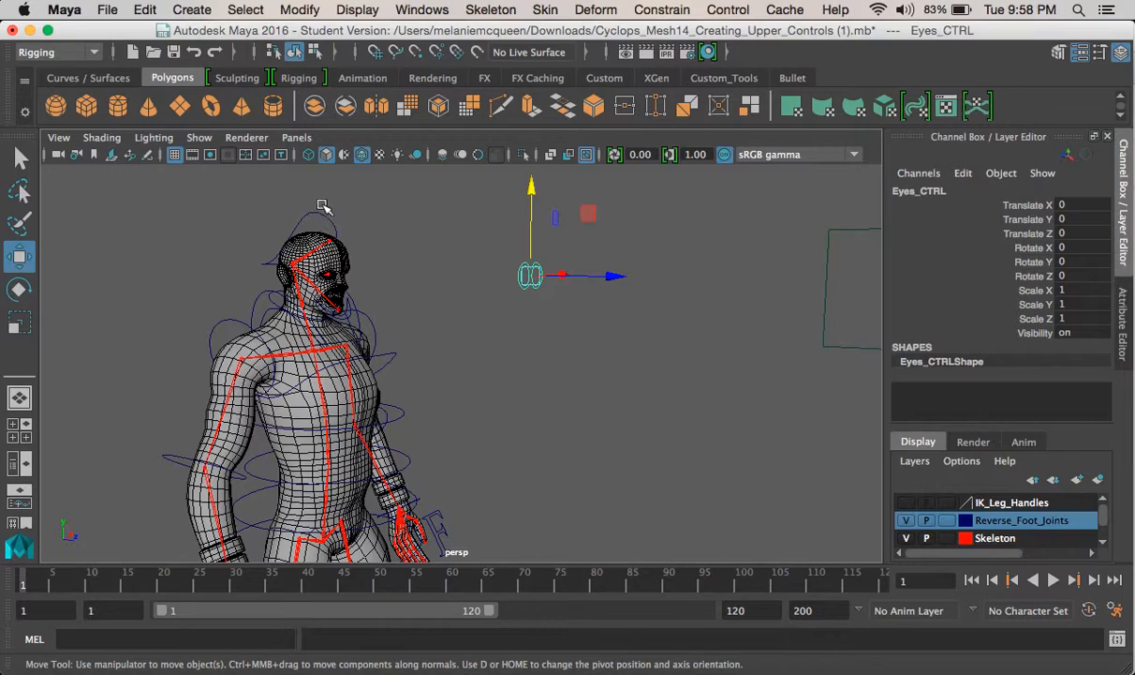
alt+drag(326, 206, 550, 426)
alt+middle_drag(550, 426, 537, 339)
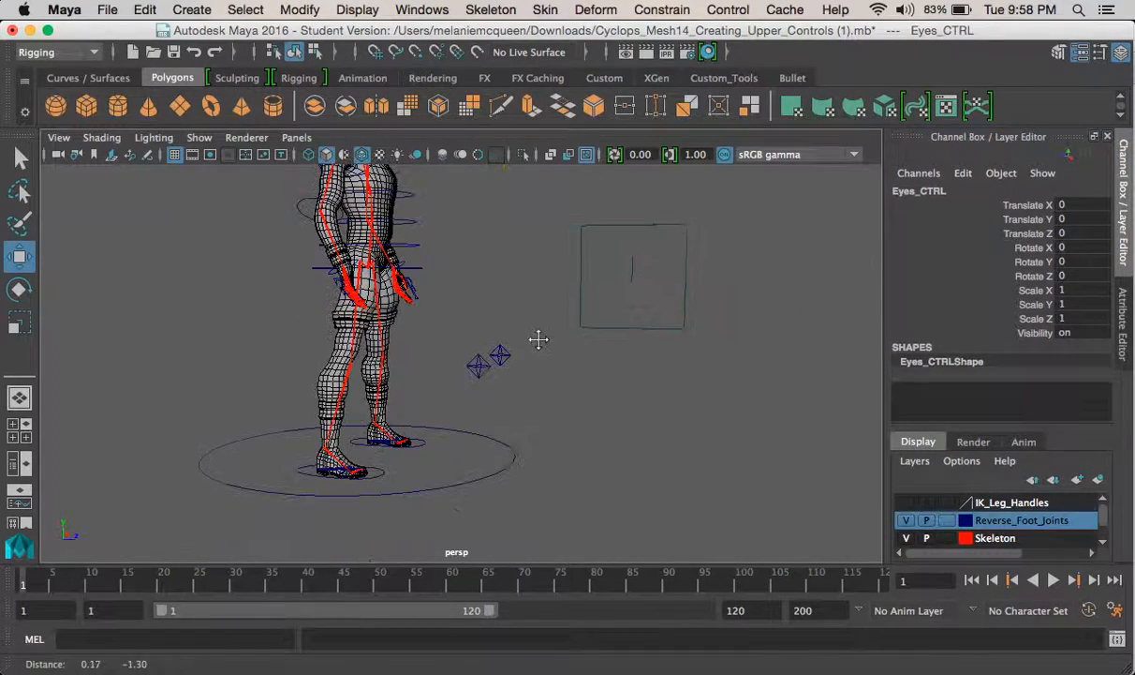
drag(470, 449, 509, 510)
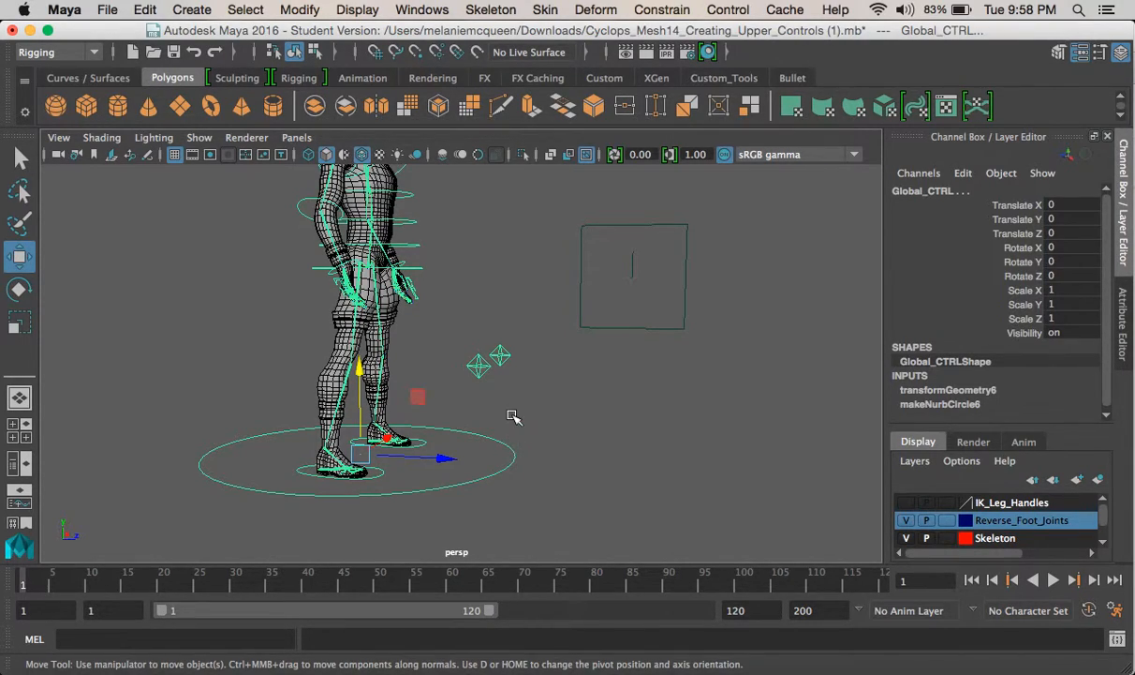
alt+drag(528, 324, 555, 391)
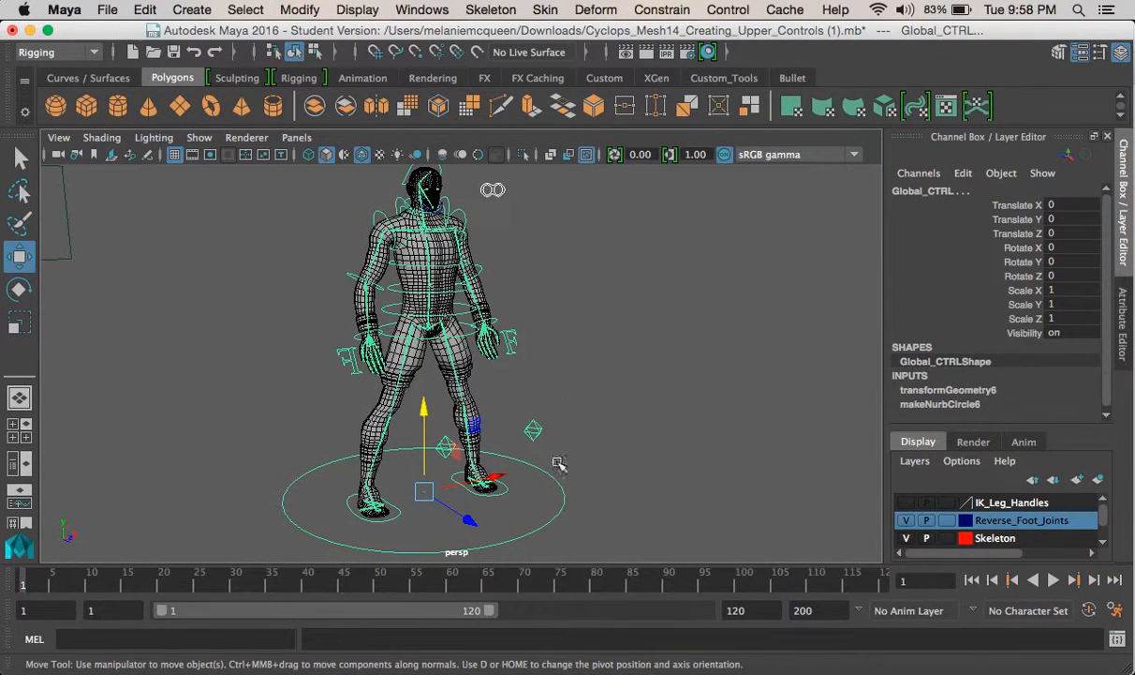
alt+drag(560, 315, 525, 388)
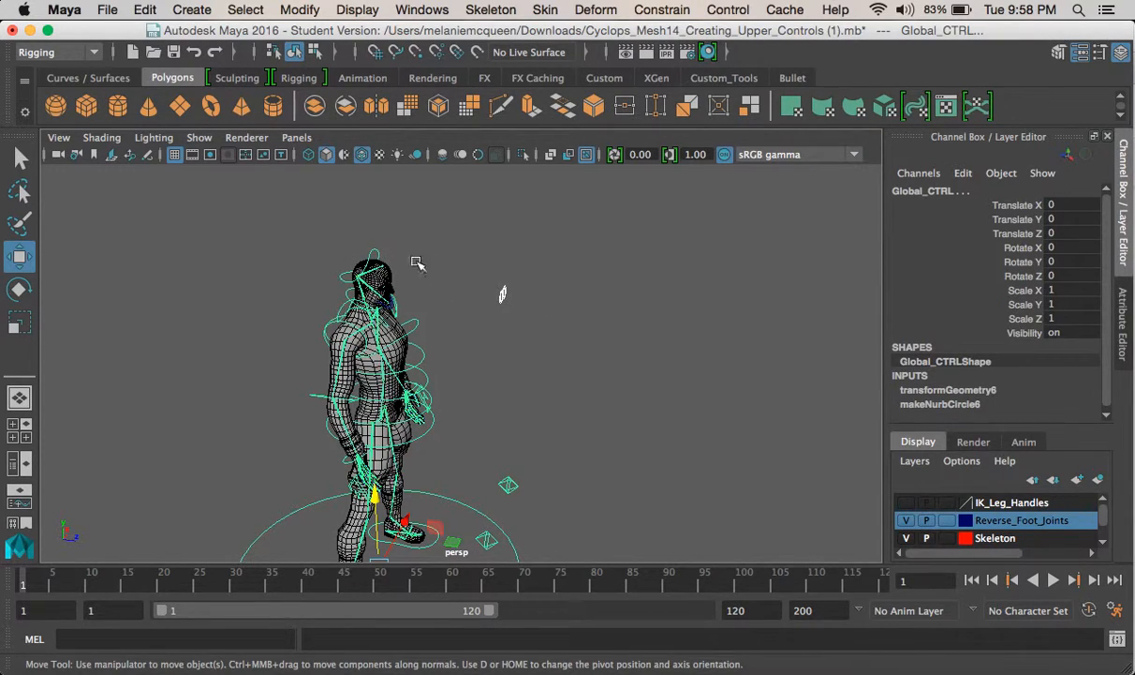
click(539, 309)
- Try parenting Eyes_CTRL to Head_CTRL above the head
alt+drag(539, 309, 380, 326)
alt+right_drag(379, 326, 408, 316)
alt+drag(409, 317, 404, 292)
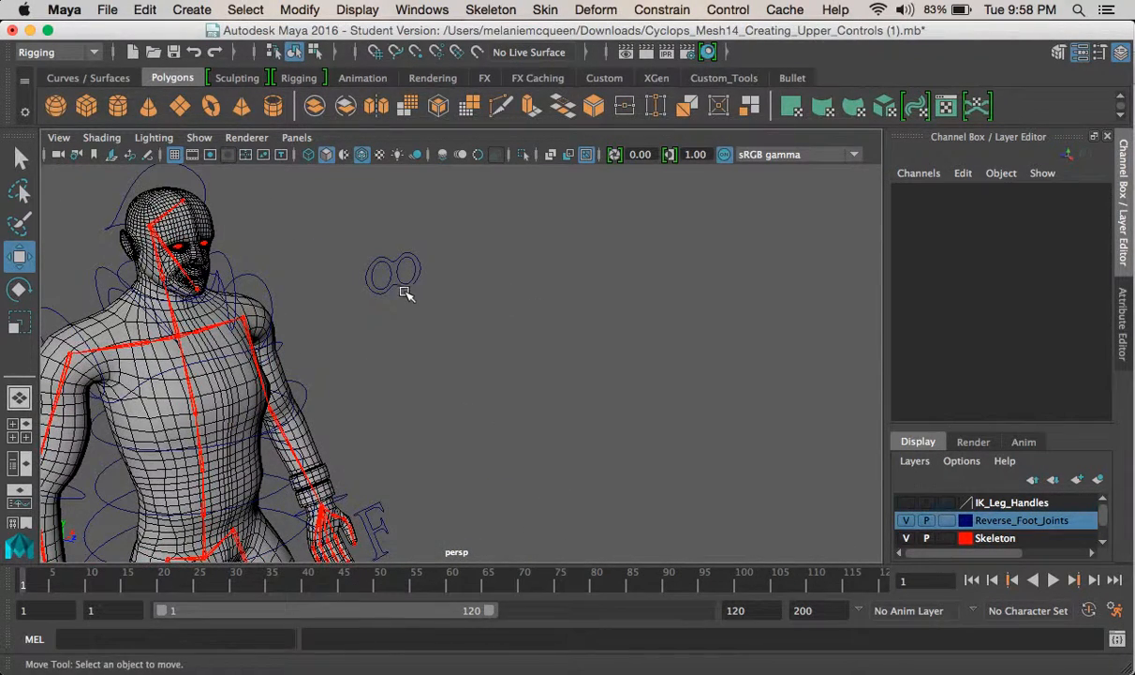
click(406, 293)
alt+drag(321, 286, 406, 311)
click(395, 269)
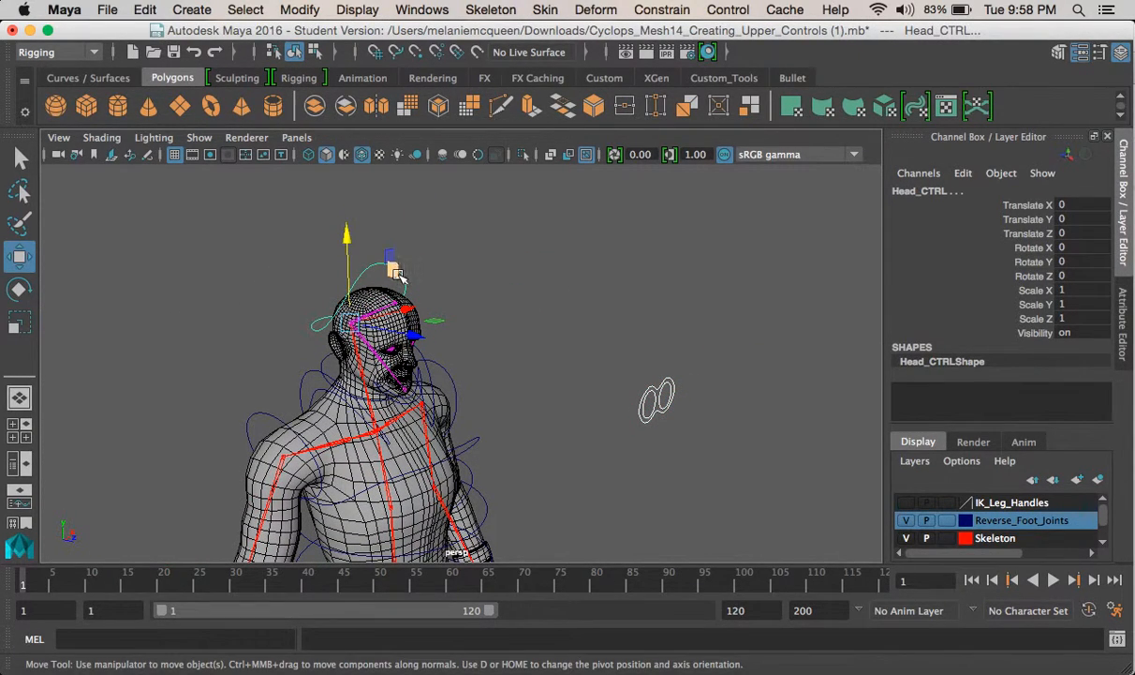
key(p)
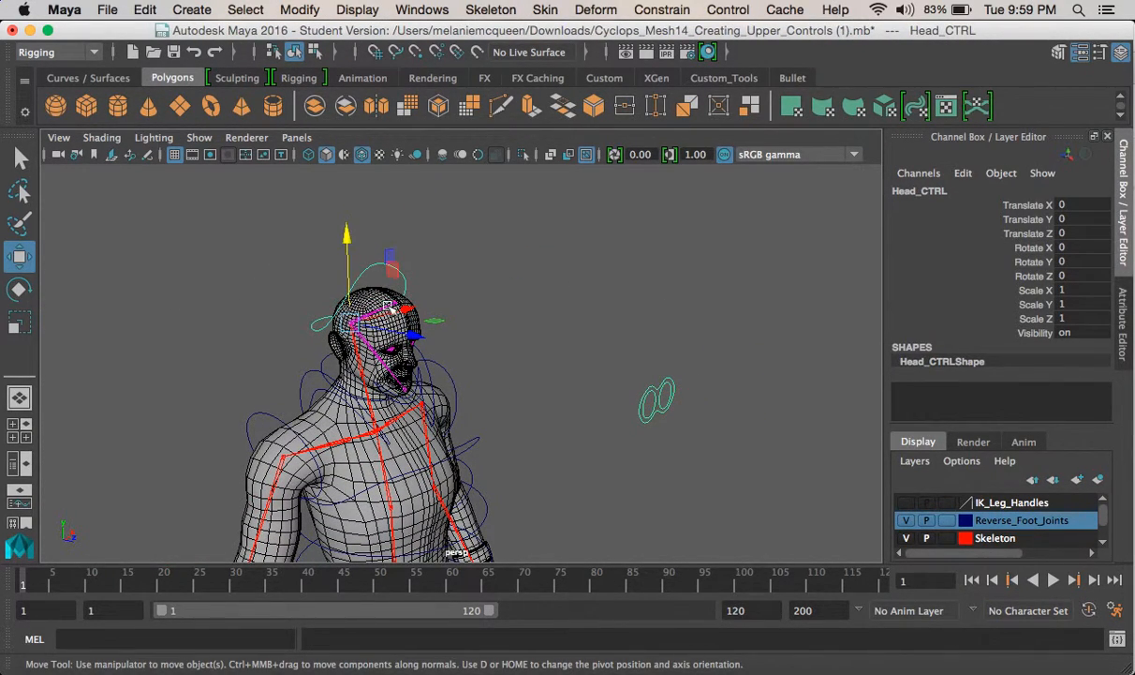
- Test-rotate Head_CTRL with the full character and with the controls isolated, undoing each rotation
key(e)
drag(376, 306, 278, 317)
key(ctrl+z)
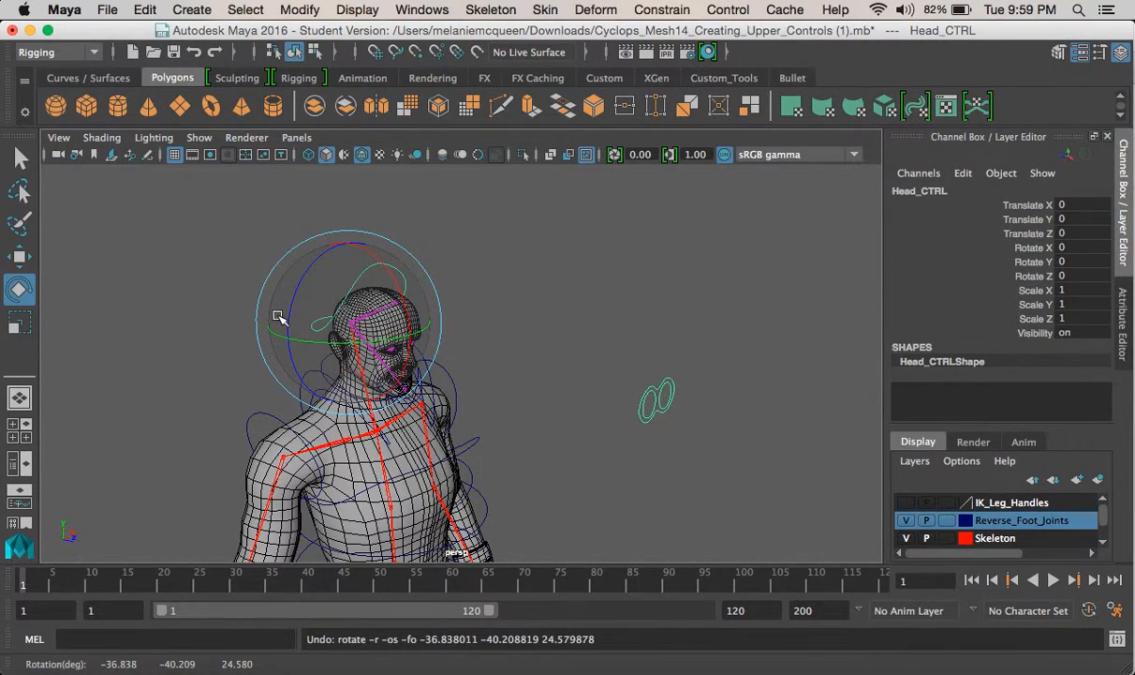
key(ctrl+1)
drag(353, 326, 327, 320)
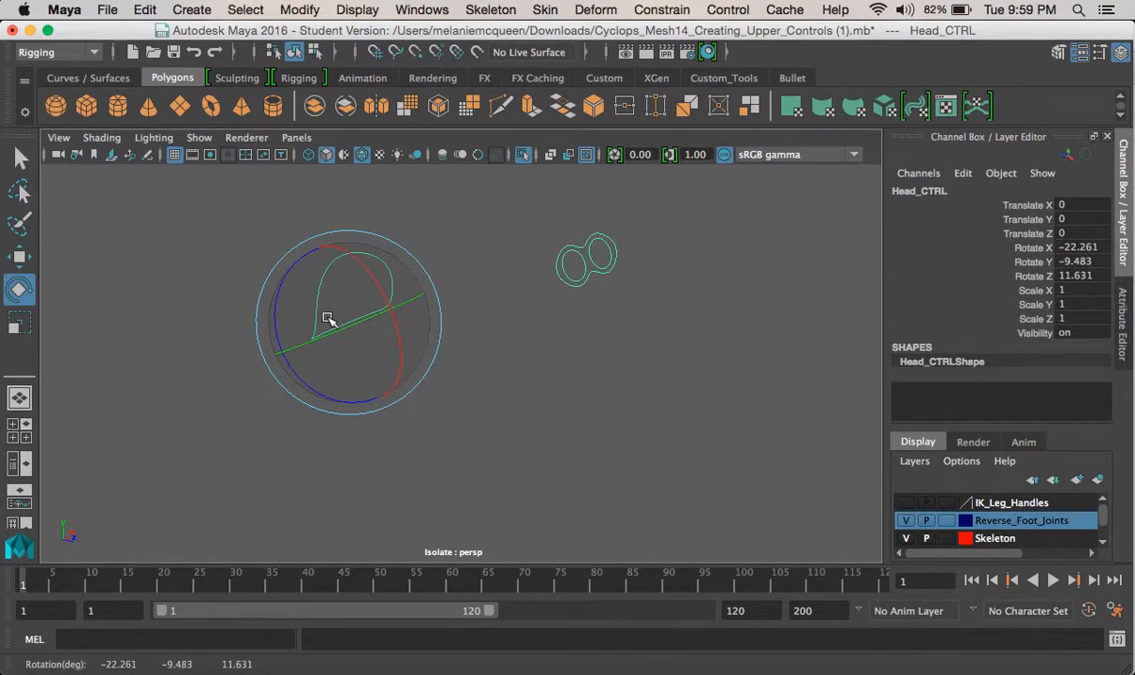
key(z)
key(z)
- Parent Eyes_CTRL to Global_CTRL at the character's feet
click(608, 329)
alt+middle_drag(529, 340, 525, 243)
click(638, 303)
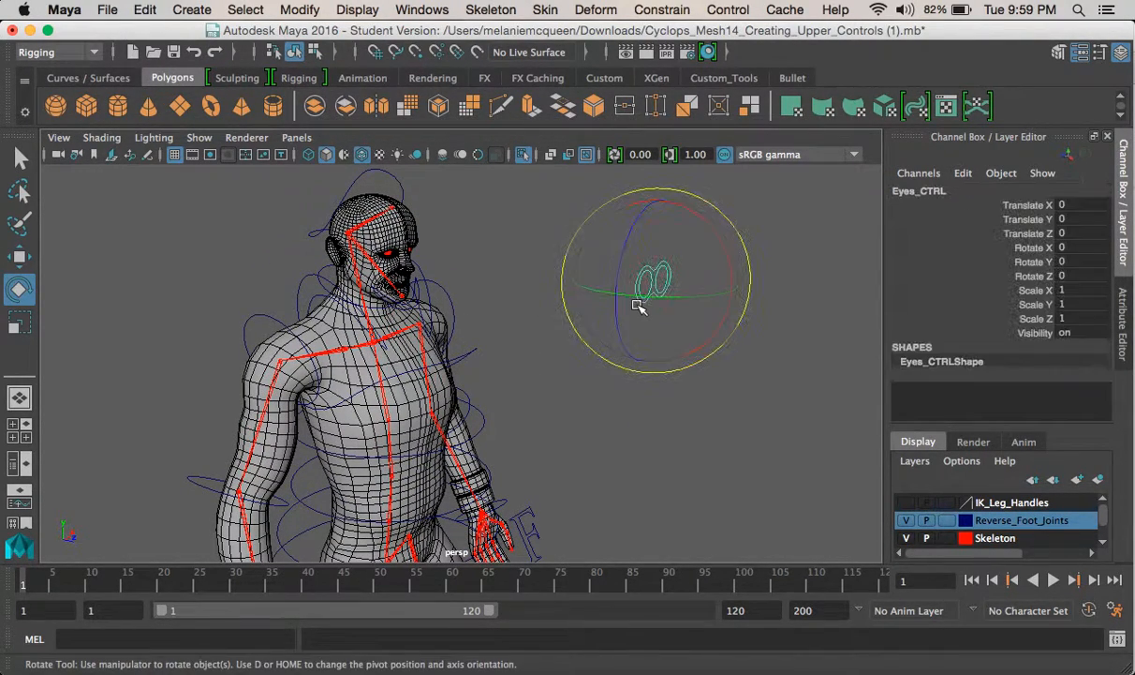
alt+middle_drag(593, 377, 633, 271)
alt+right_drag(654, 398, 612, 367)
alt+middle_drag(612, 367, 615, 323)
alt+right_drag(615, 323, 553, 281)
alt+middle_drag(605, 497, 602, 456)
click(603, 494)
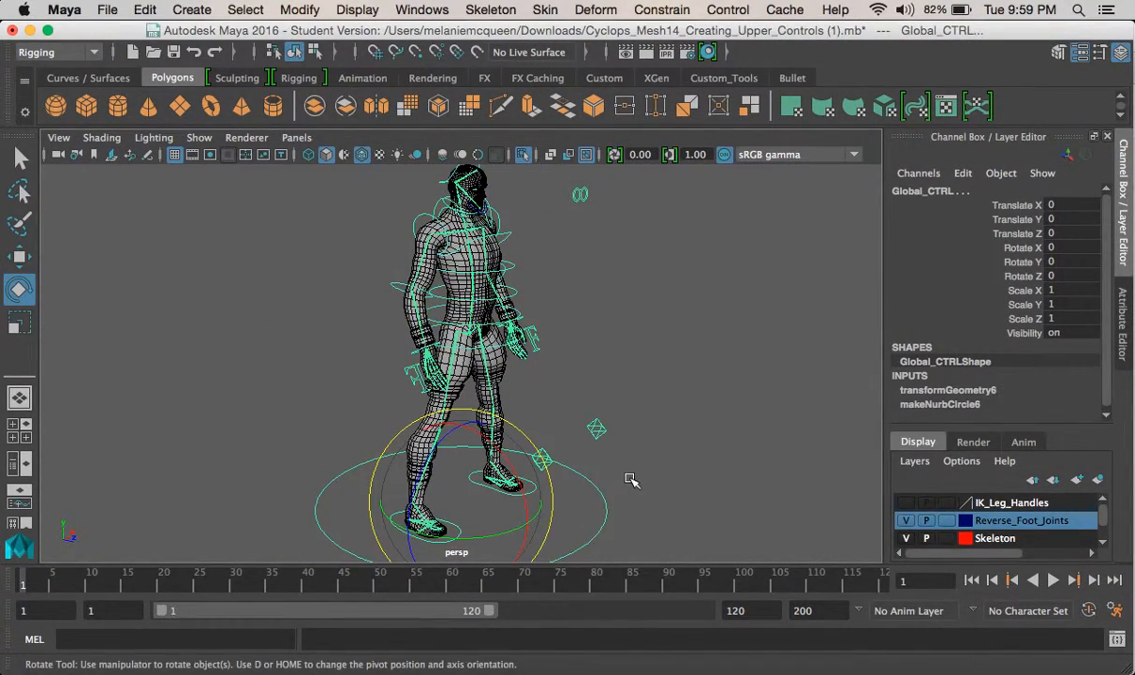
key(p)
- Test Global_CTRL by scaling and rotating the whole rig, undoing each transformation
drag(638, 522, 639, 521)
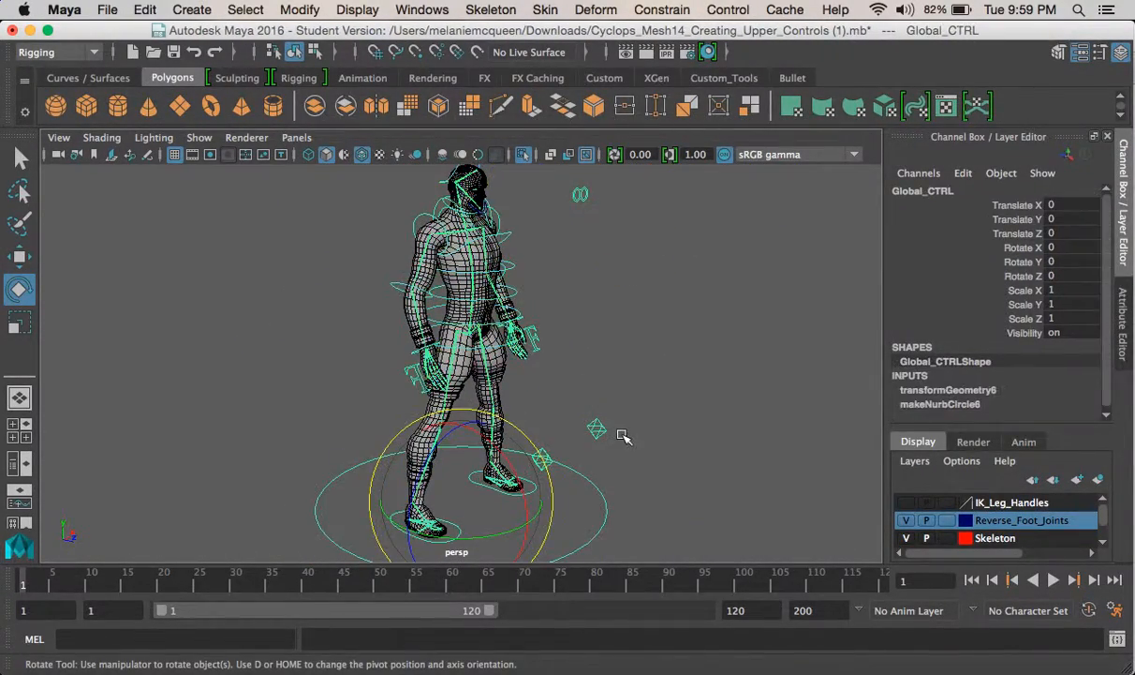
mouse_move(703, 436)
alt+middle_down()
mouse_move(707, 455)
mouse_move(709, 442)
alt+middle_up()
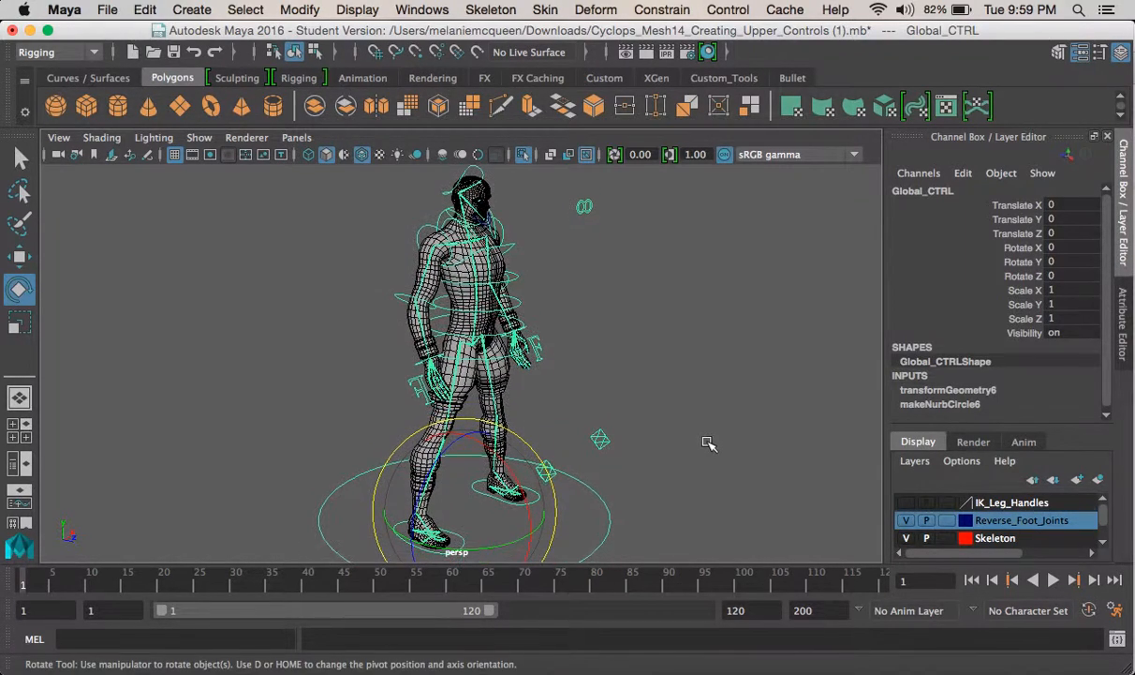
alt+drag(708, 441, 410, 367)
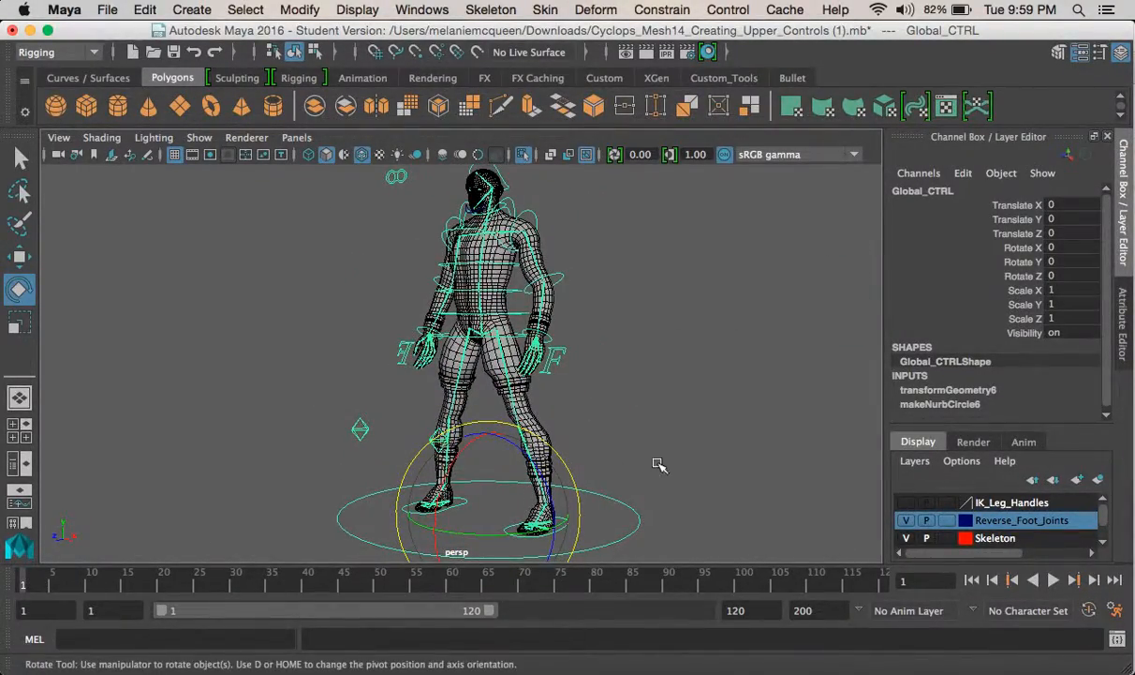
alt+drag(656, 457, 748, 476)
alt+middle_drag(609, 422, 662, 436)
mouse_move(662, 434)
alt+mouse_down()
mouse_move(641, 420)
mouse_move(659, 424)
alt+mouse_up()
key(r)
mouse_move(530, 488)
mouse_down()
mouse_move(750, 543)
mouse_move(549, 492)
mouse_up()
drag(640, 440, 825, 510)
key(super+z)
key(e)
drag(523, 440, 457, 430)
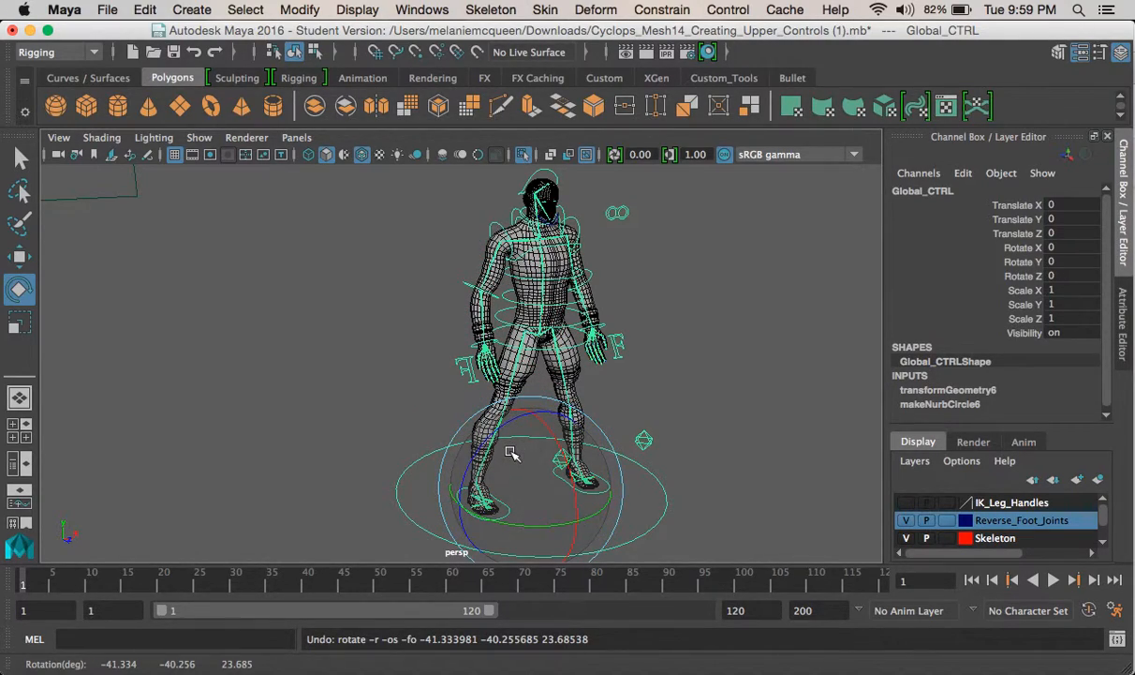
- Test Global_CTRL by moving the whole rig, and undo the move
key(w)
drag(540, 468, 574, 504)
key(ctrl+z)
- Clear the selection and examine the complete character rig, including the hand, torso and foot controls, up close and from several angles
alt+middle_drag(577, 366, 573, 448)
alt+right_drag(572, 448, 736, 540)
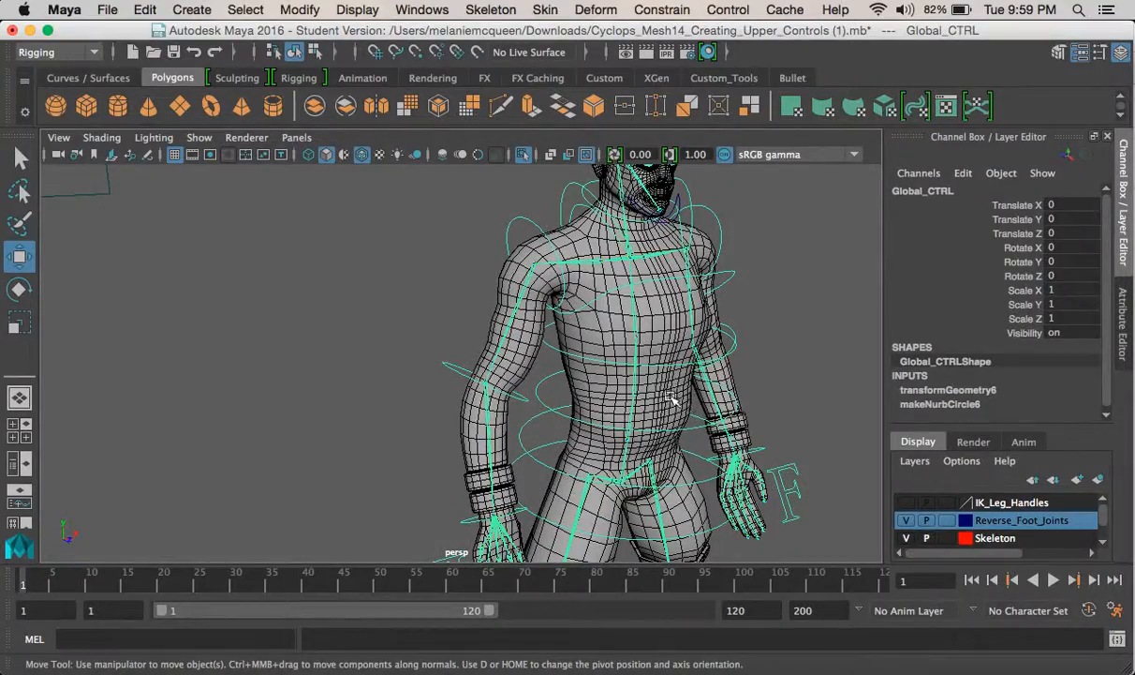
click(777, 325)
alt+drag(777, 325, 458, 355)
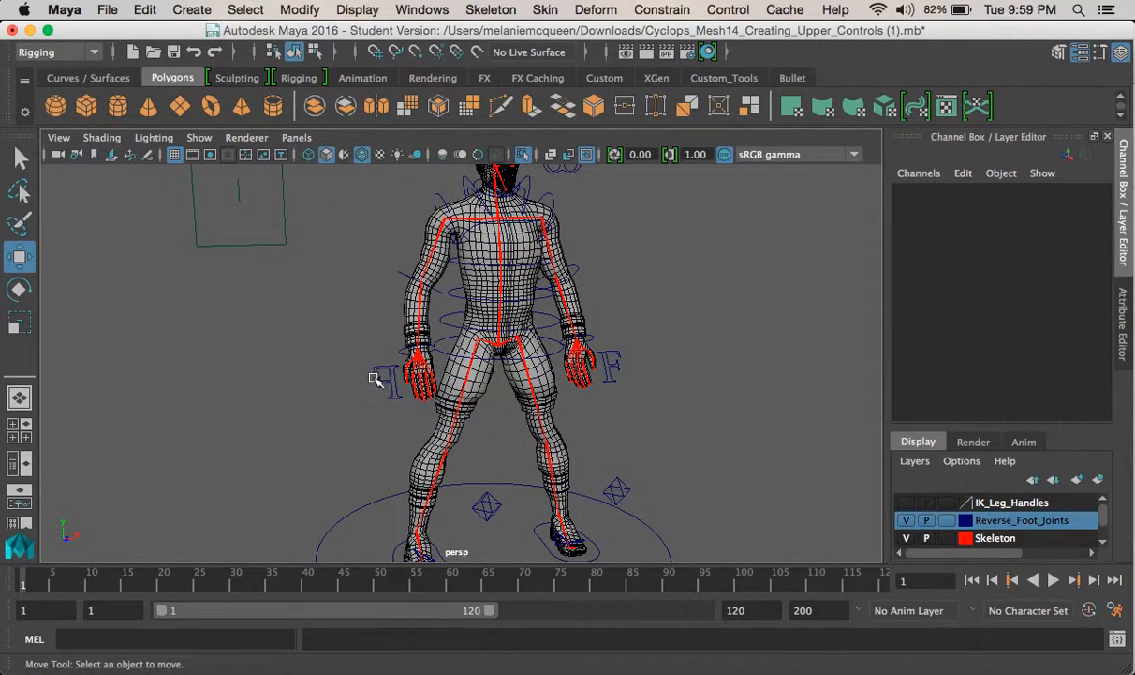
alt+drag(625, 296, 485, 416)
alt+right_drag(389, 381, 521, 484)
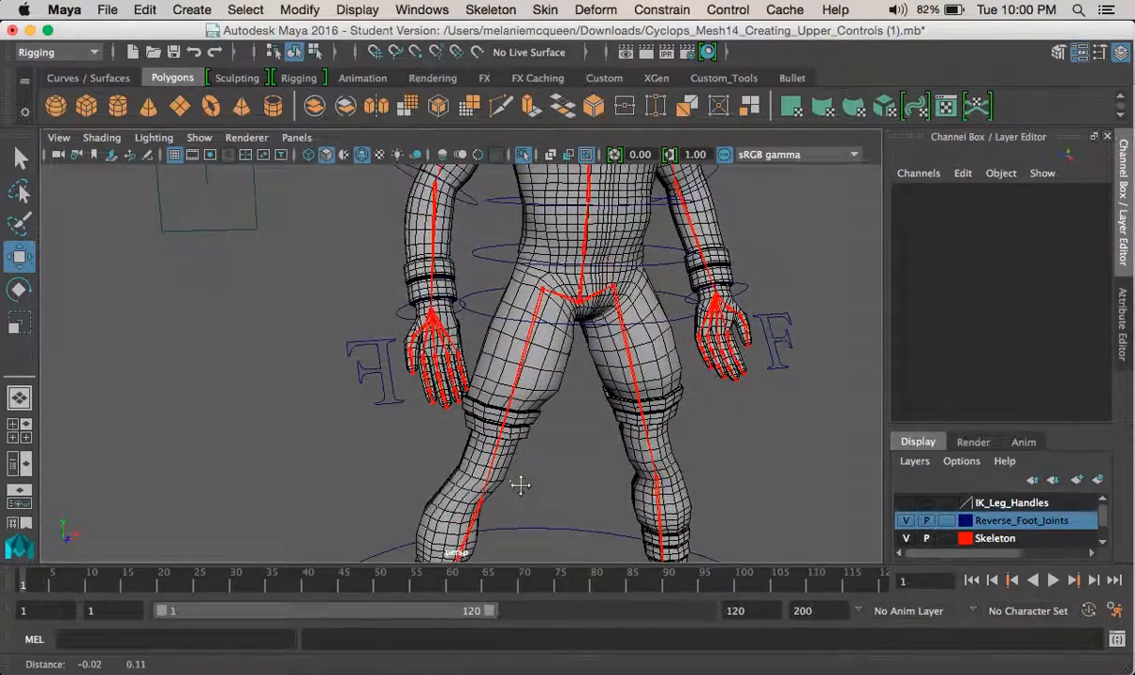
alt+middle_drag(521, 484, 544, 528)
alt+drag(418, 412, 424, 457)
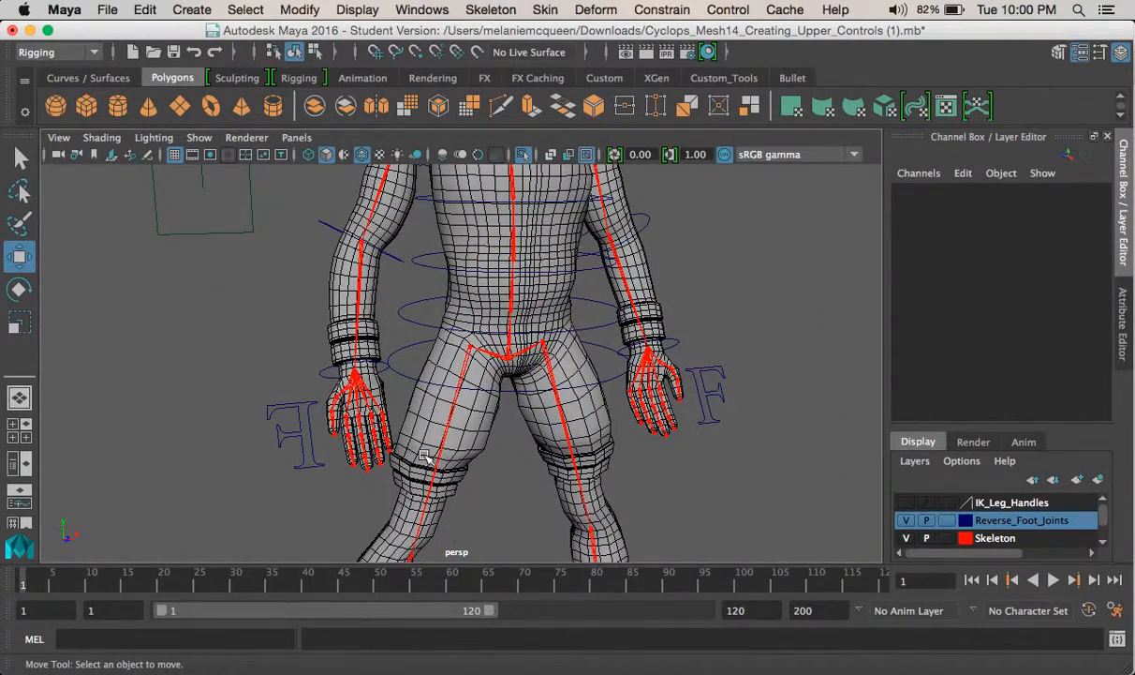
alt+right_drag(698, 331, 535, 370)
alt+drag(535, 370, 641, 367)
alt+right_drag(641, 367, 674, 372)
alt+middle_drag(675, 371, 745, 344)
alt+right_drag(609, 291, 473, 295)
alt+drag(524, 379, 418, 380)
alt+middle_drag(418, 380, 464, 298)
alt+drag(464, 299, 571, 312)
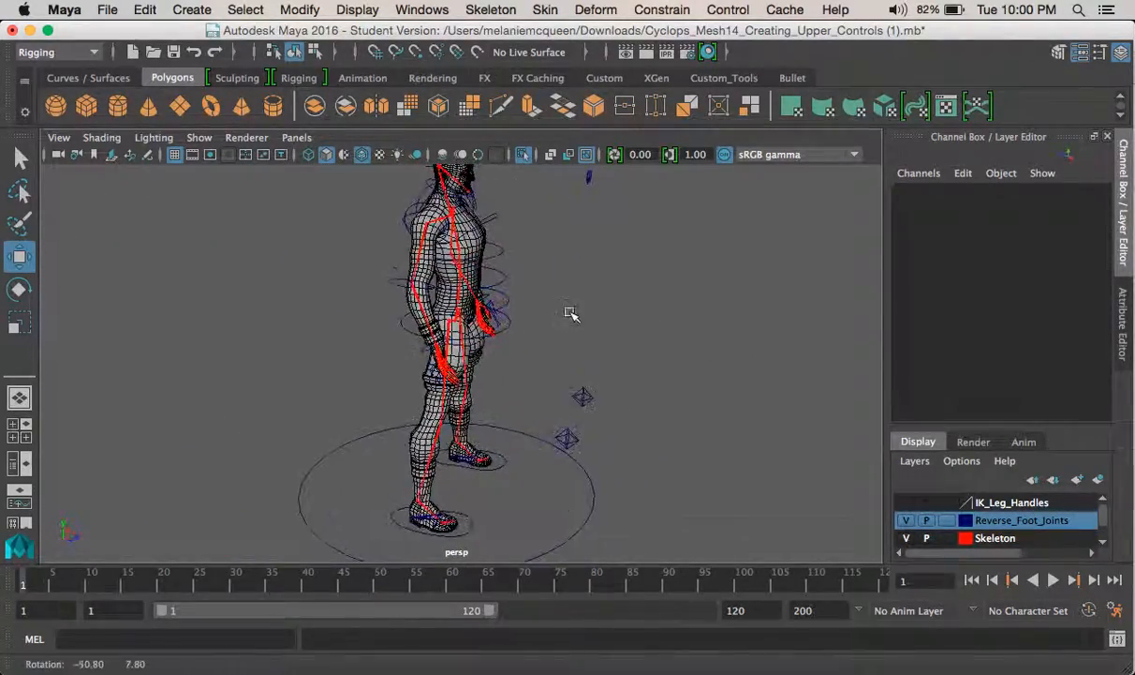
alt+middle_drag(571, 312, 568, 246)
alt+drag(561, 316, 435, 317)
alt+middle_drag(471, 319, 450, 364)
mouse_move(449, 360)
alt+mouse_down()
mouse_move(330, 338)
mouse_move(329, 354)
mouse_move(578, 353)
mouse_move(465, 349)
alt+mouse_up()
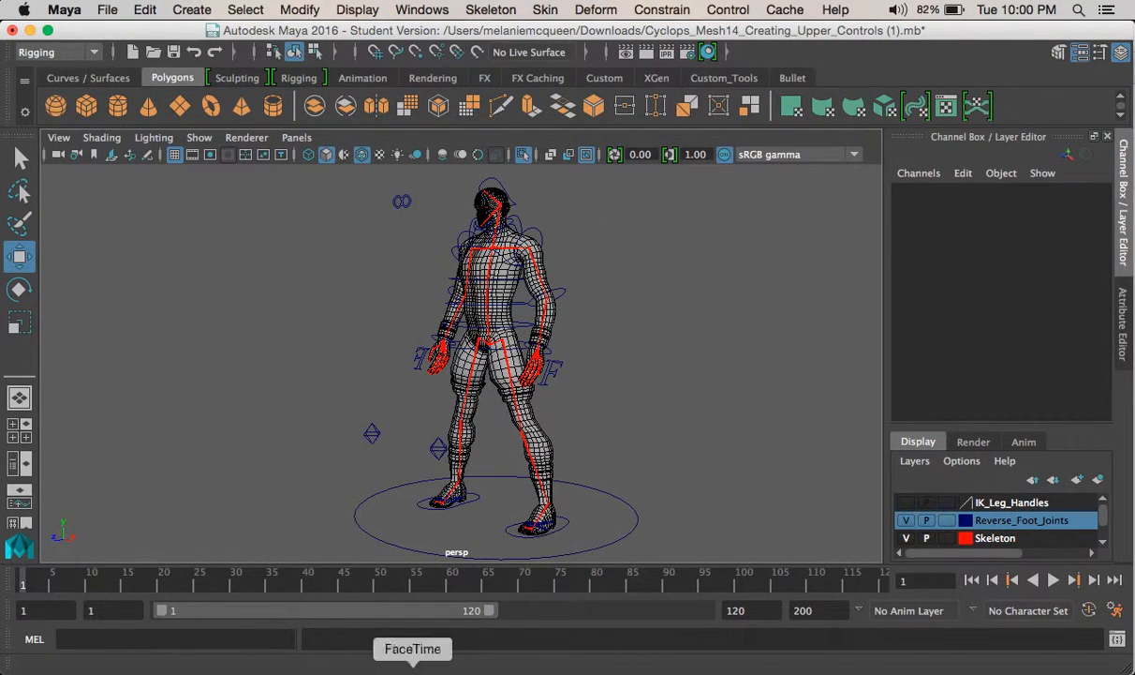
click(708, 667)
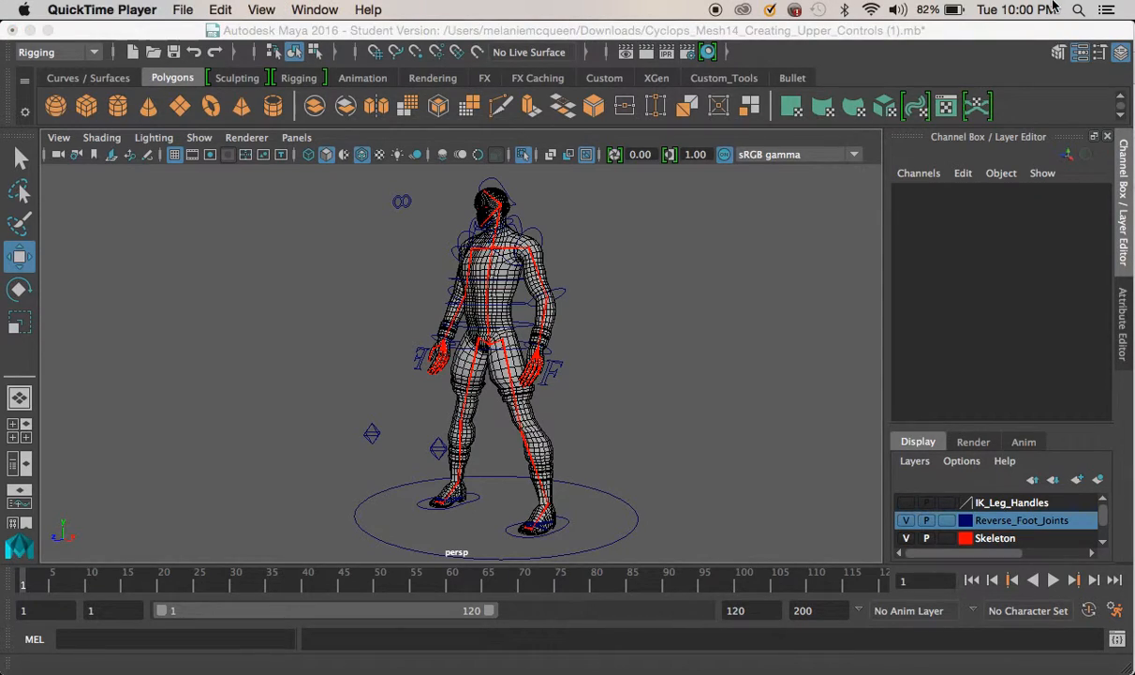